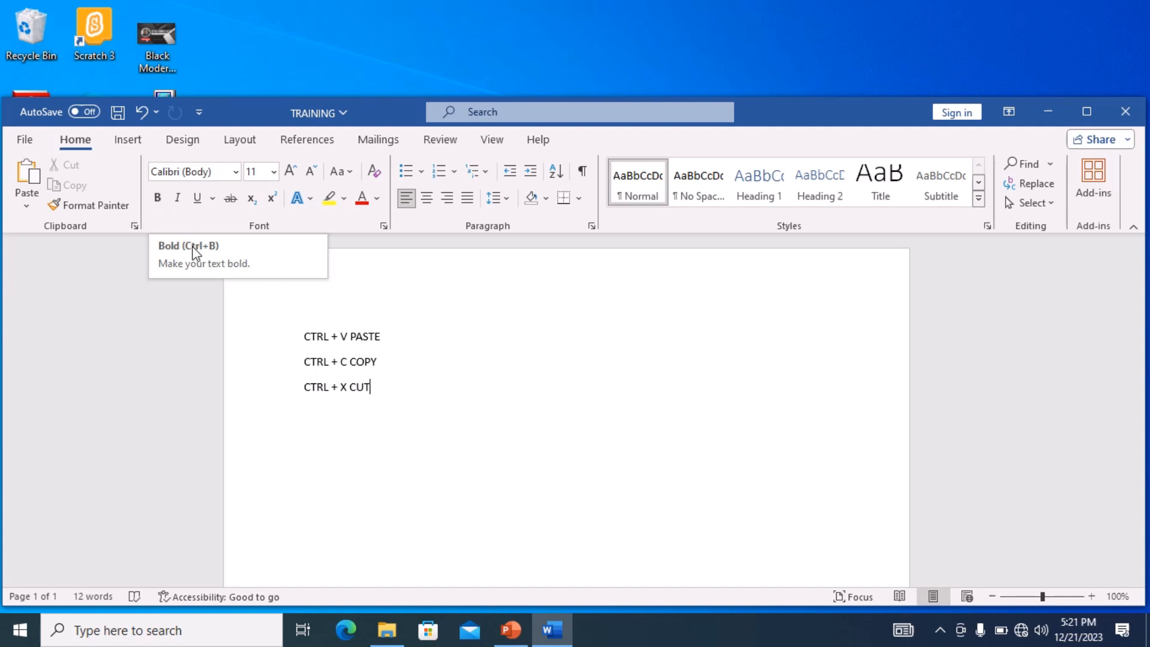
- Replace the paste shortcut text on the first line with "CTRL + B BOLD"
left_click(388, 334)
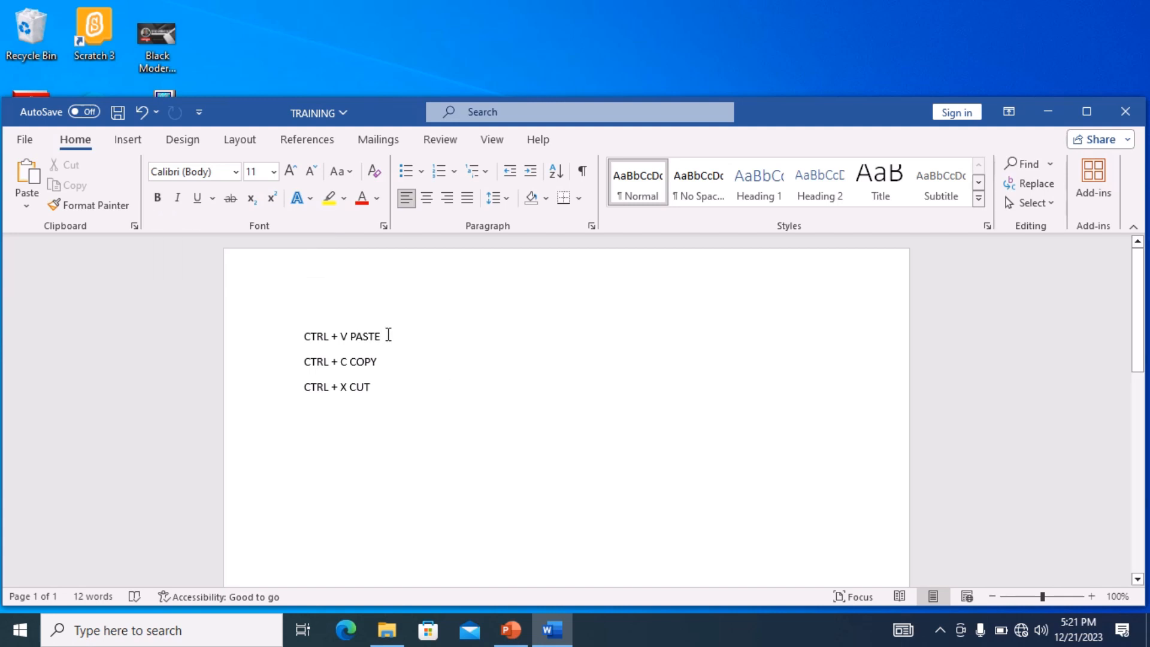
key("BackSpace")
key("BackSpace")
key("BackSpace")
key("BackSpace")
key("BackSpace")
- Replace the copy shortcut text on the second line with "CTRL + I ITALIC"
key("BackSpace")
key("BackSpace")
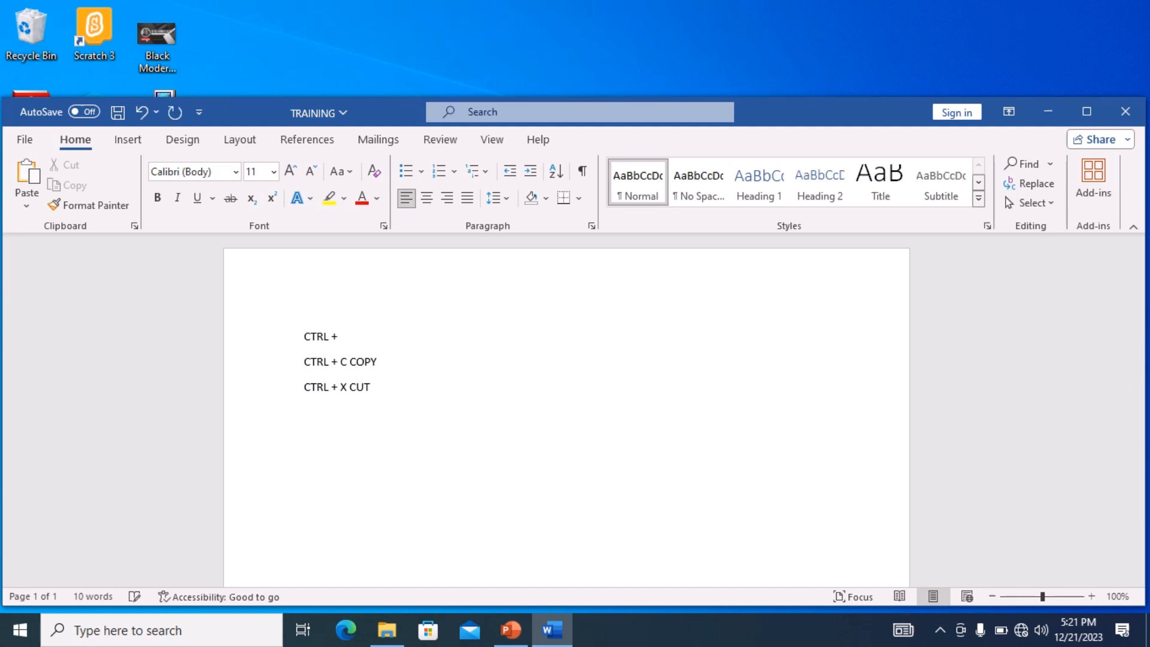
type("B BOLD")
key("Down")
key("Down")
key("Up")
- Replace the cut shortcut text on the third line with "CTRL + U UNDERLINE"
key("BackSpace")
key("BackSpace")
key("BackSpace")
key("BackSpace")
key("BackSpace")
key("BackSpace")
type("I ITALIC")
key("BackSpace")
key("BackSpace")
key("BackSpace")
key("BackSpace")
key("BackSpace")
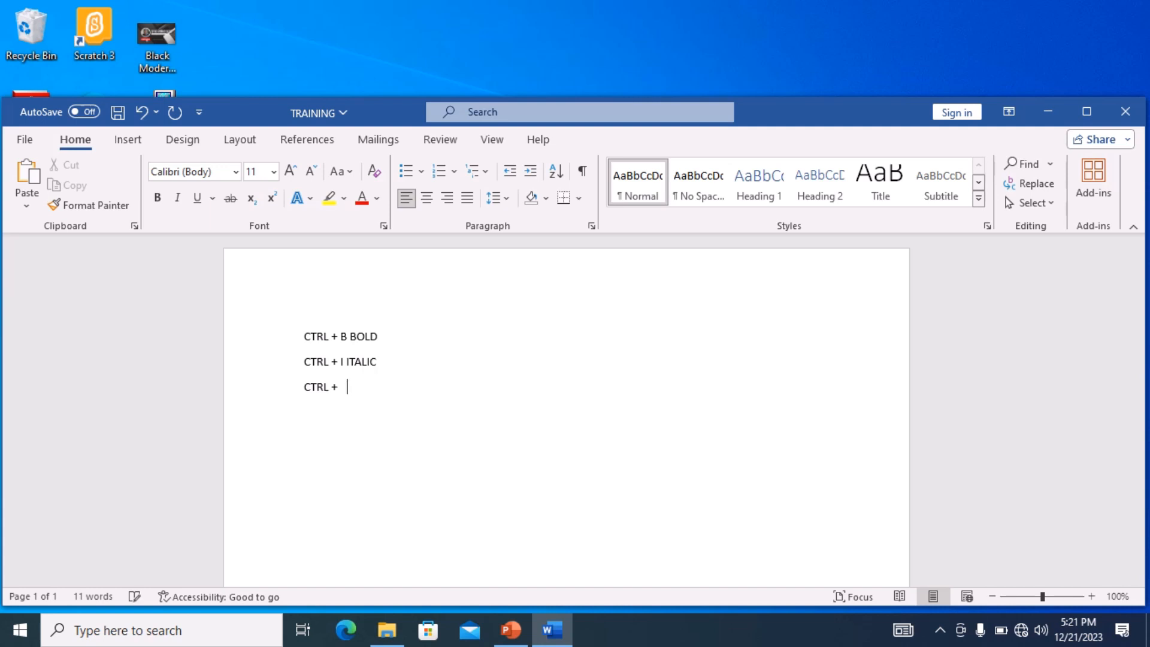
type("U UNDERLINE")
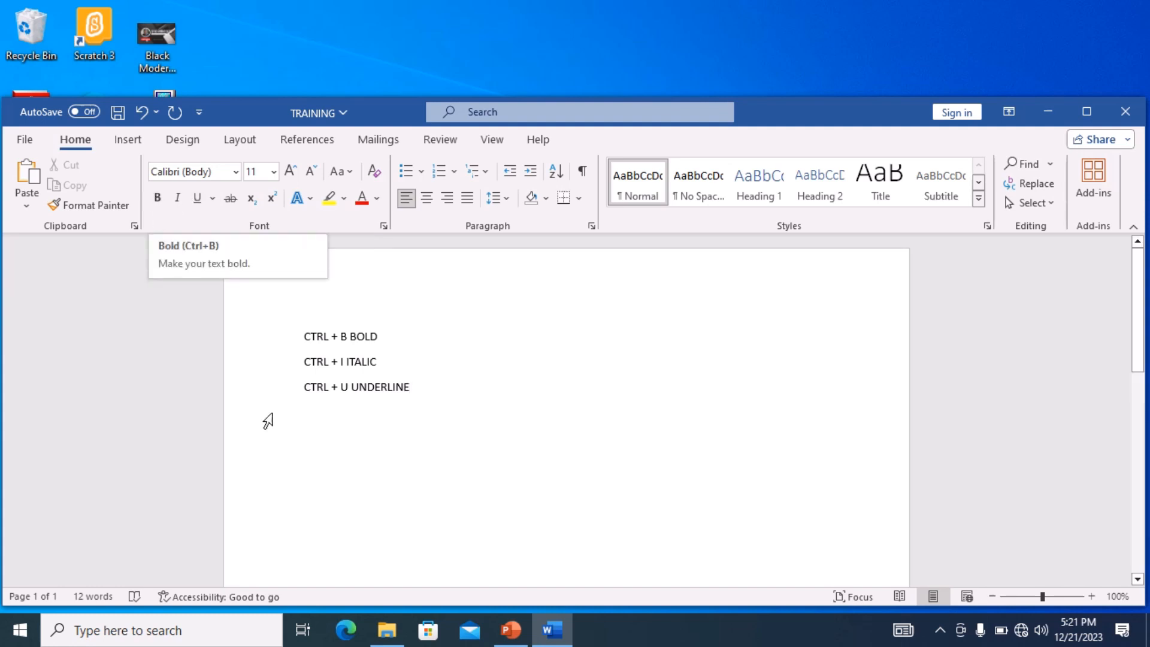
- Choose Times New Roman as the font at the cursor position
left_click(236, 173)
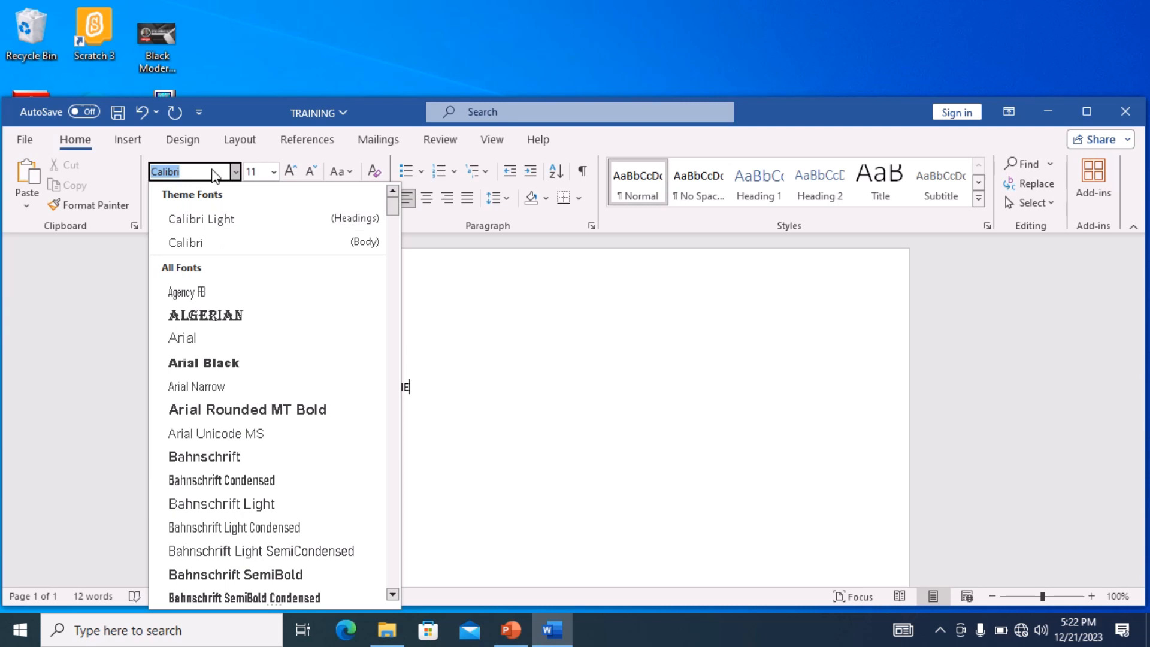
type("Times New Roman")
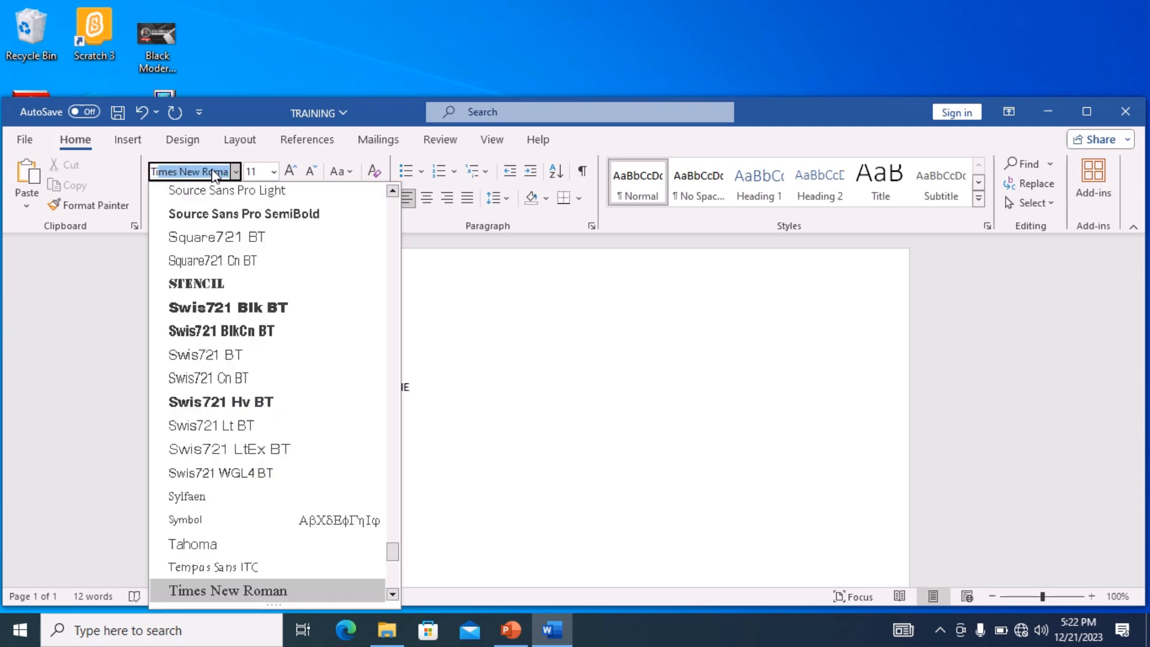
key("Return")
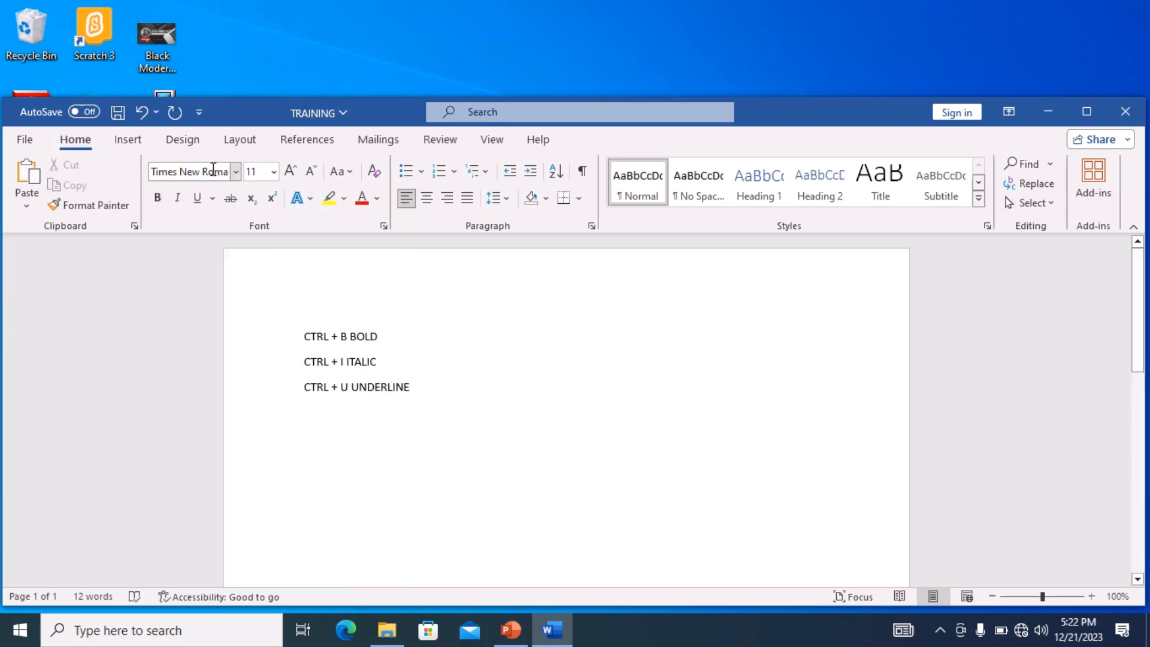
- Browse the font size, change case, text effects and font color options without applying any
left_click(388, 357)
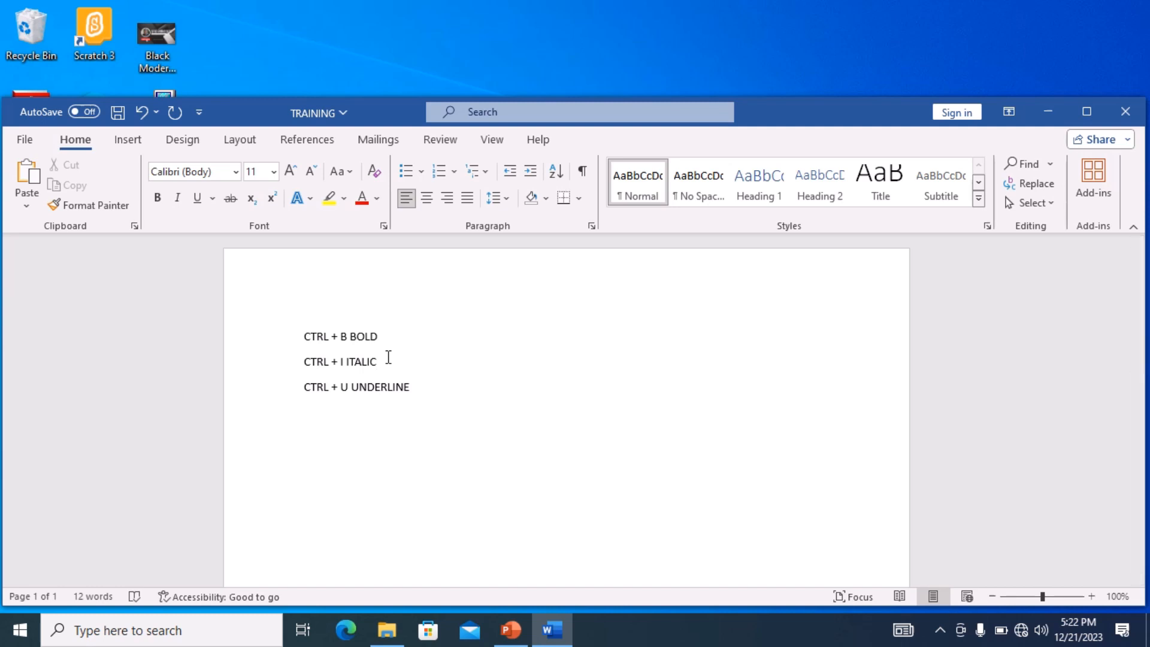
left_click(273, 176)
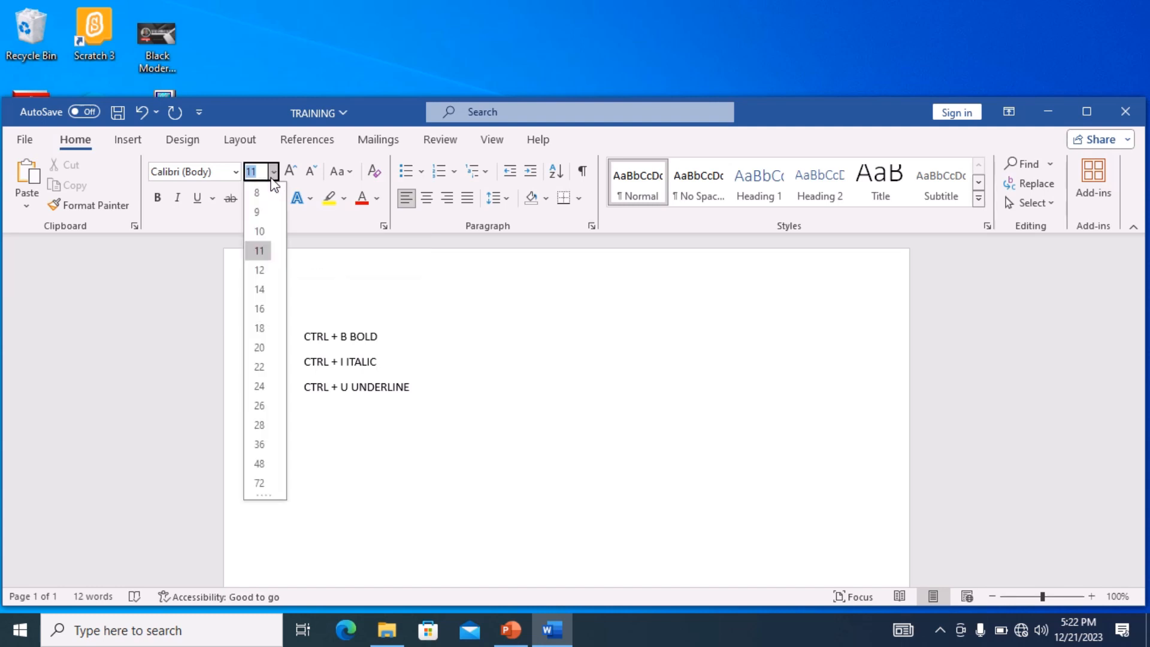
left_click(465, 359)
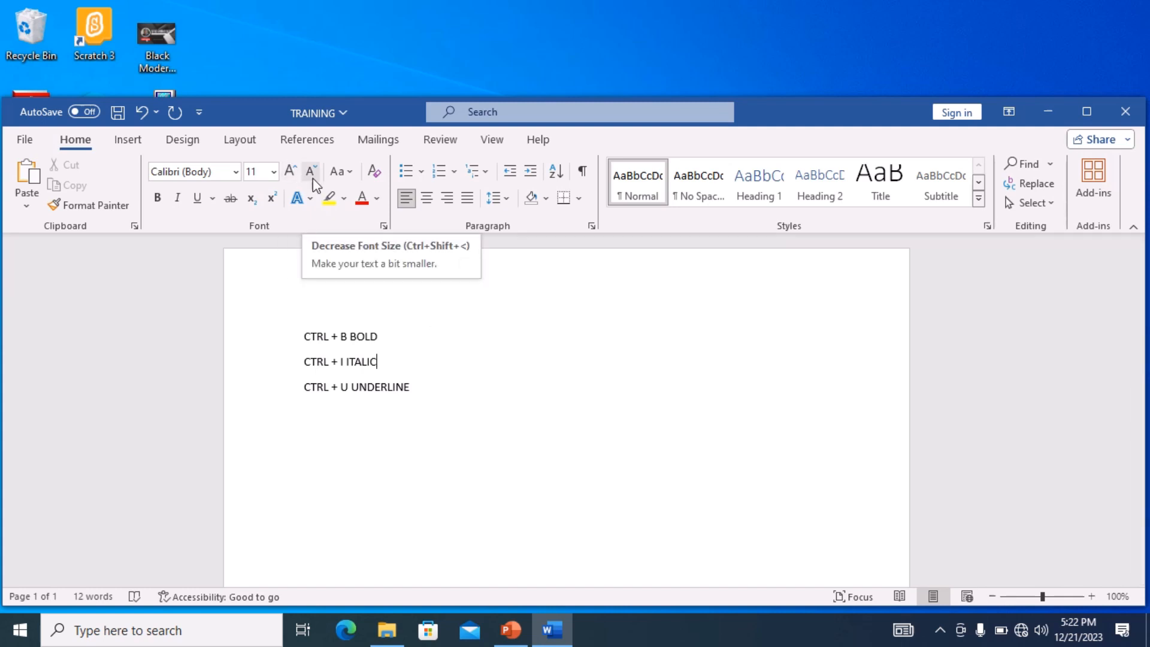
left_click(355, 181)
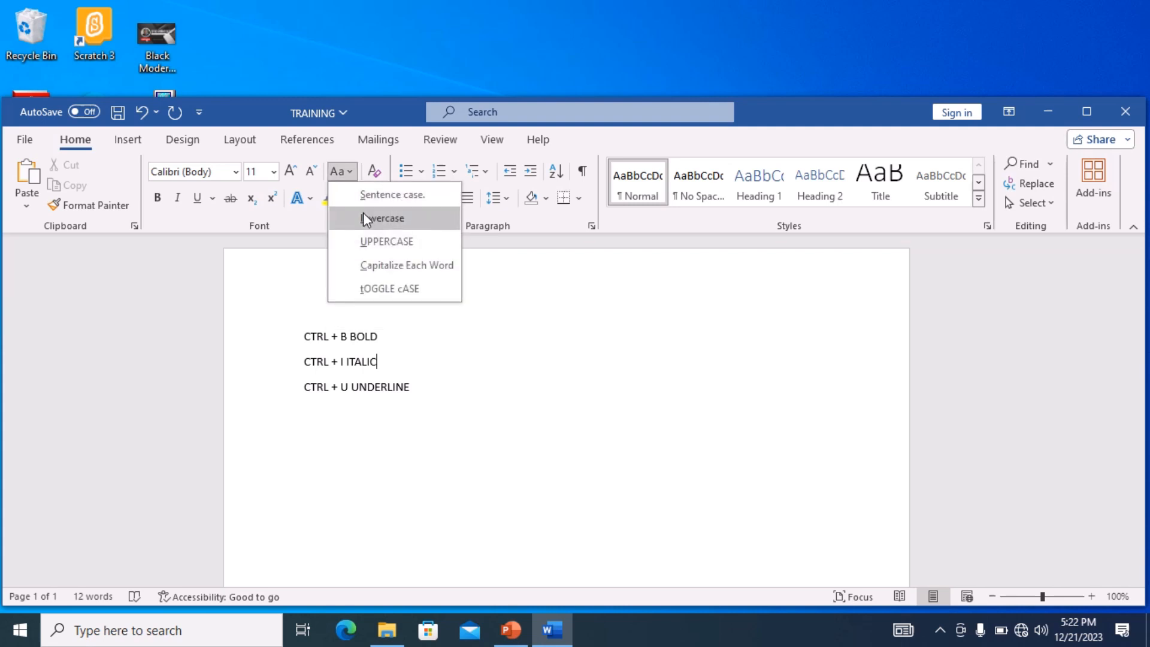
left_click(443, 390)
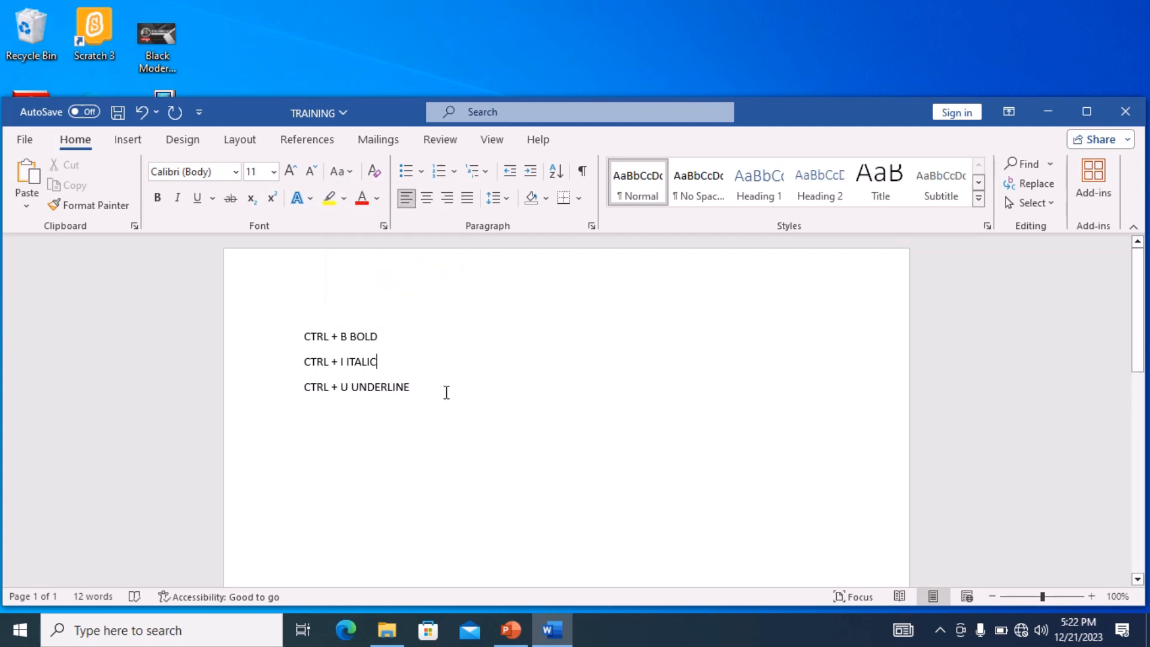
left_click(311, 198)
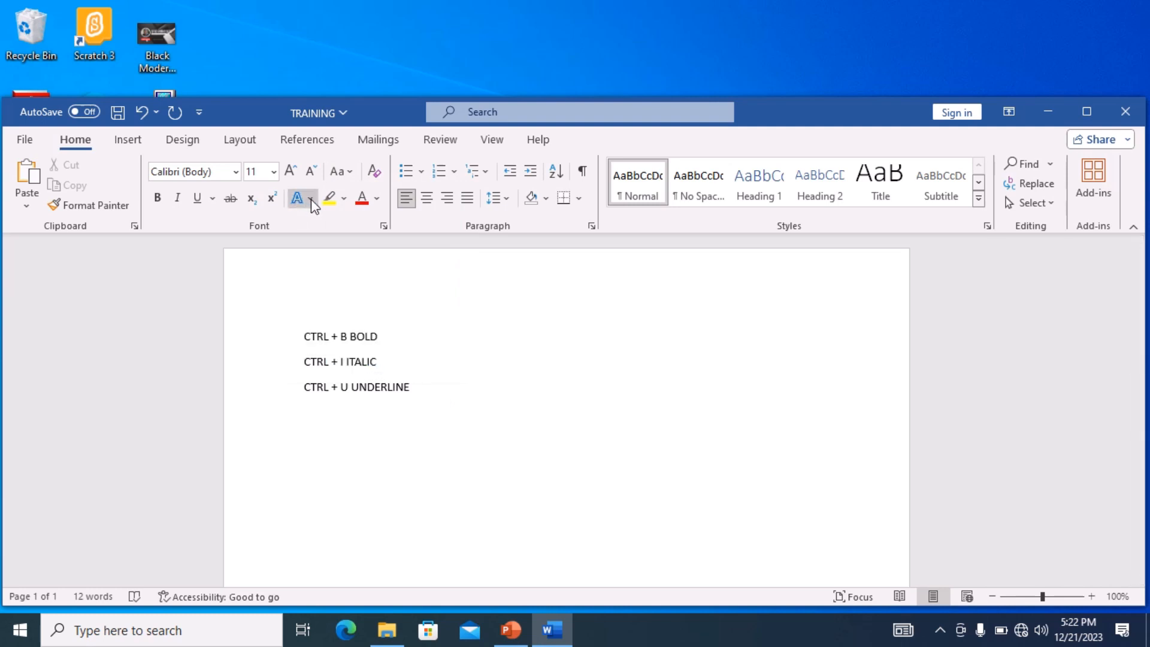
left_click(651, 367)
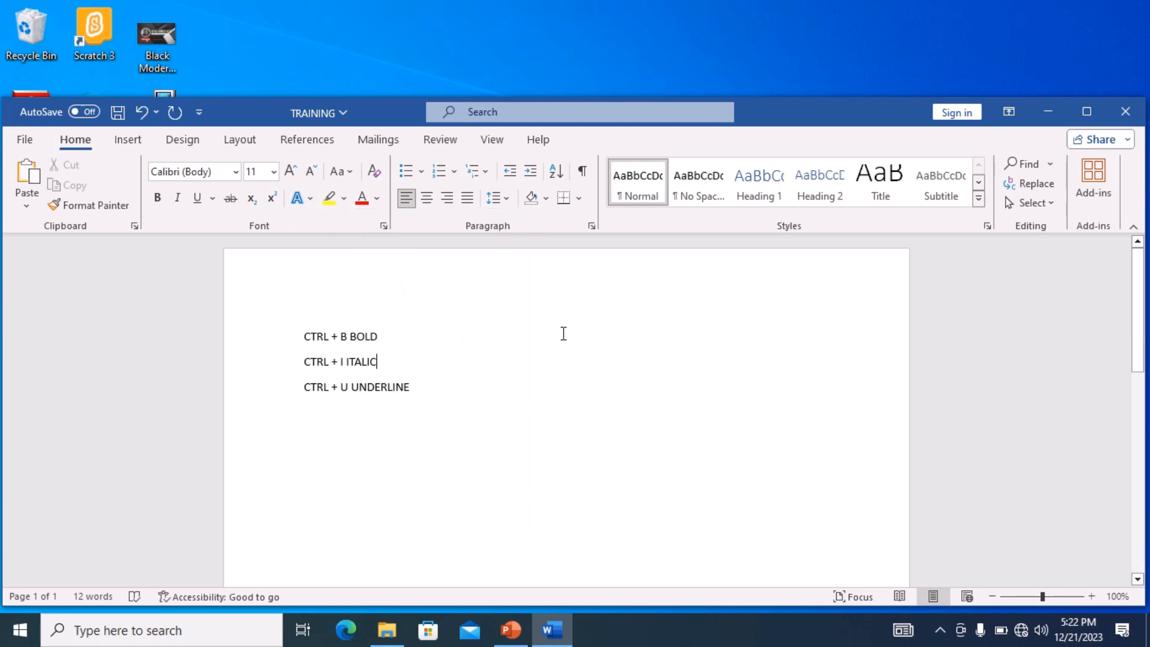
left_click(376, 200)
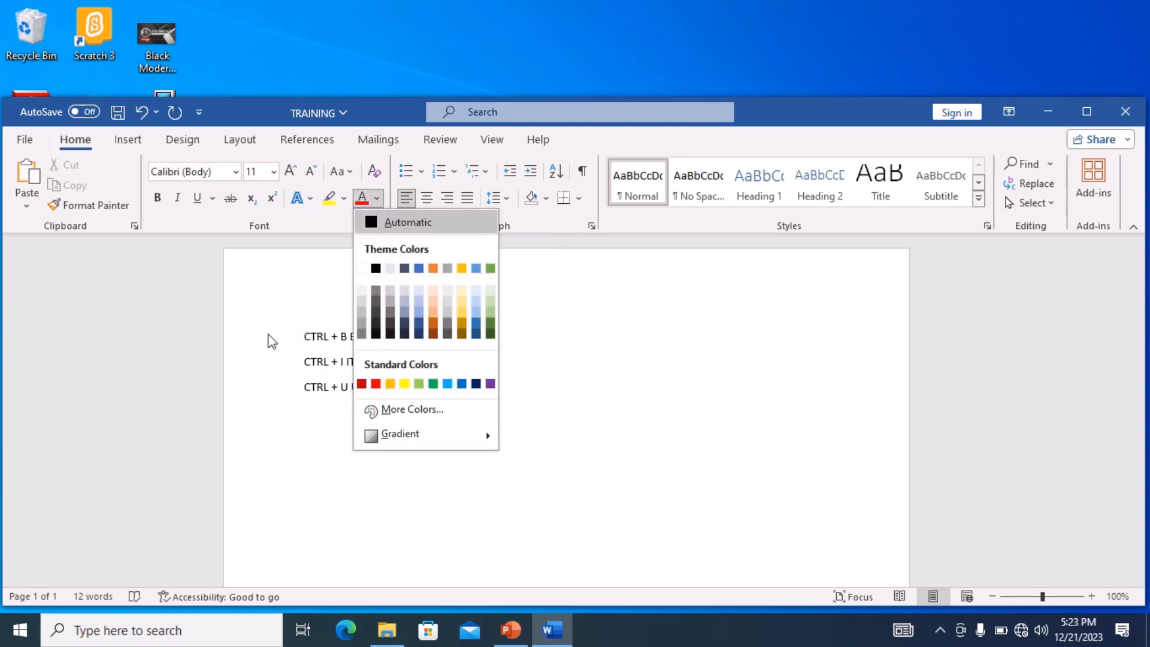
left_click(321, 368)
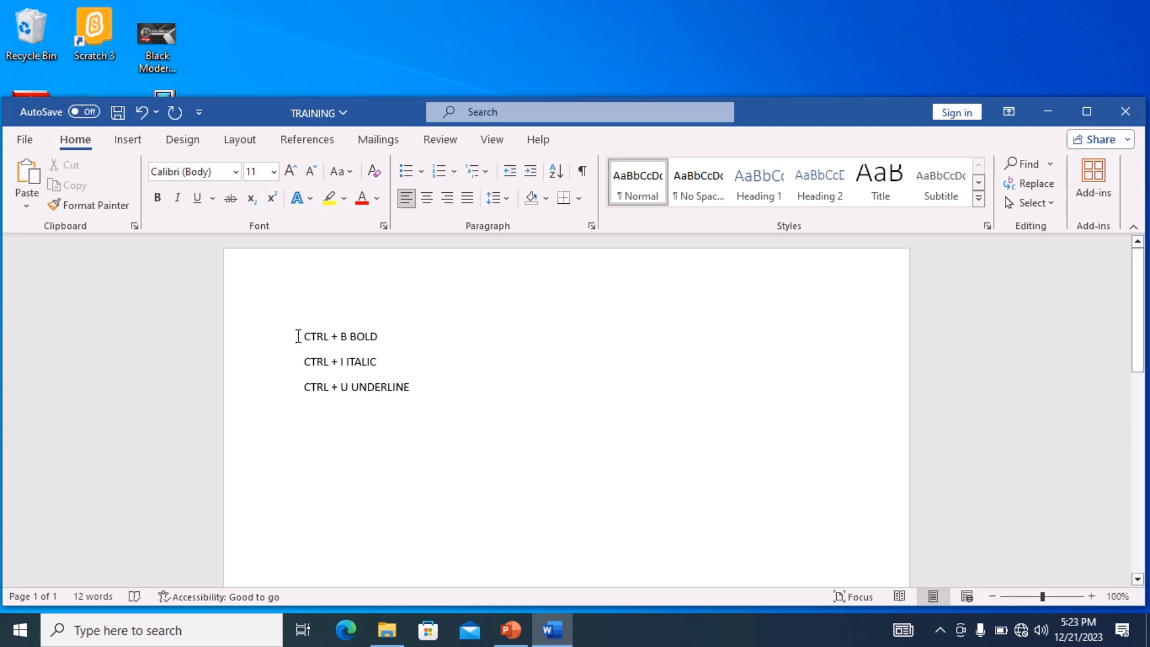
left_click(418, 387)
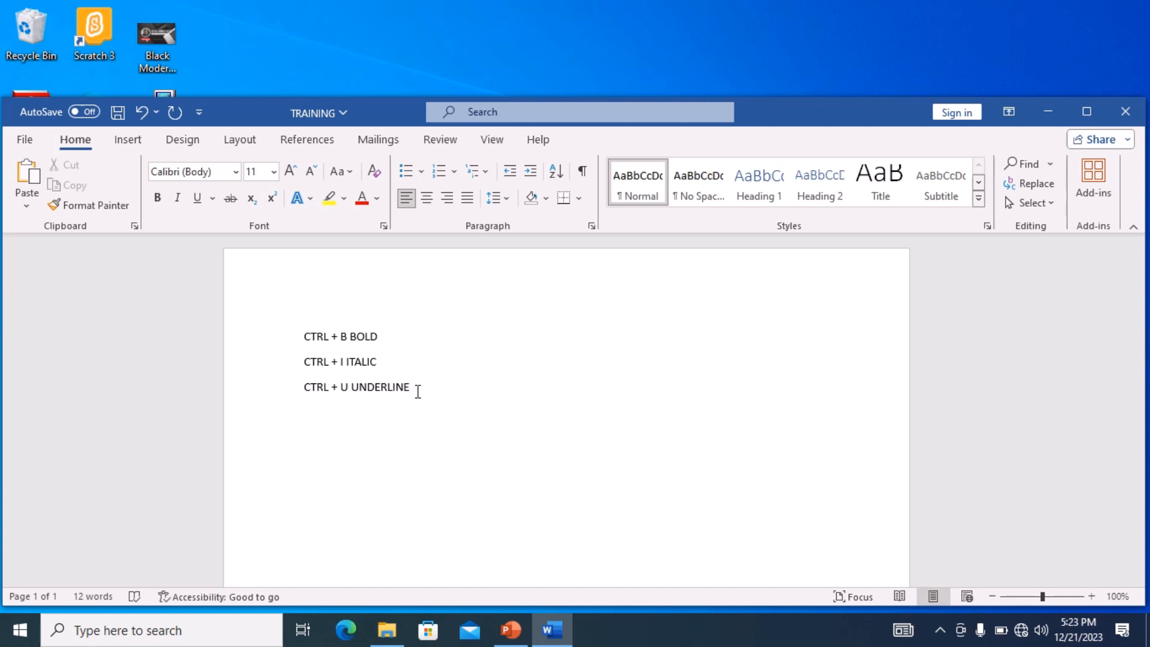
left_click_drag(418, 392, 416, 391)
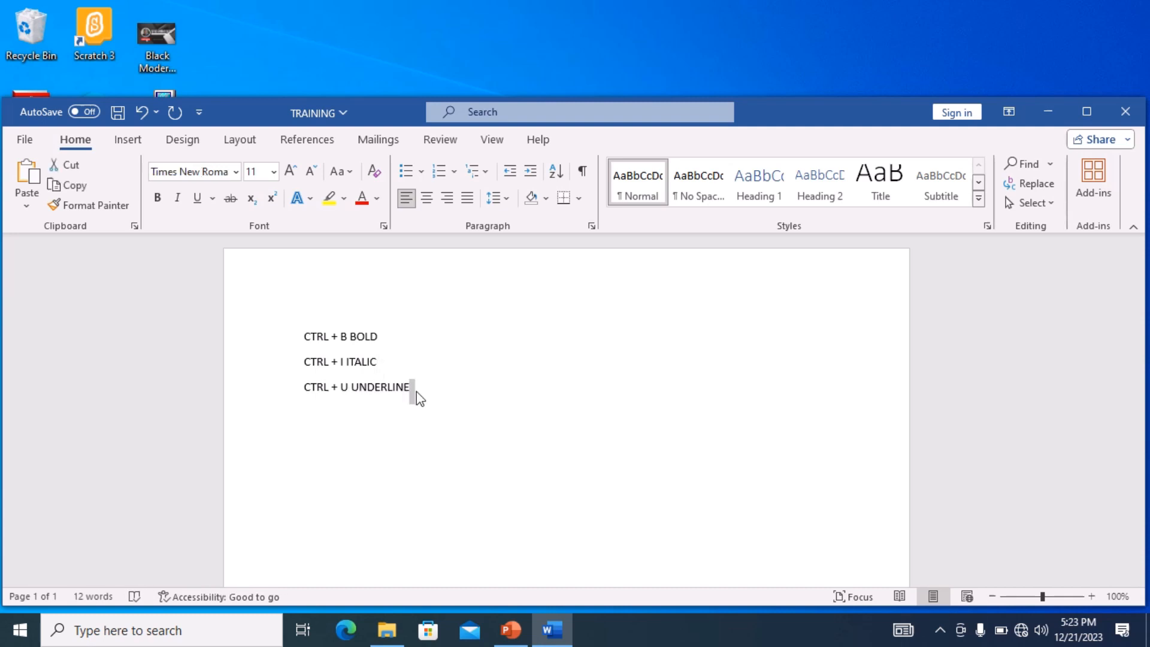
left_click(410, 388)
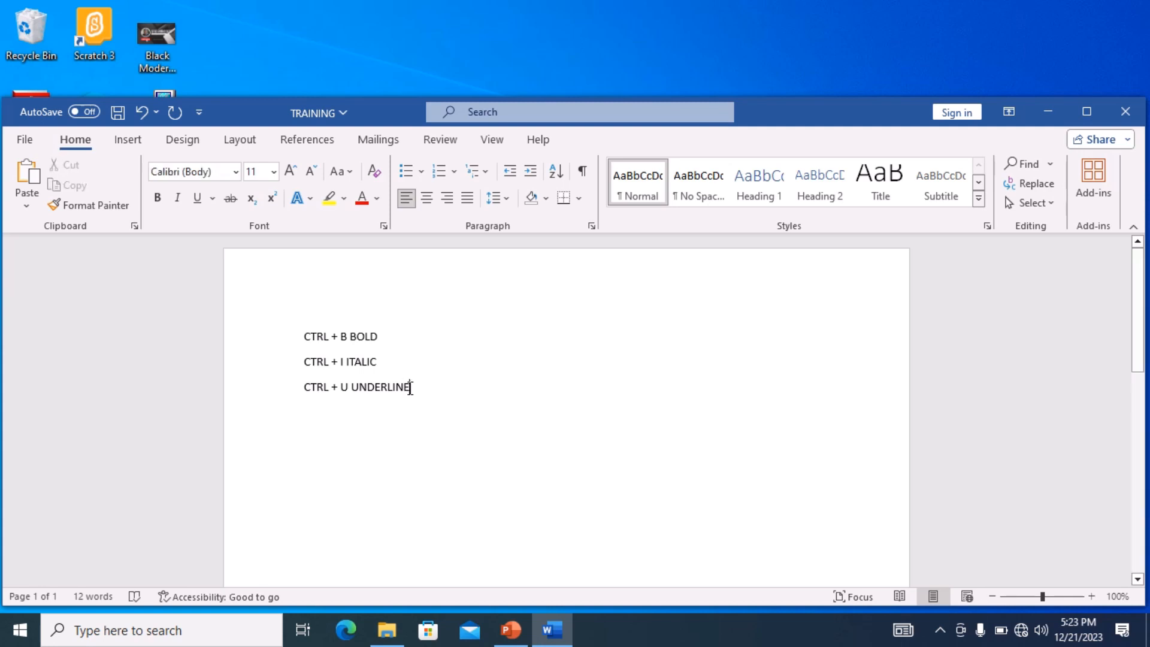
left_click_drag(410, 388, 312, 396)
- Add a fourth line reading "CTRL + A TO HGHLIGHT THE WHOLE TEXT" below the underline line
left_click(429, 402)
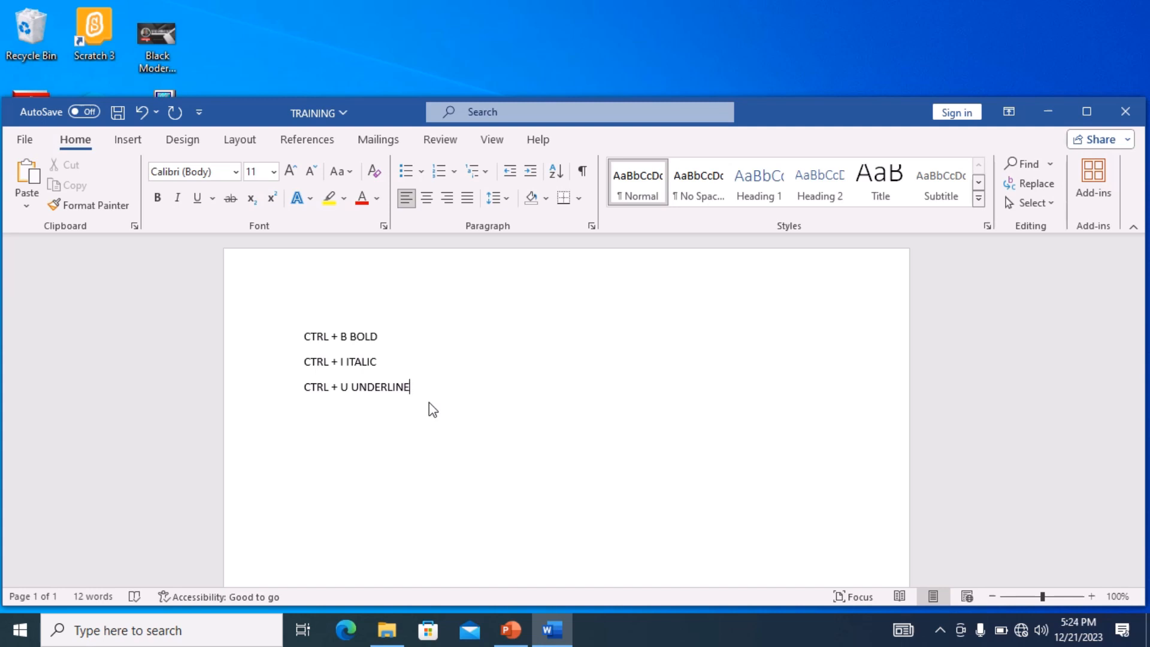
key("Return")
type("CTRL + A TO HGHLIGH")
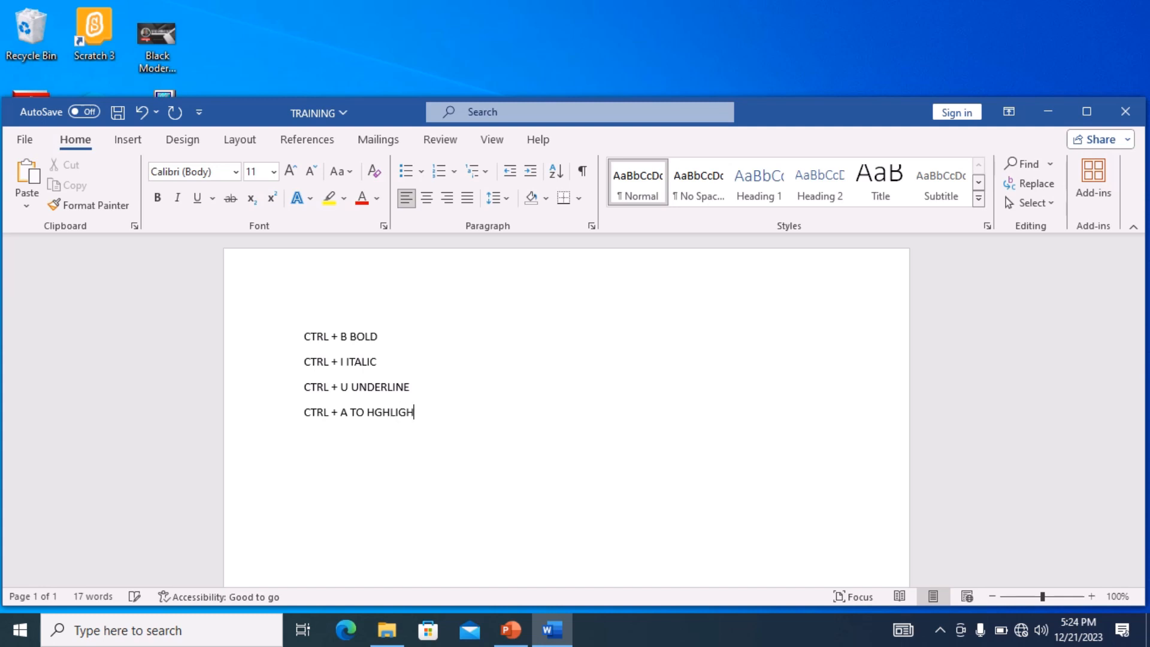
type("T THE WHOLE TEST")
key("BackSpace")
key("BackSpace")
key("BackSpace")
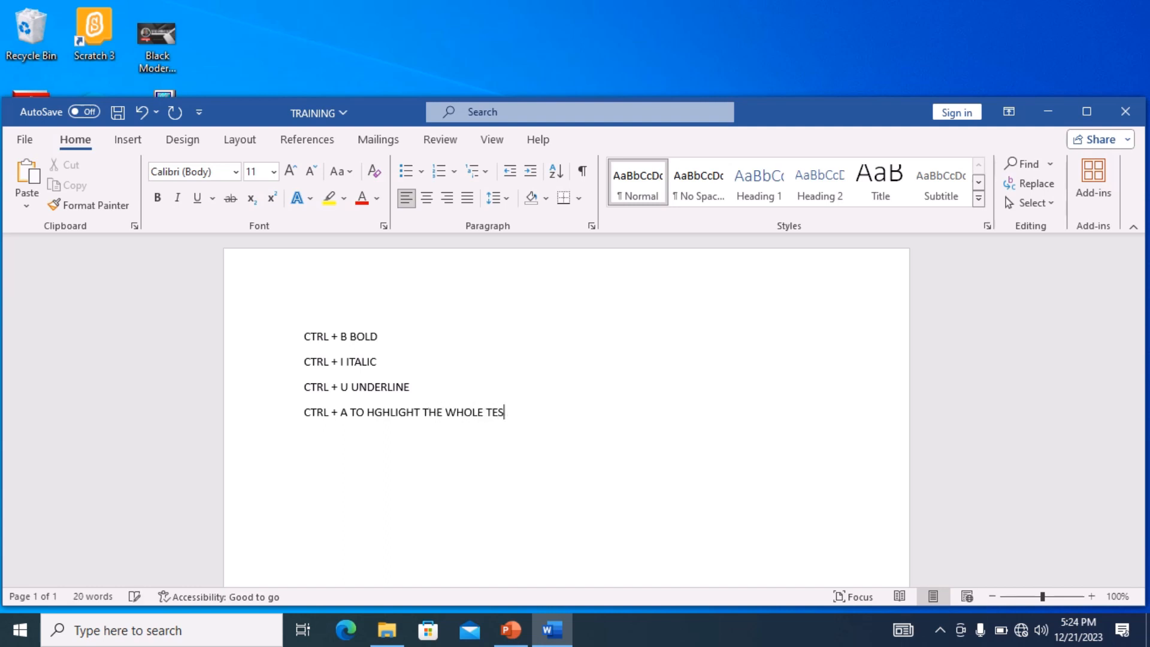
type("EXT")
- Select all the text and apply the Bahnschrift font
key("ctrl+a")
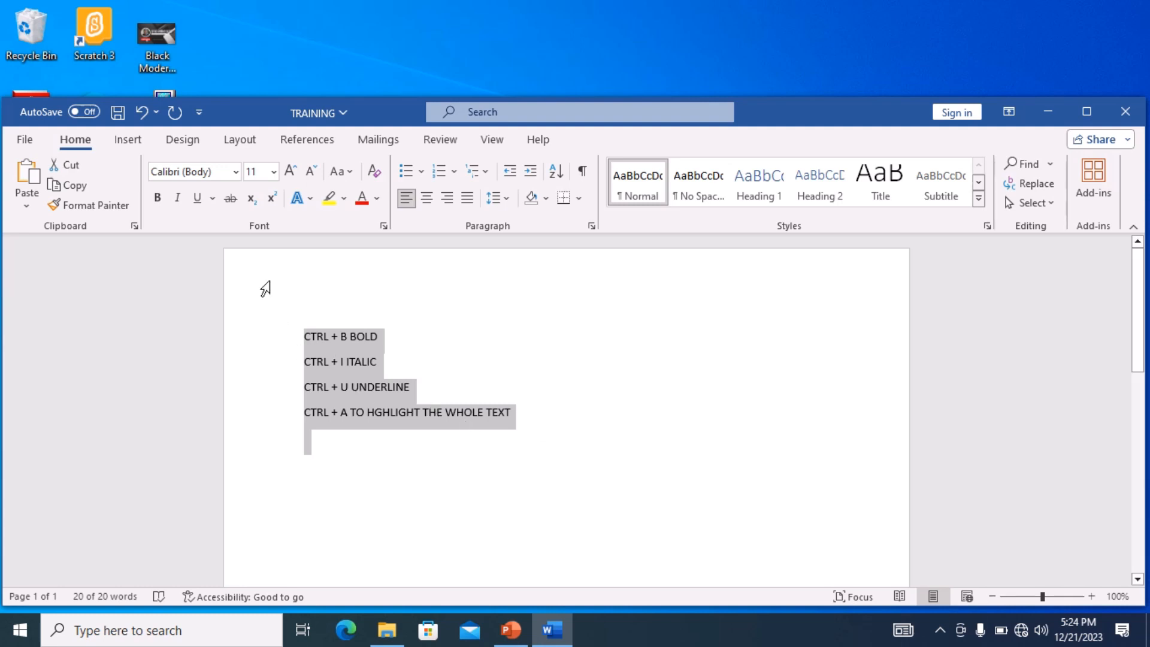
left_click(234, 173)
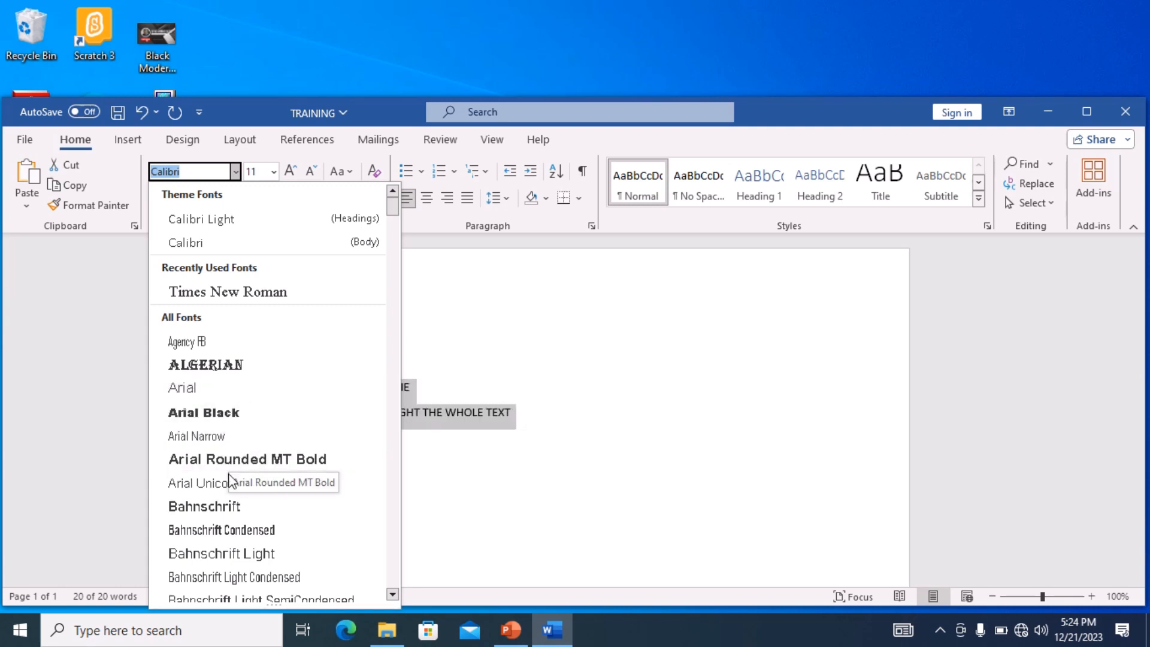
left_click(219, 505)
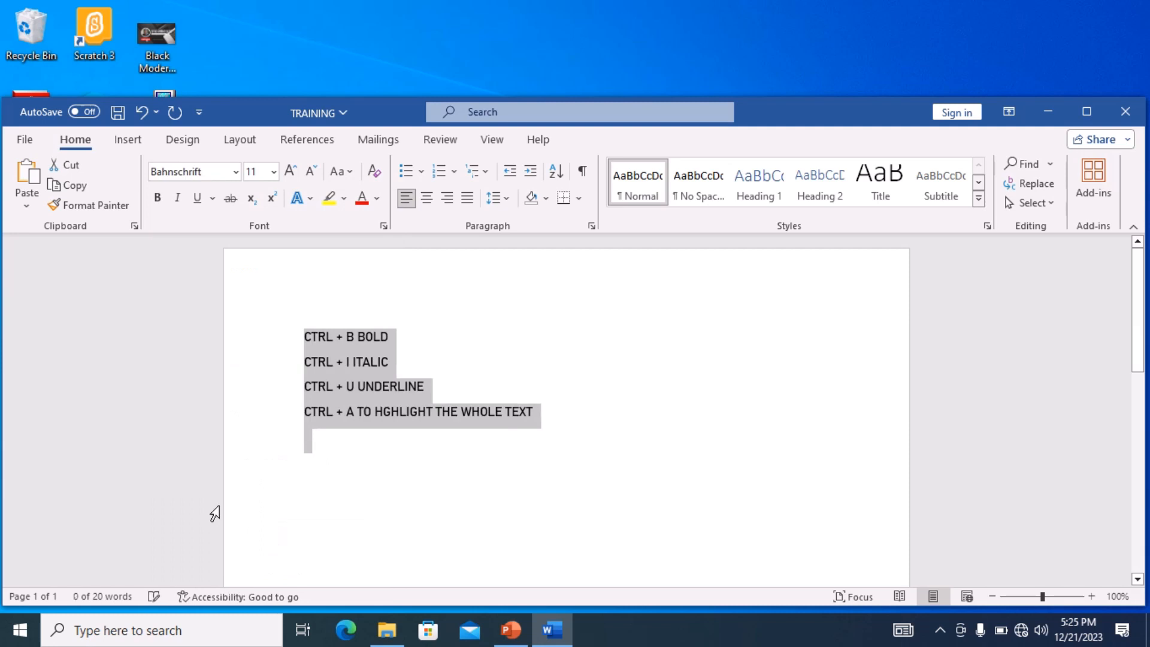
left_click(399, 448)
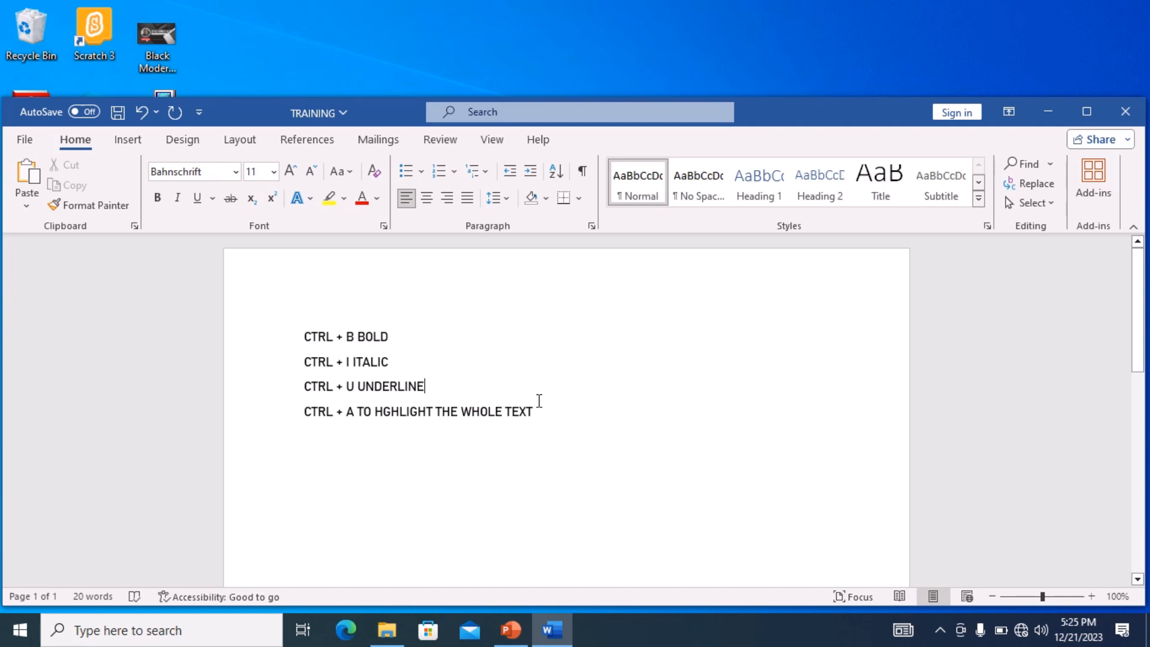
- Select all the text and set its font size to 24
key("ctrl+a")
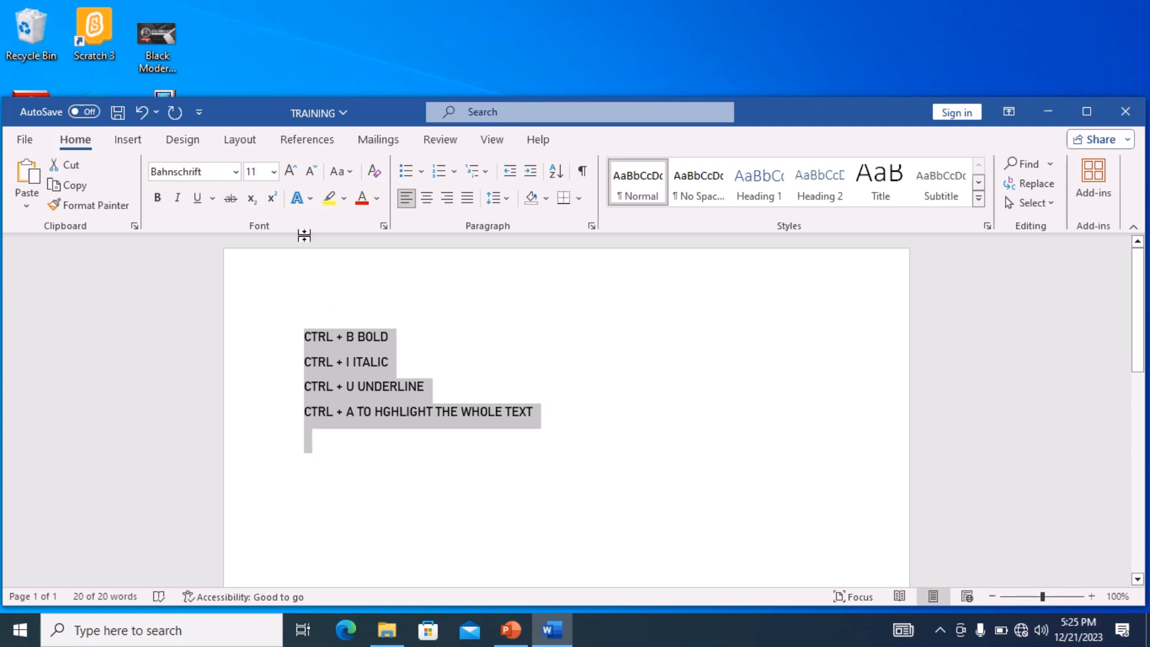
left_click(273, 174)
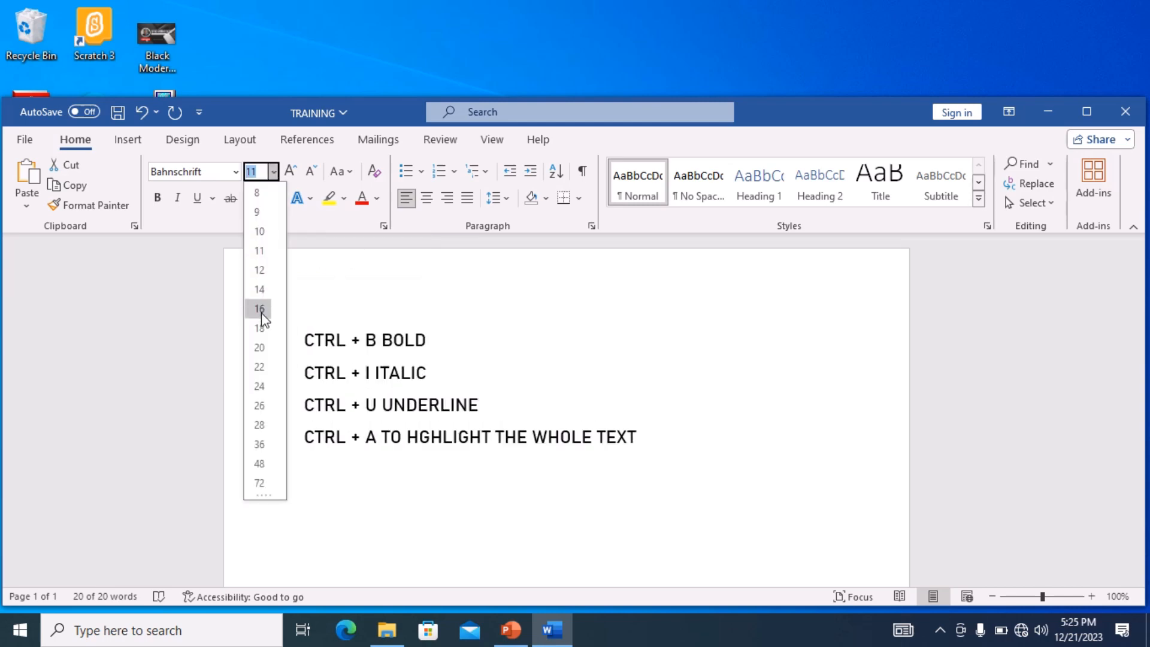
left_click(260, 387)
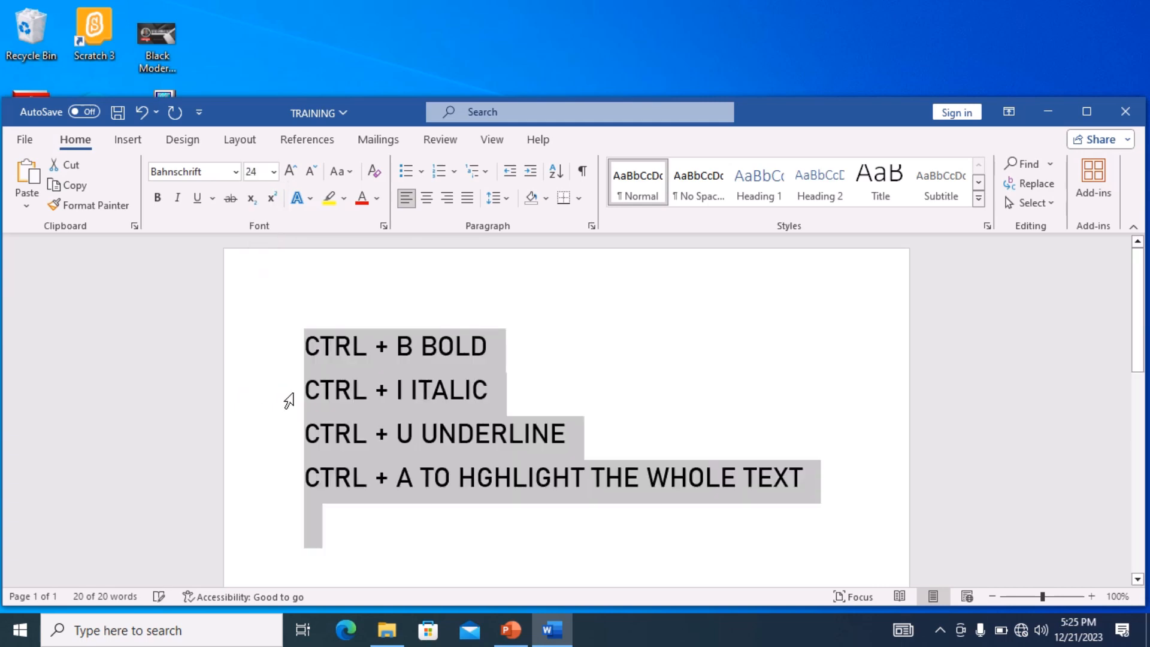
left_click(590, 476)
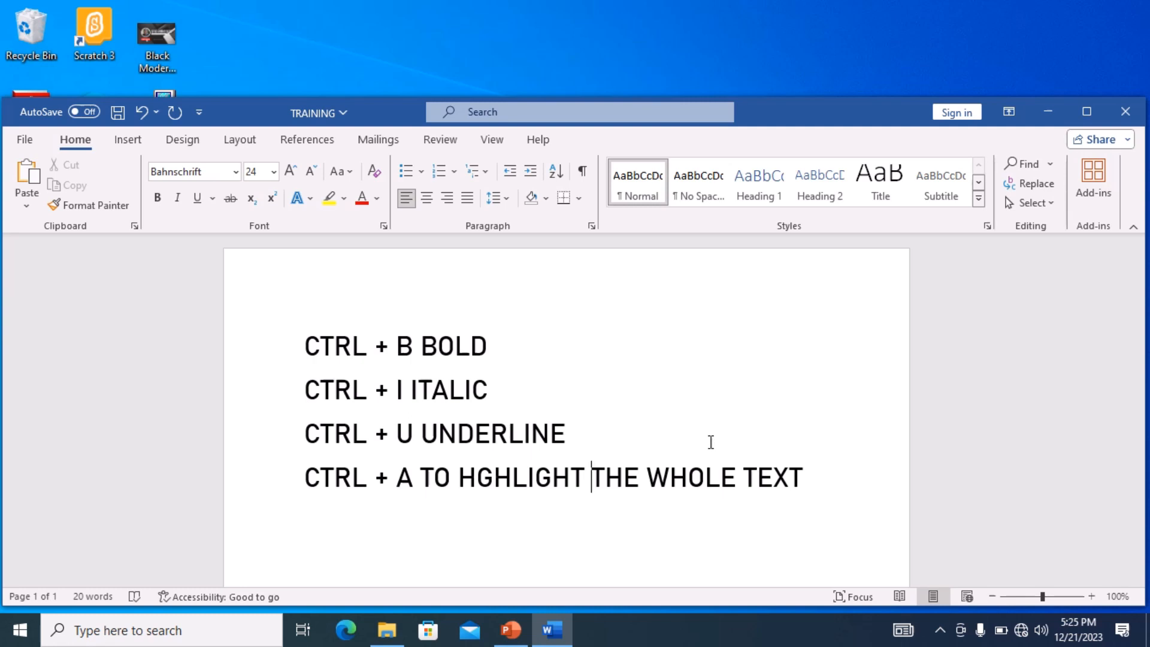
- Enlarge all the text by two font size steps and shrink it back by two steps
left_click(383, 346)
key("ctrl+a")
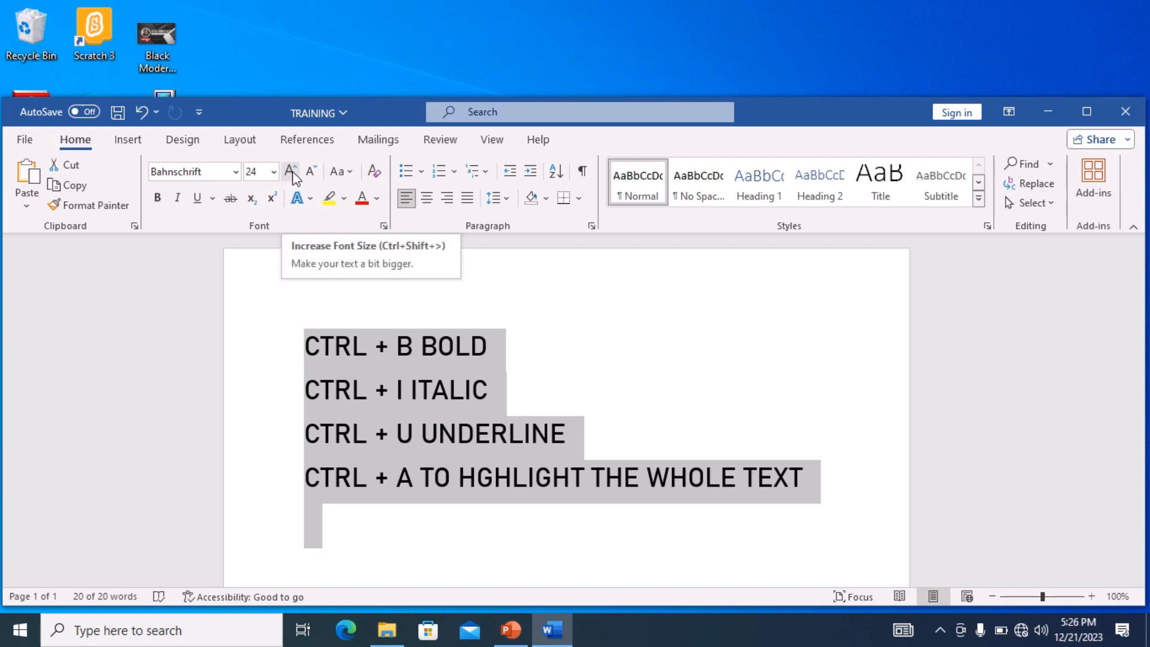
left_click(291, 173)
left_click(292, 174)
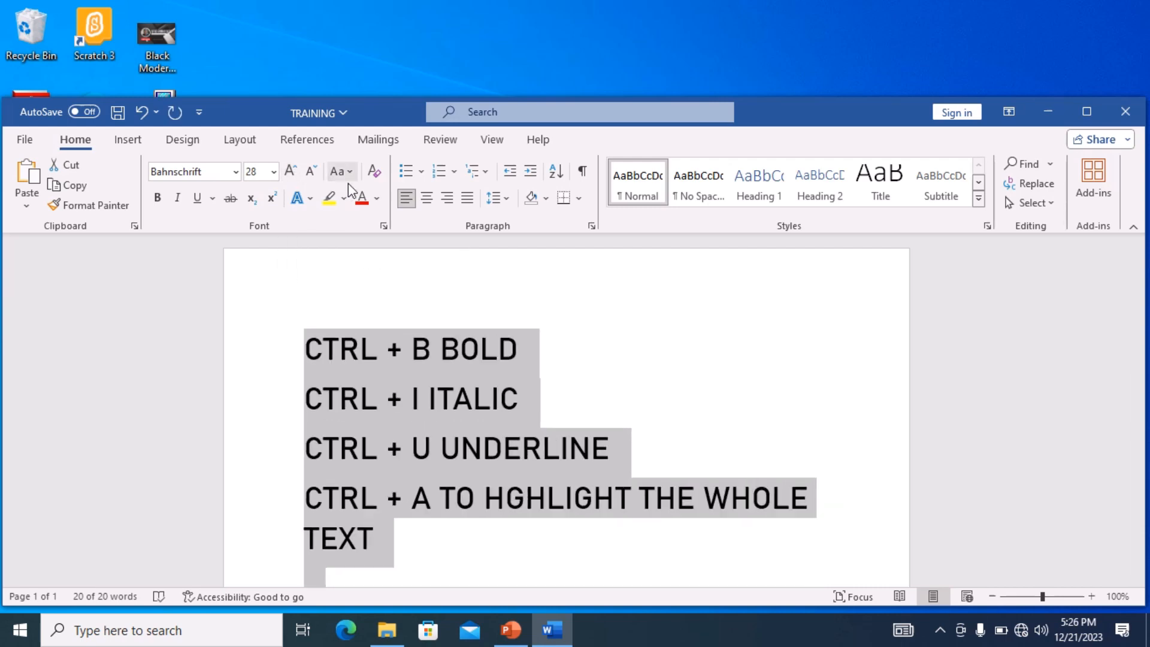
left_click(311, 175)
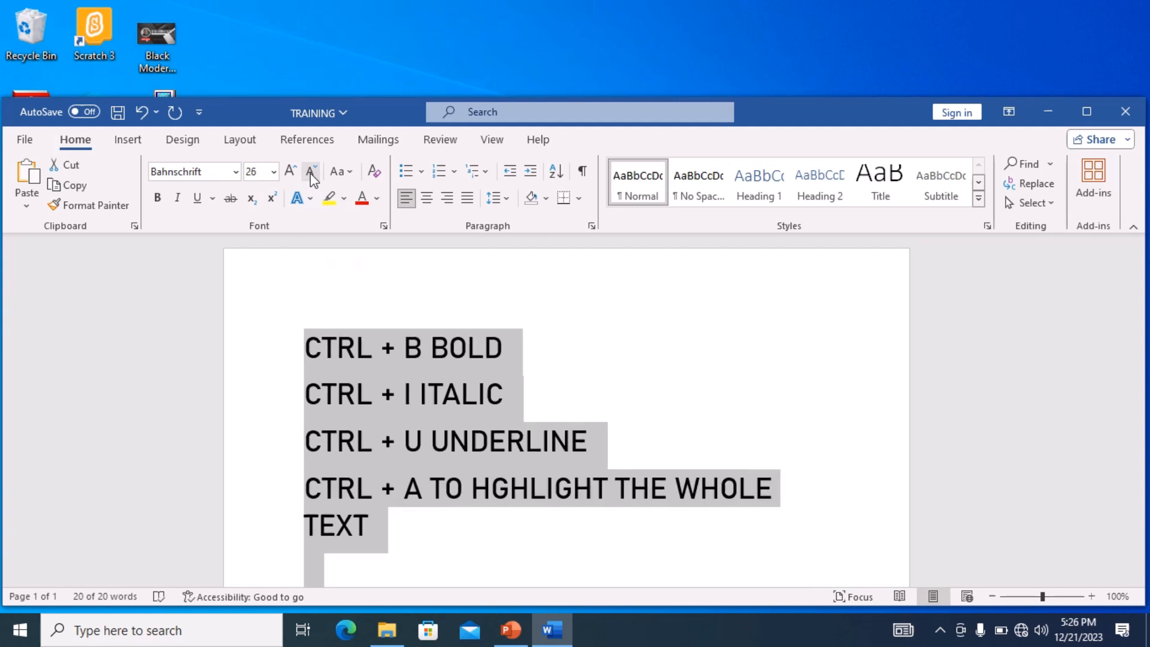
left_click(311, 175)
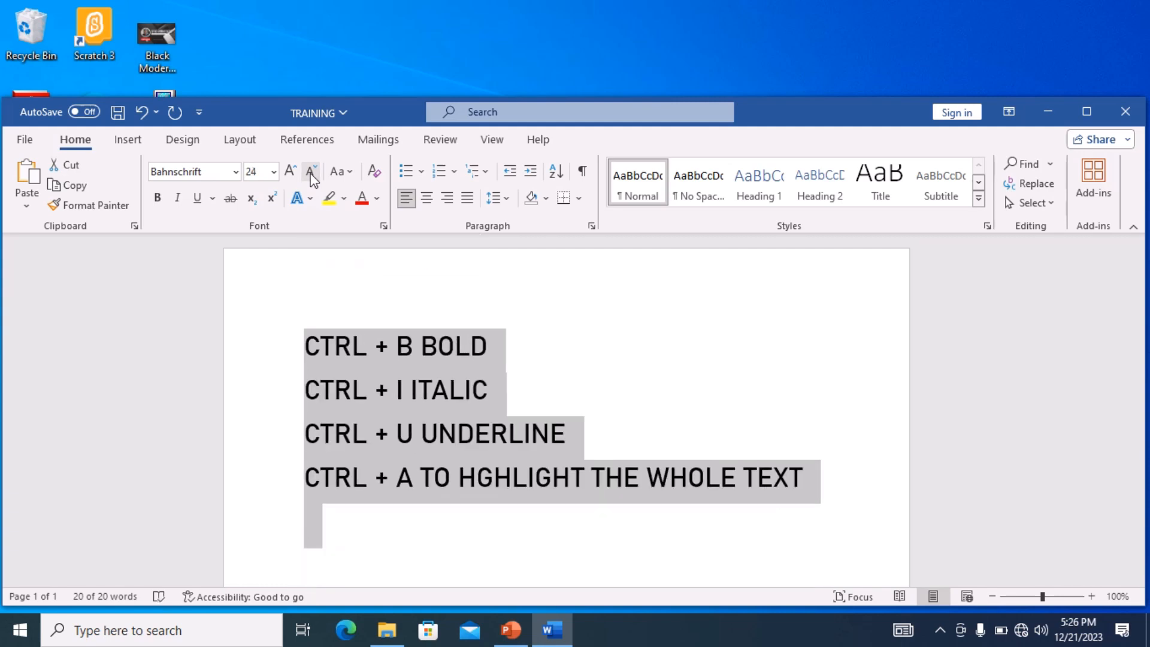
left_click(443, 431)
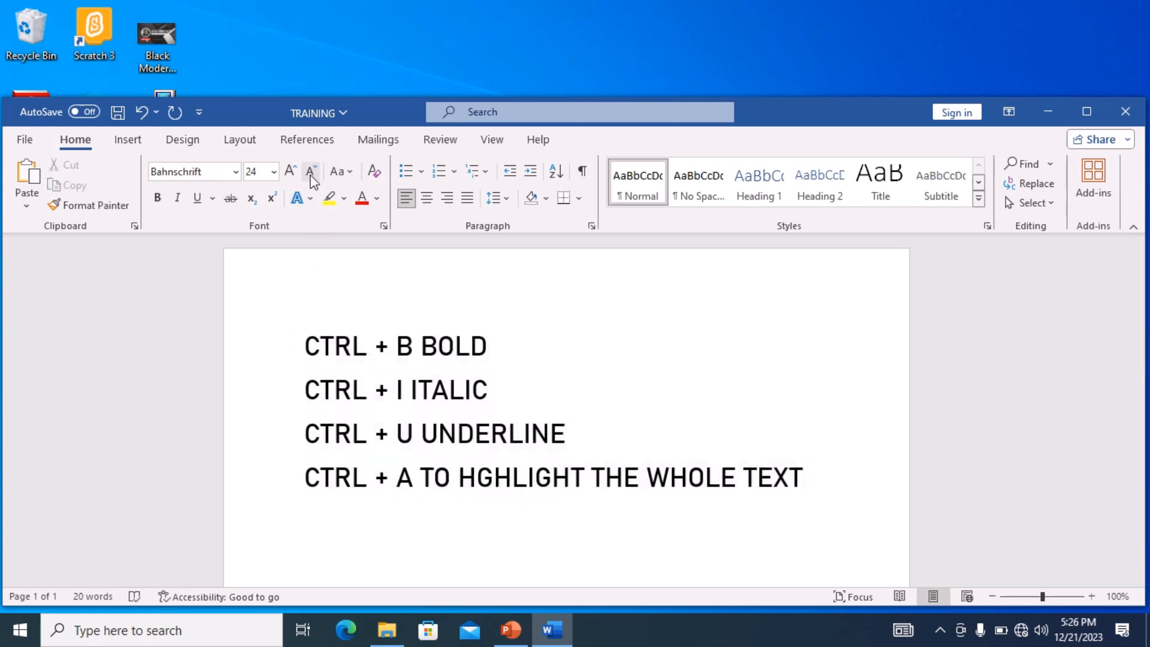
left_click(273, 173)
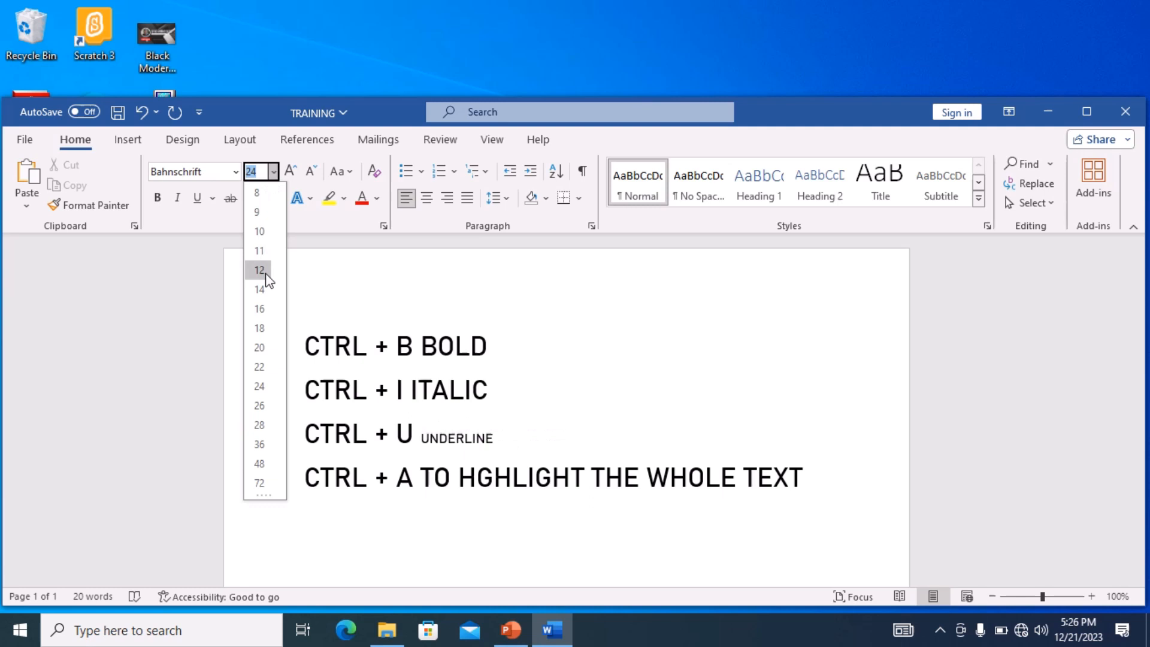
left_click(402, 327)
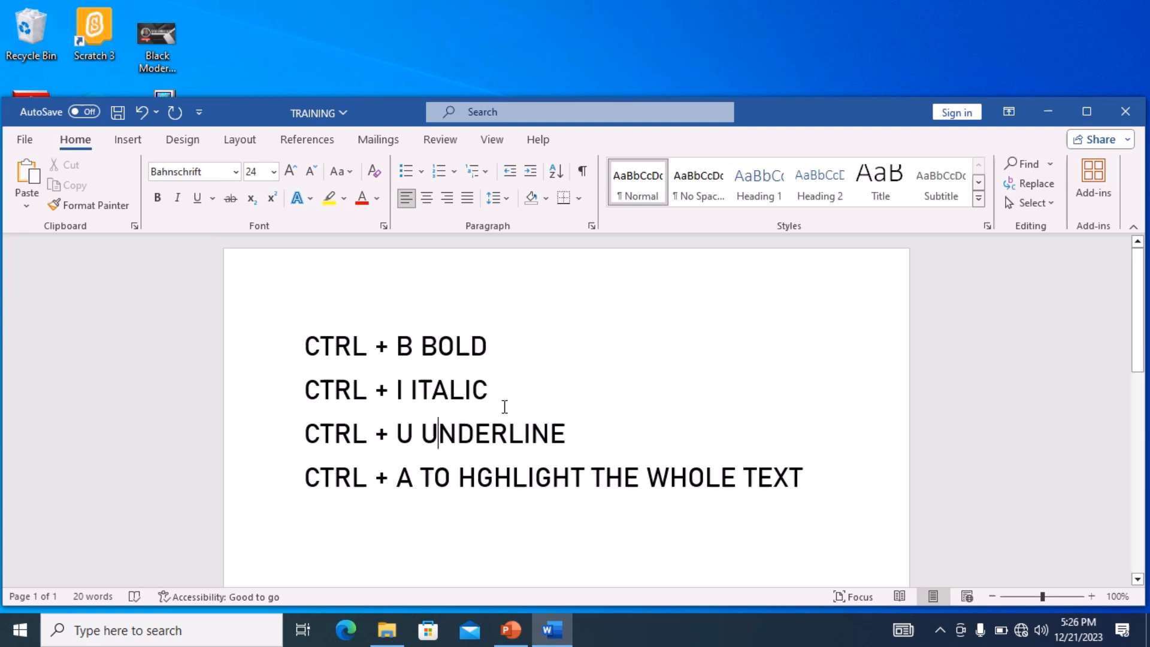
- Select all the text and toggle bold on and off twice, once by shortcut and once by button
key("ctrl+a")
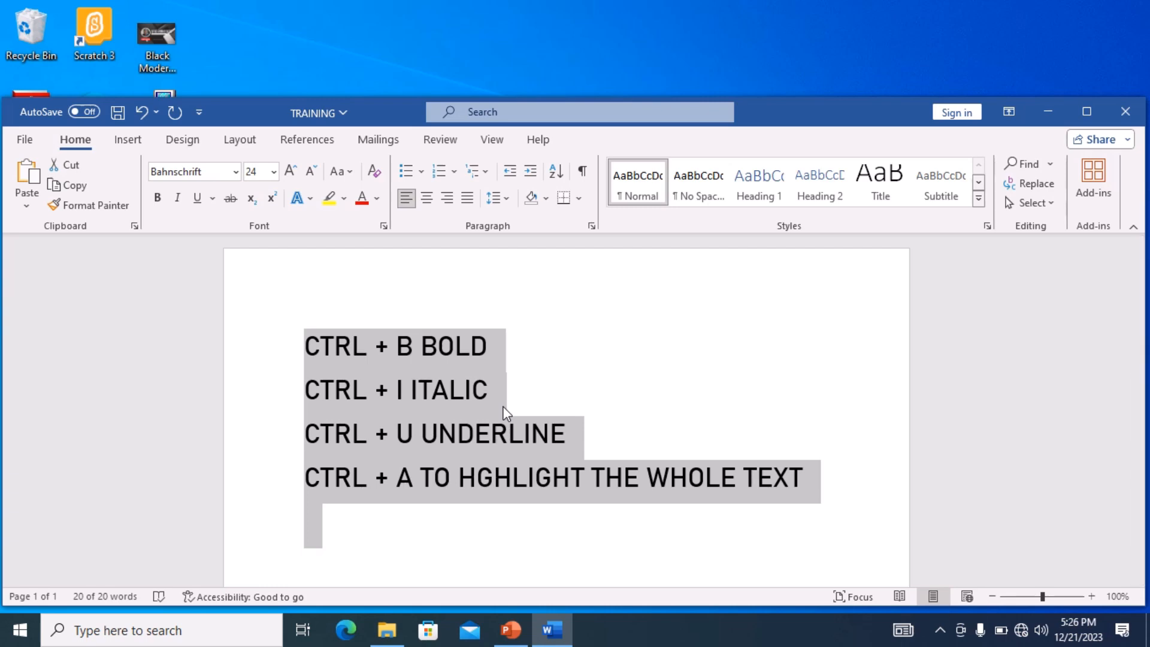
key("ctrl+b")
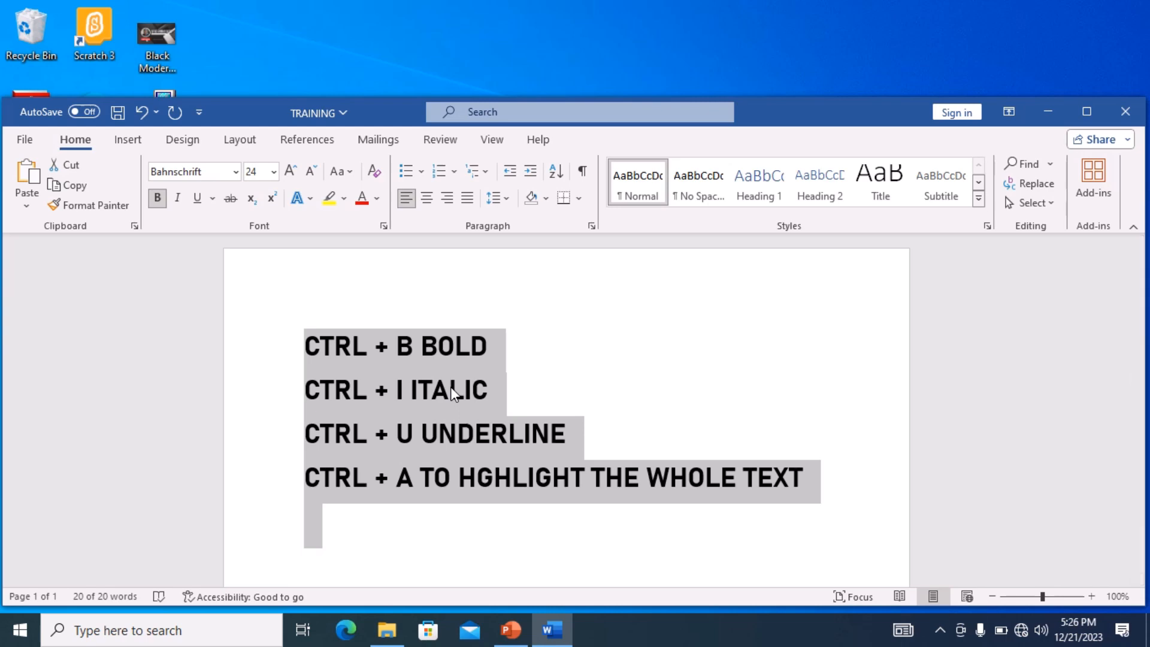
key("ctrl+b")
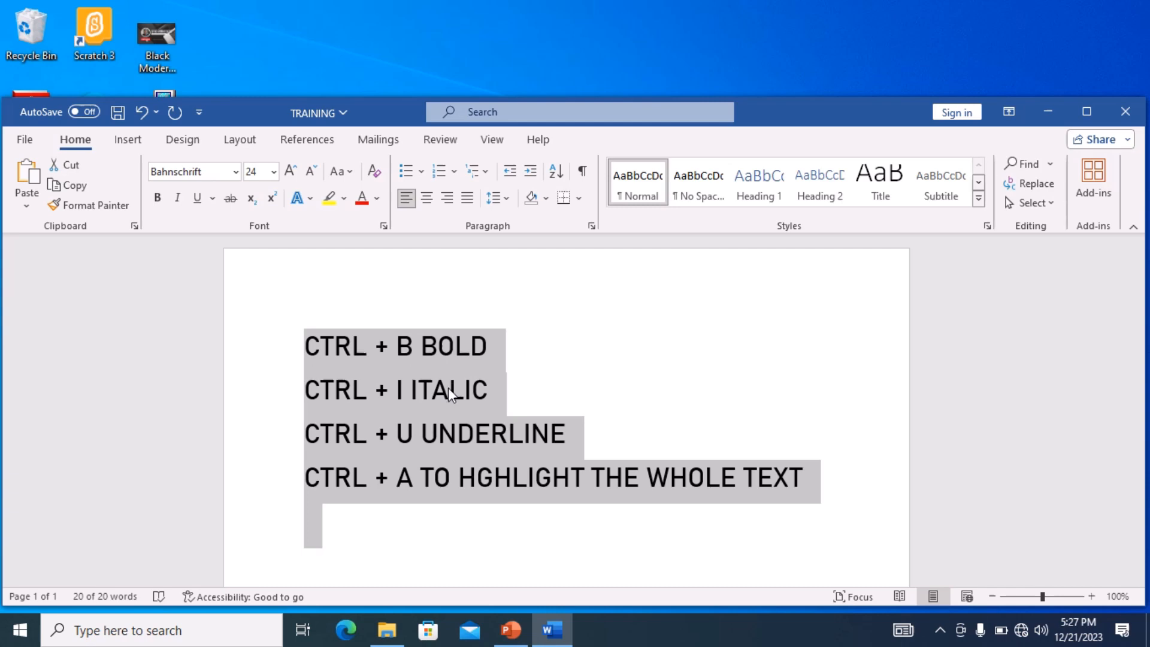
left_click(157, 197)
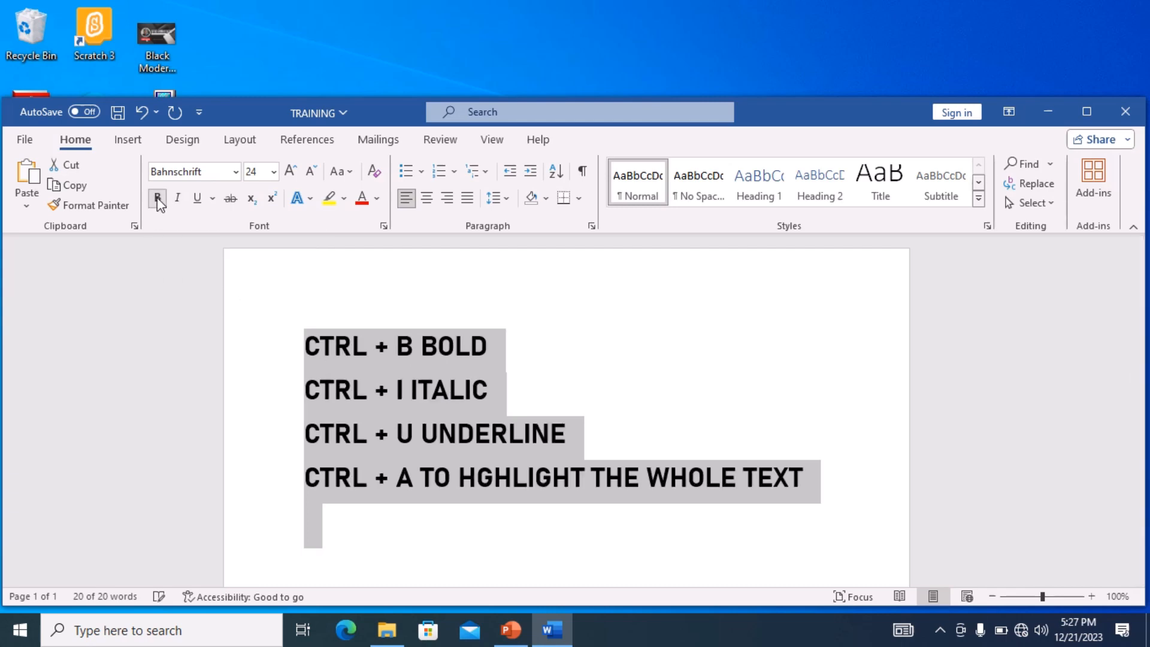
left_click(157, 199)
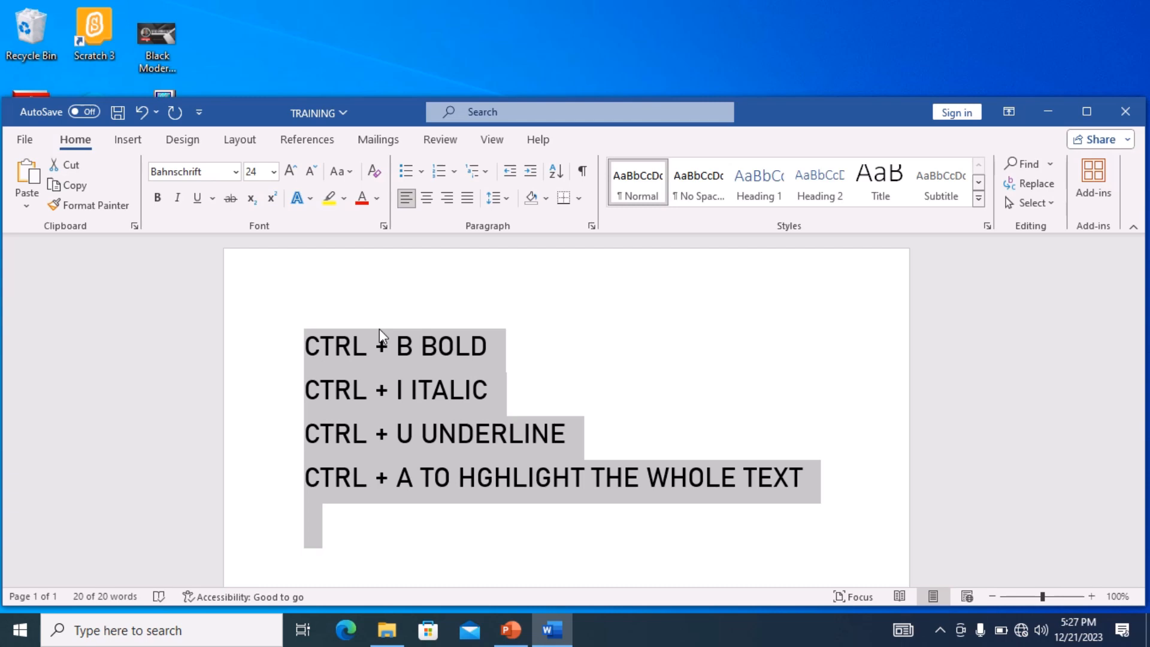
- Toggle italic on and off twice for all the selected text
key("ctrl+i")
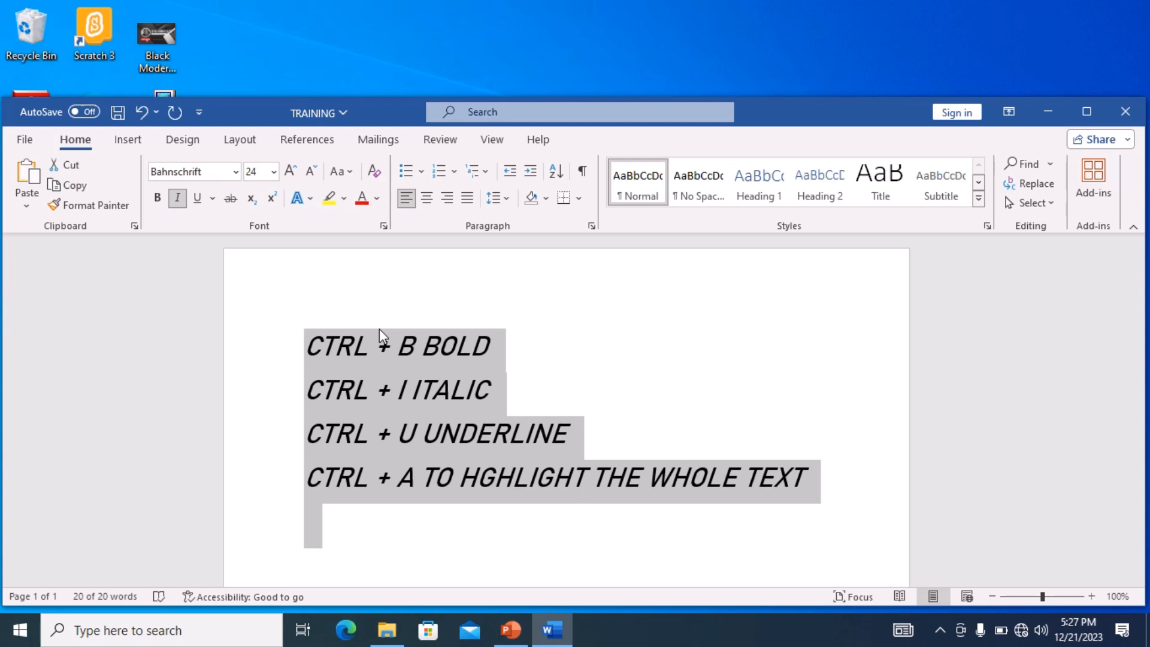
key("ctrl+i")
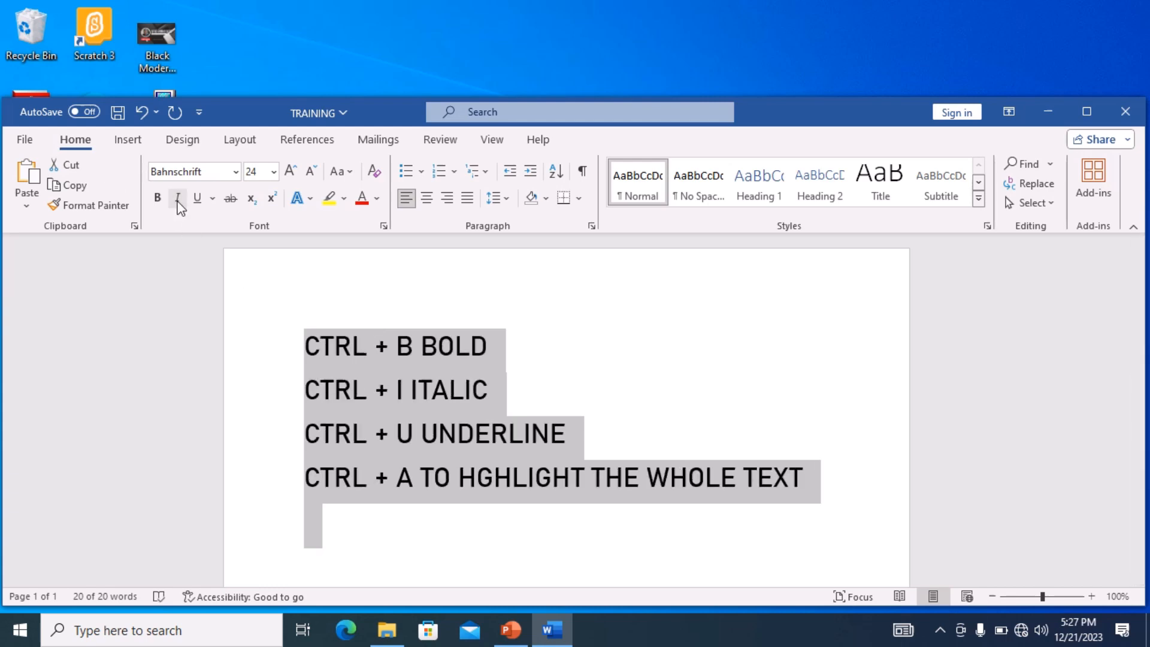
left_click(177, 199)
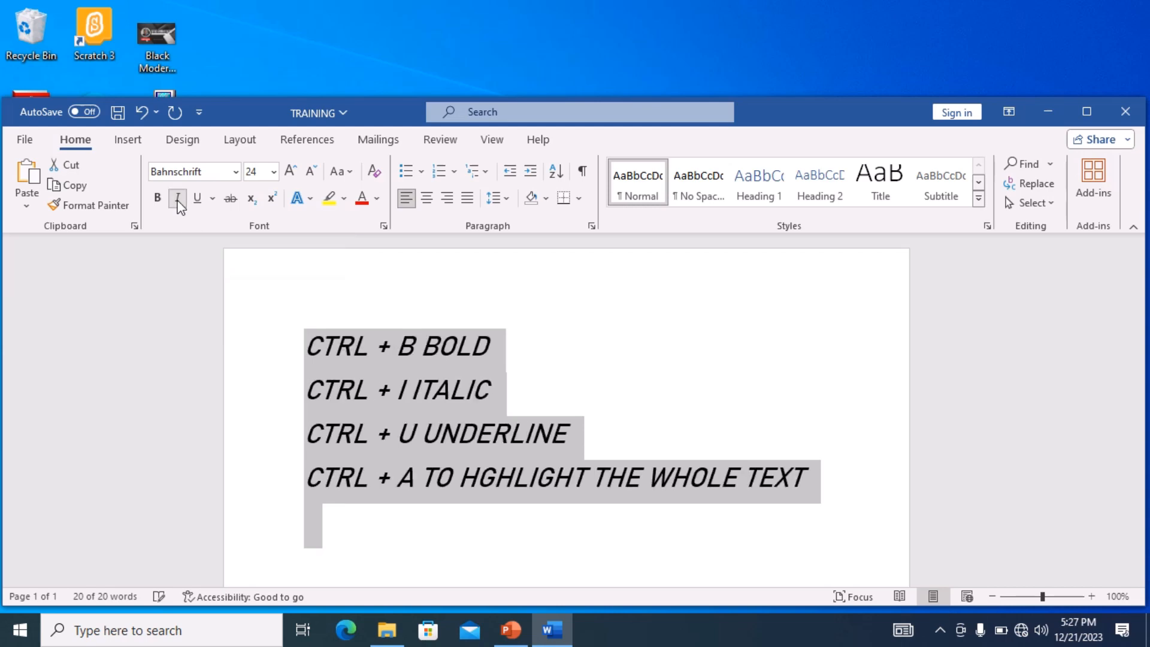
left_click(178, 199)
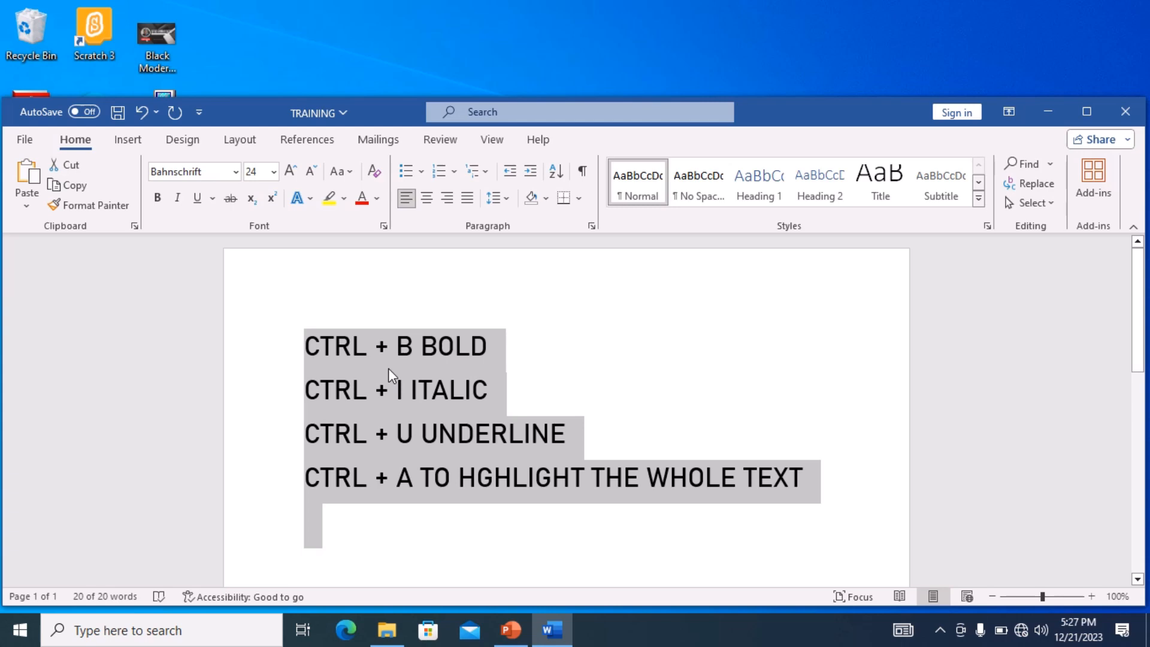
- Toggle underline on and off twice for all the selected text
key("ctrl+u")
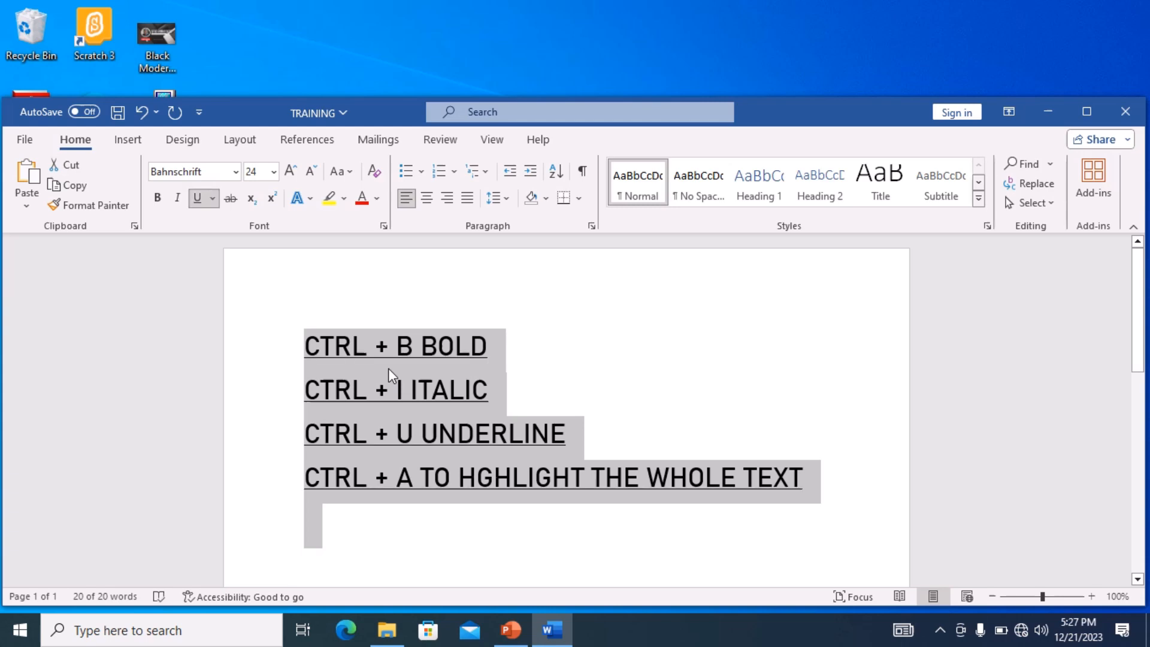
key("ctrl+u")
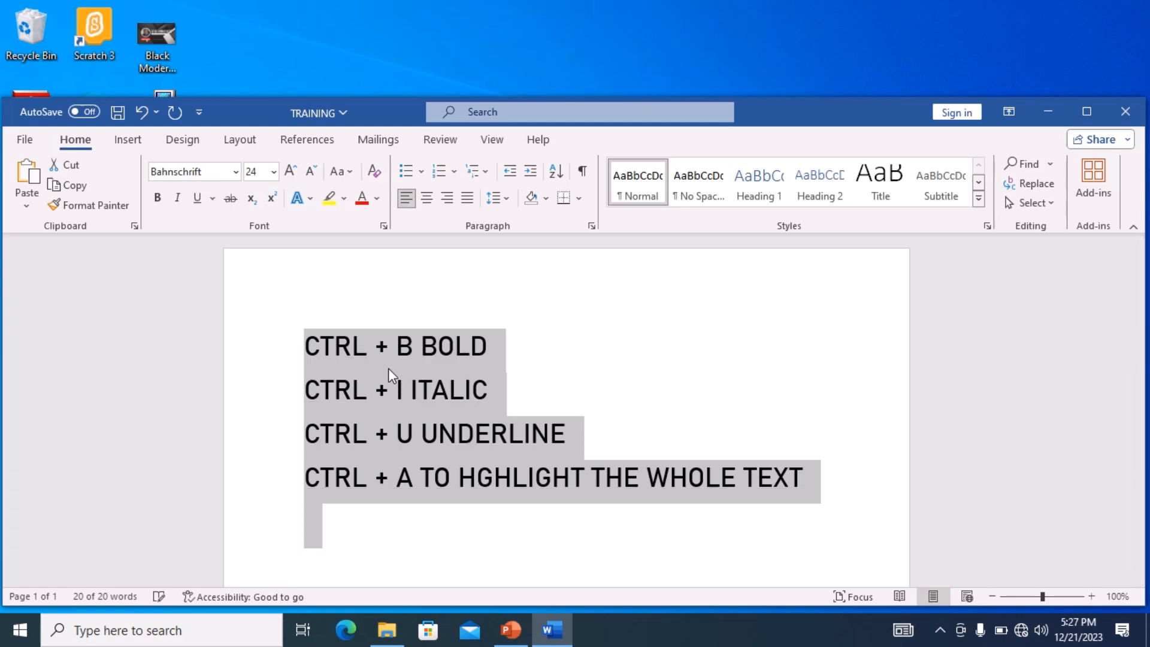
left_click(196, 200)
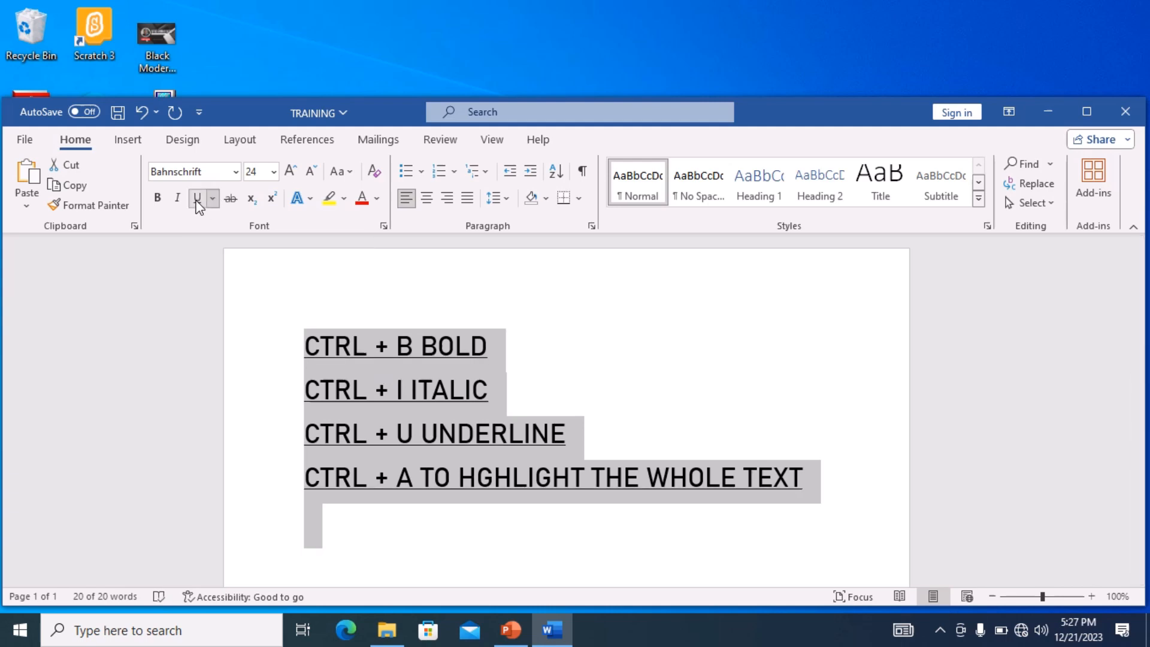
left_click(197, 199)
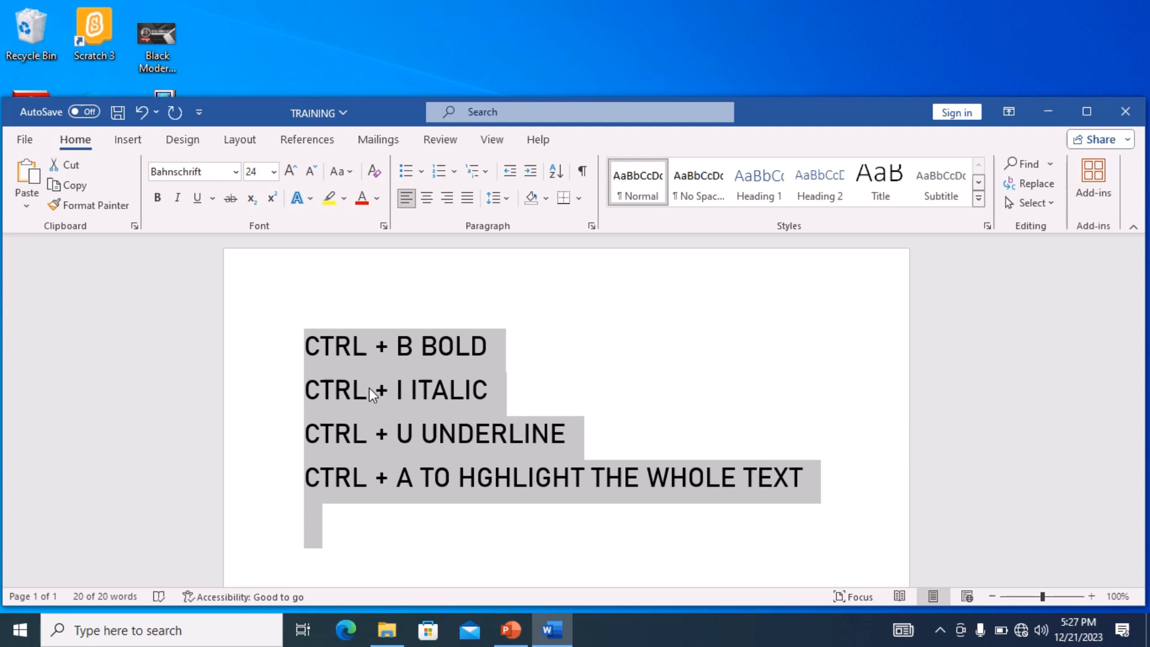
- Open the underline style options and close them without choosing a style
left_click(212, 199)
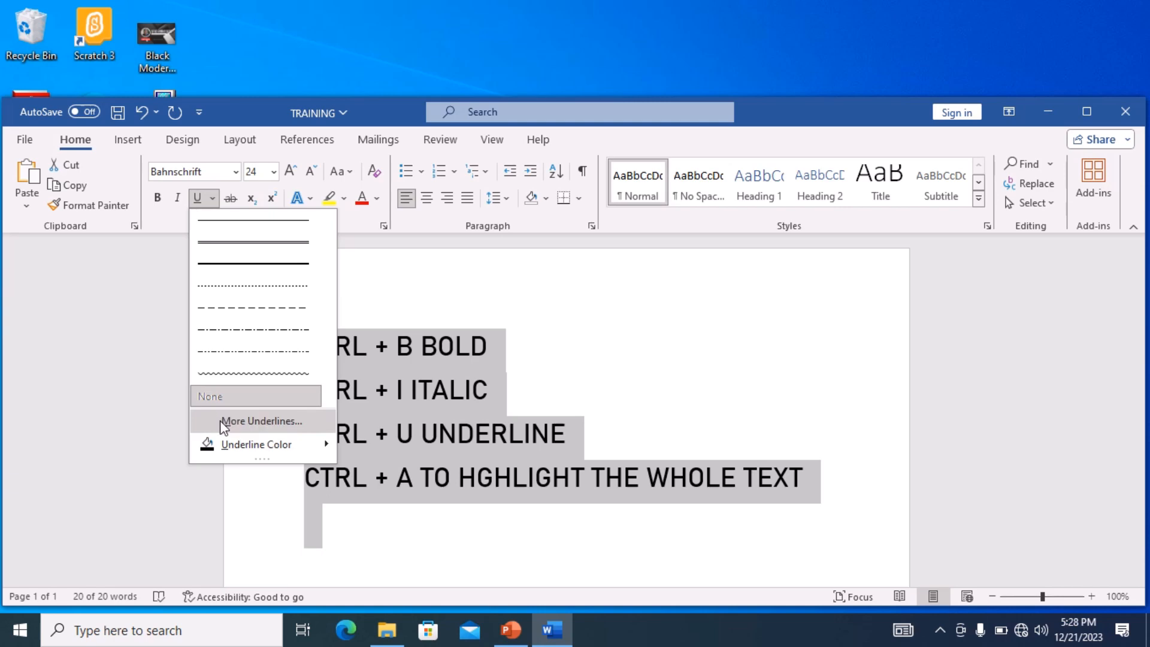
mouse_move(323, 445)
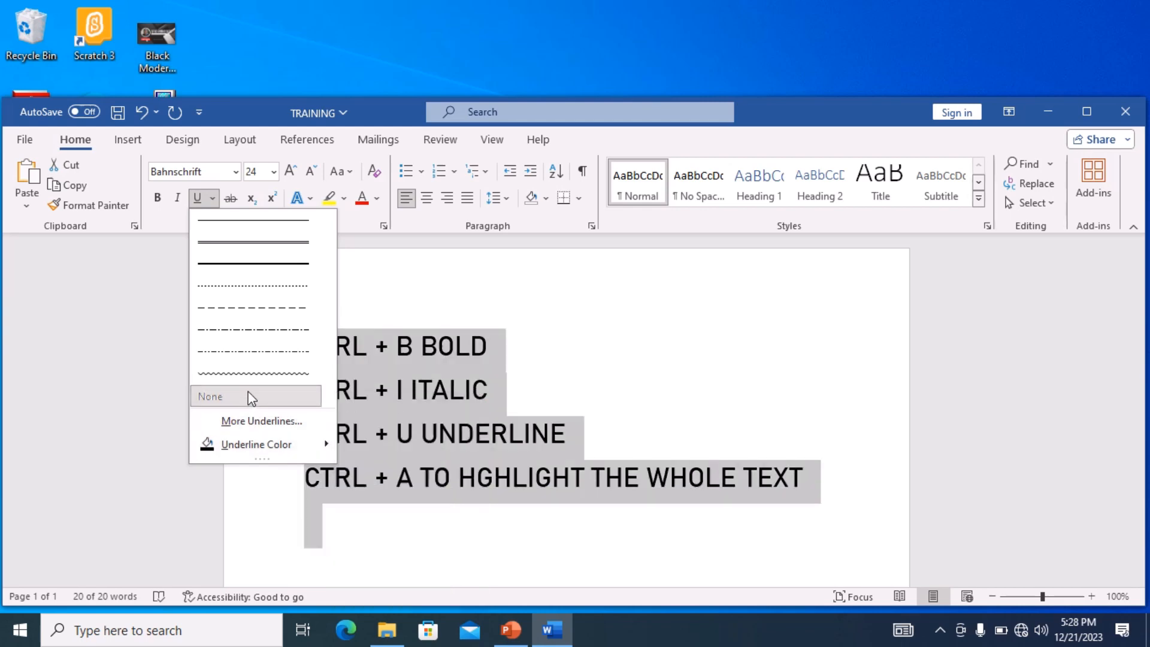
left_click(120, 389)
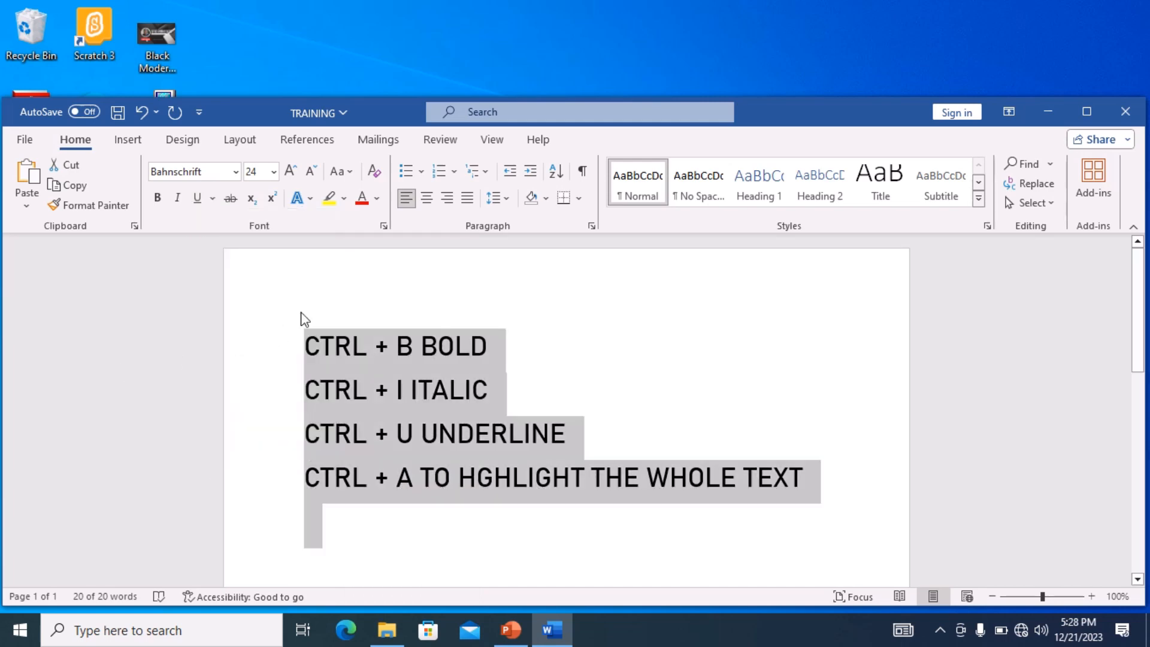
- Select the word CTRL on the first line and apply and then remove strikethrough
left_click(374, 296)
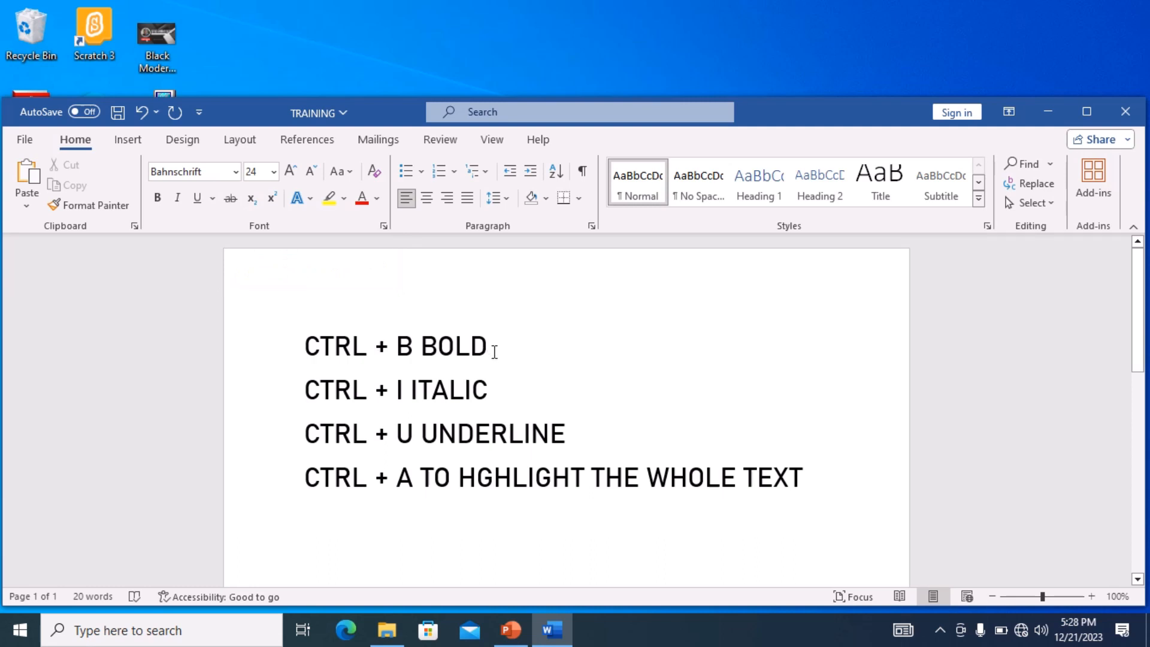
left_click_drag(374, 347, 305, 344)
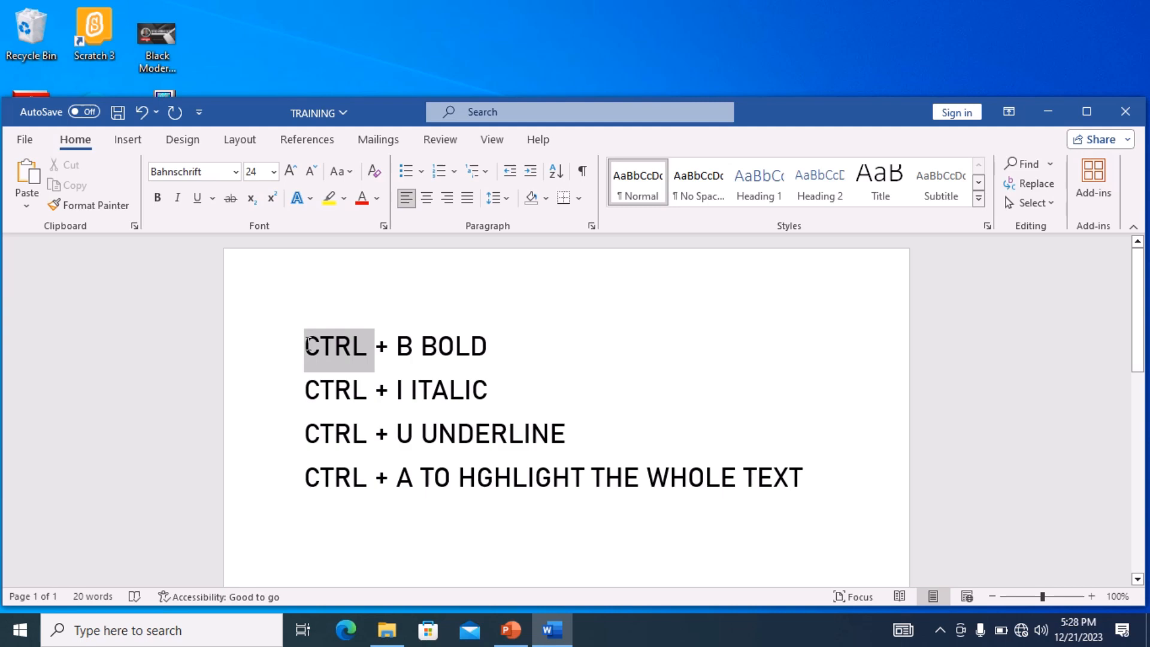
left_click(233, 202)
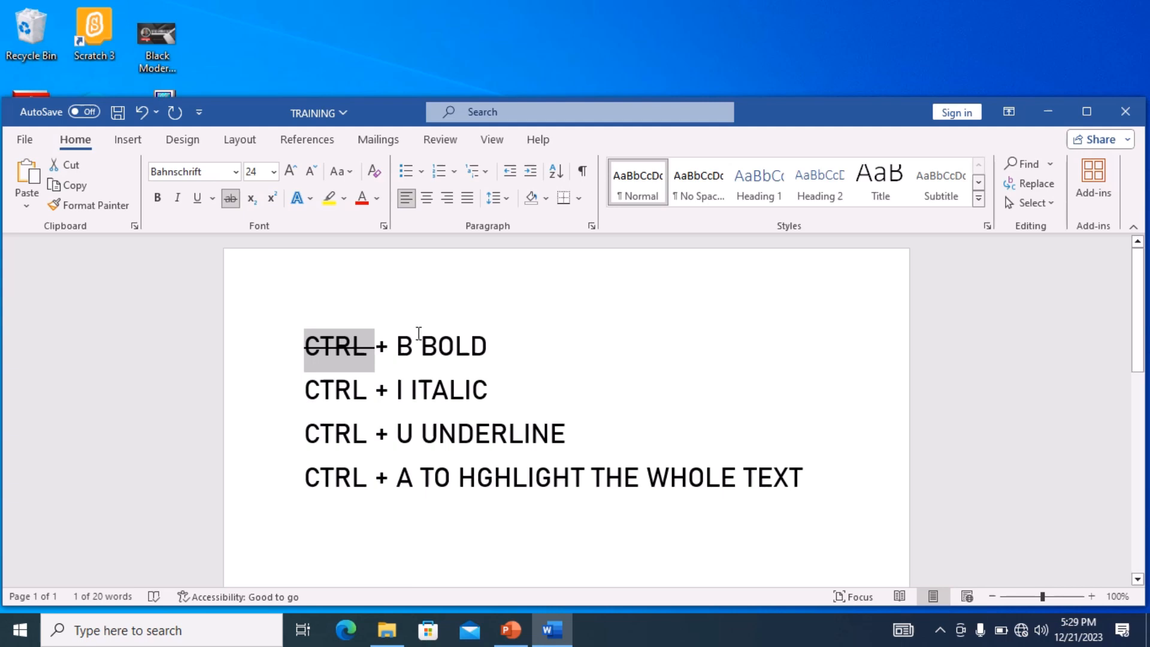
left_click(231, 199)
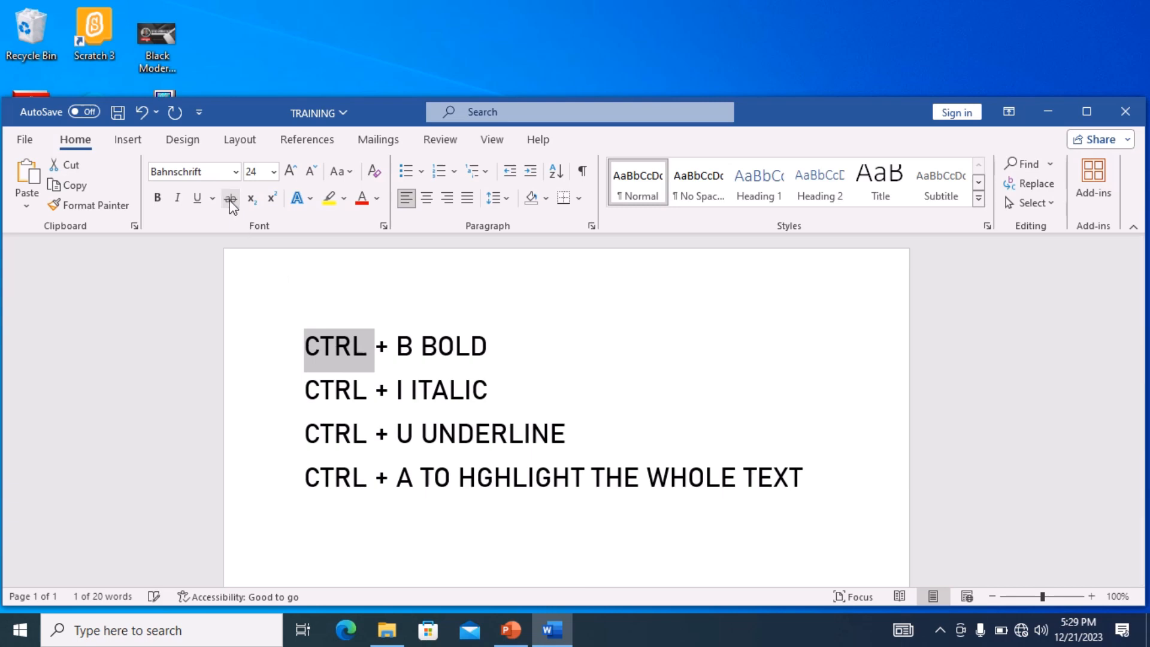
- Add the letter N at the end of the first line after BOLD
left_click(522, 352)
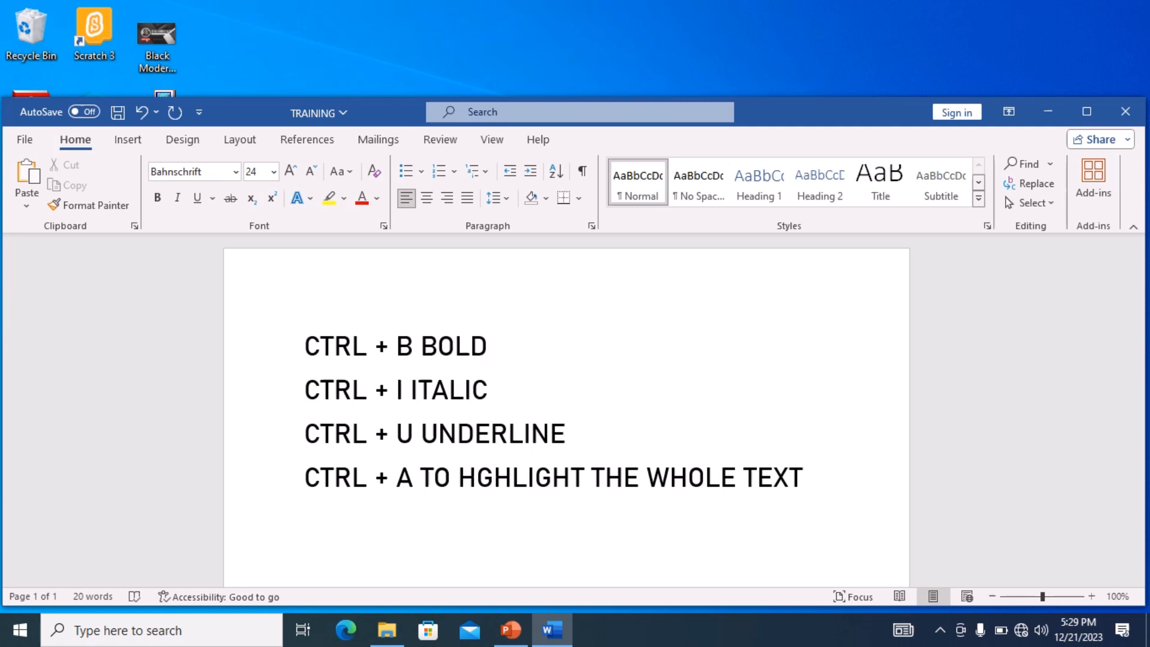
type("N")
- Open the Font dialog and close it without changes, twice
key("ctrl+d")
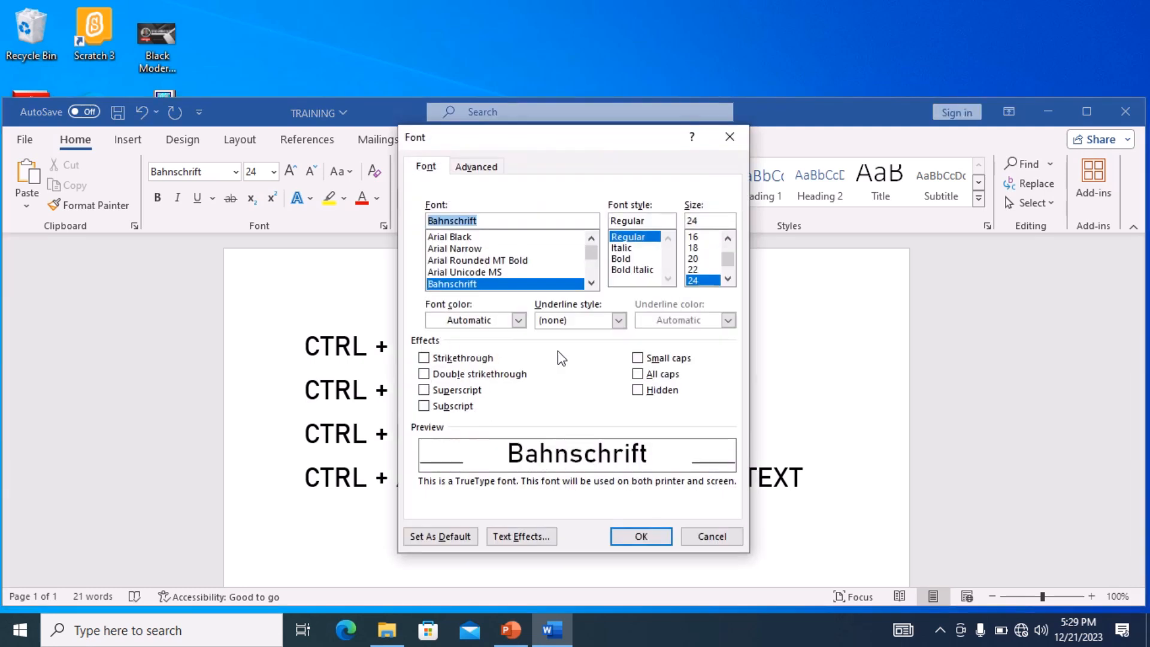
left_click(744, 142)
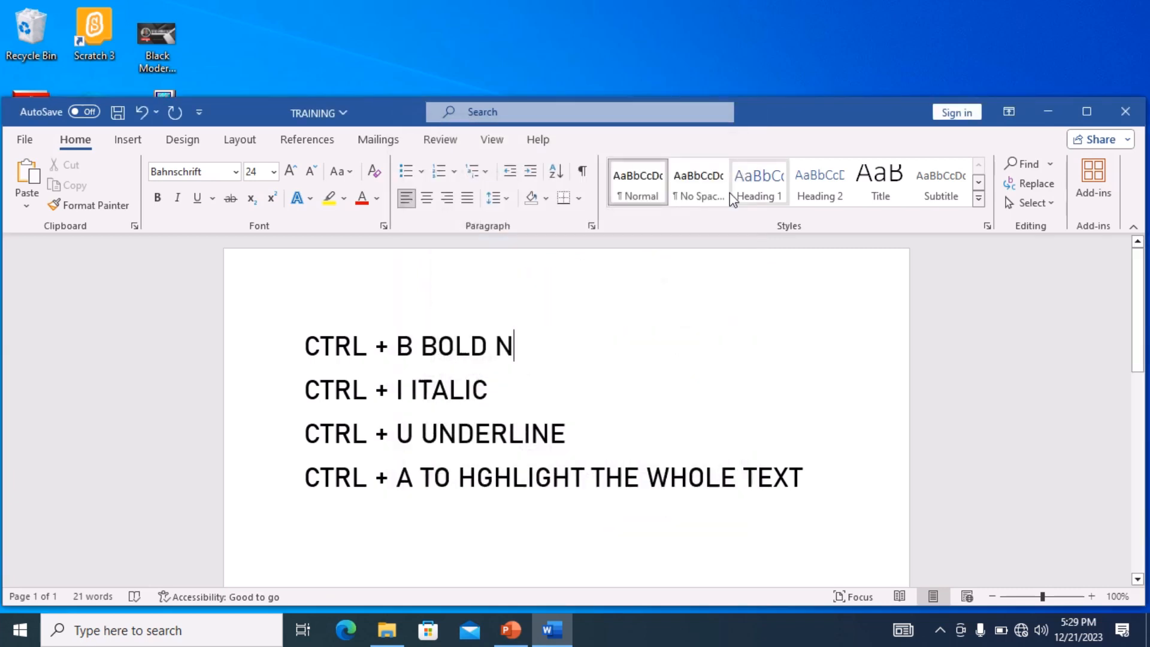
left_click(383, 226)
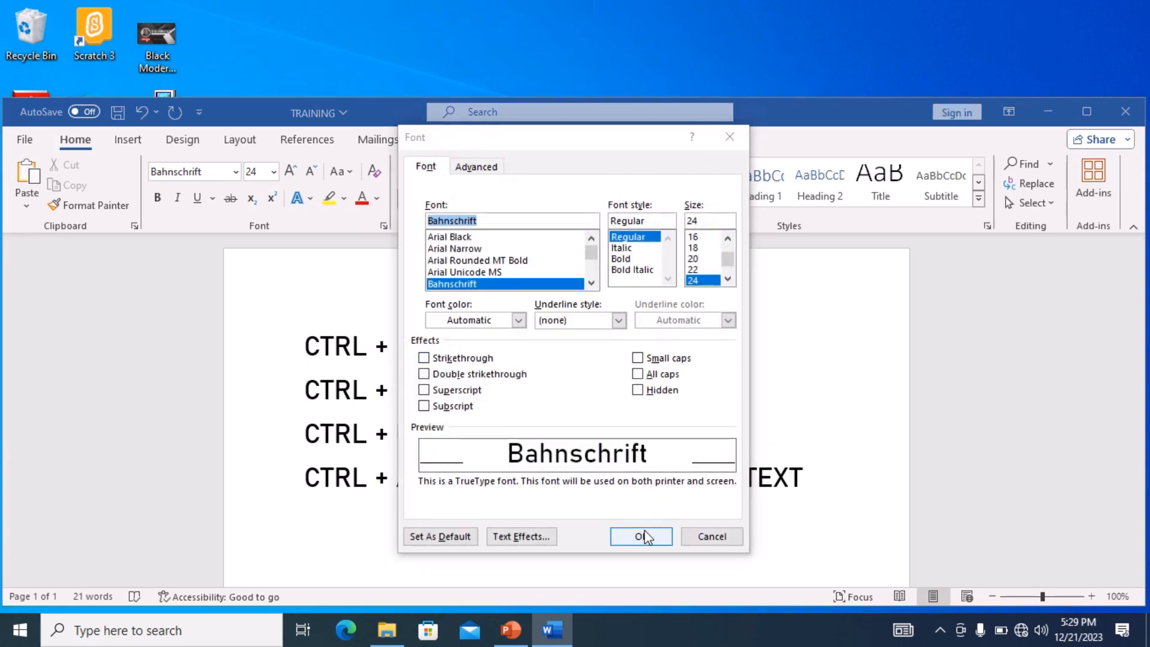
left_click(706, 535)
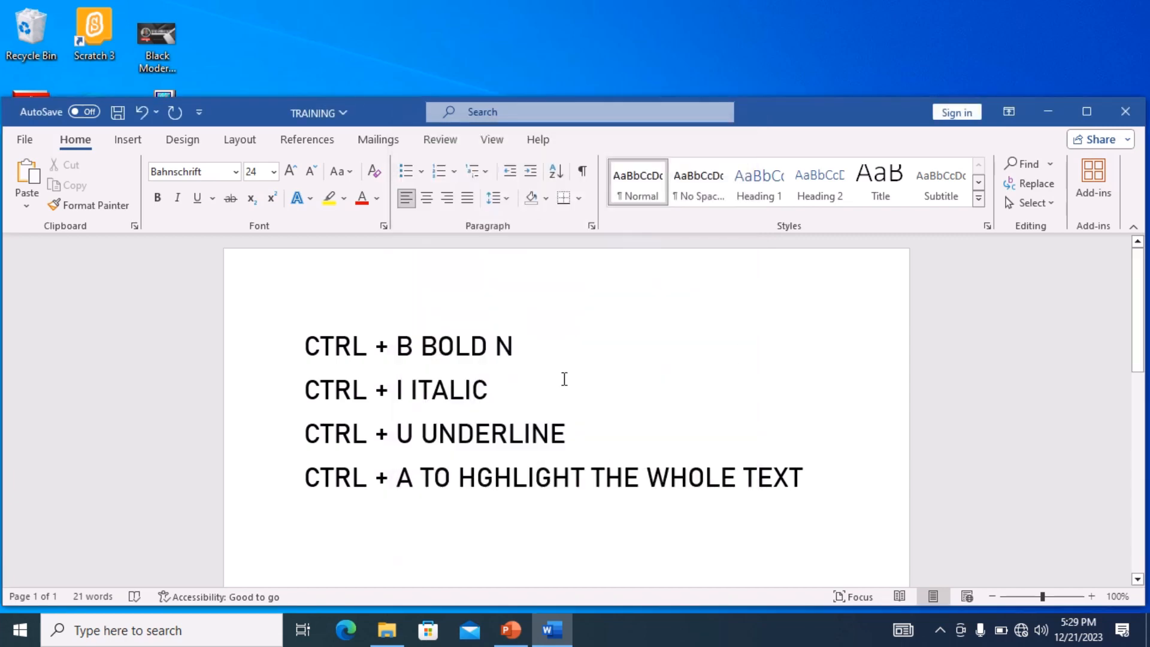
- Select the N on the first line and apply double strikethrough to it
double_click(518, 344)
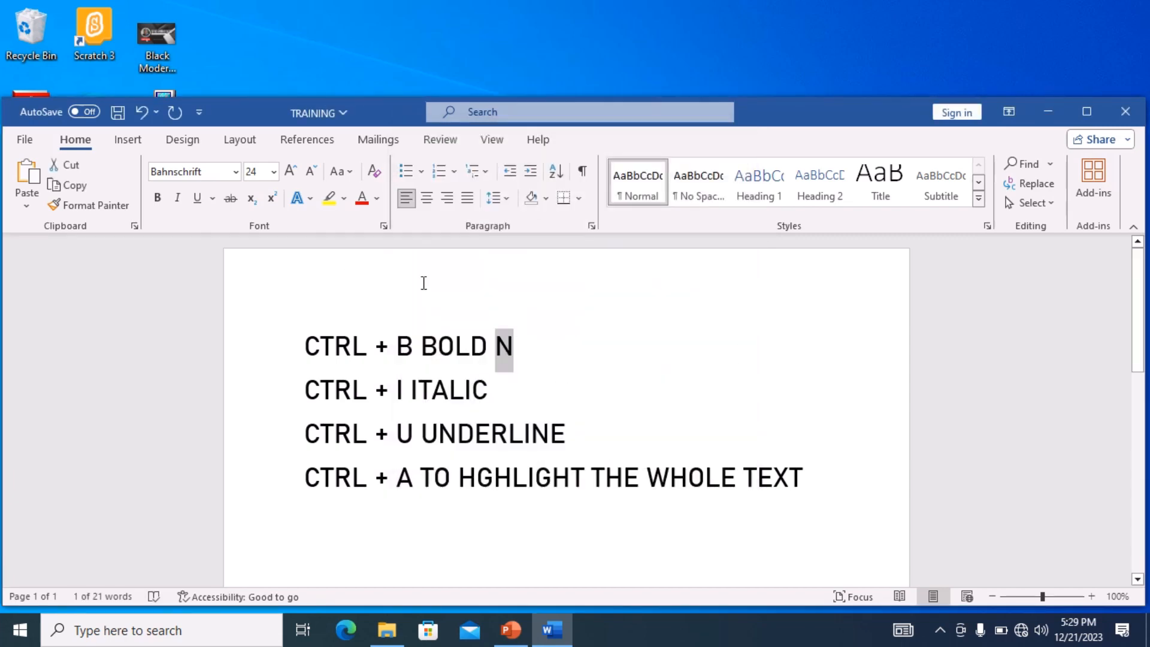
left_click(384, 226)
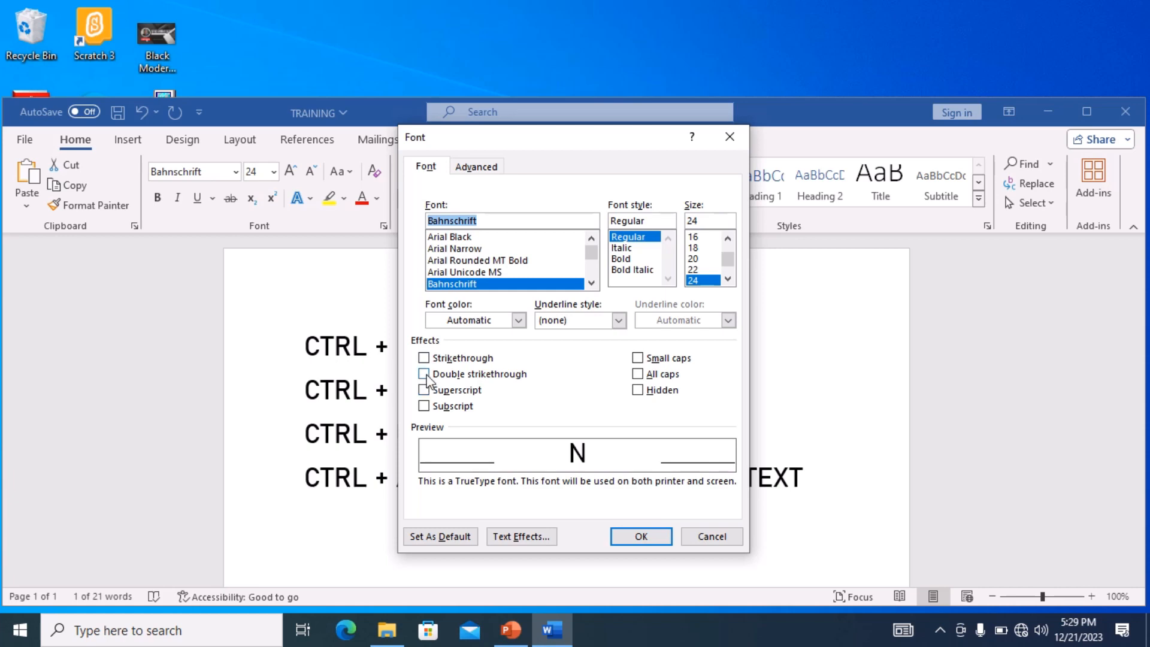
left_click(425, 376)
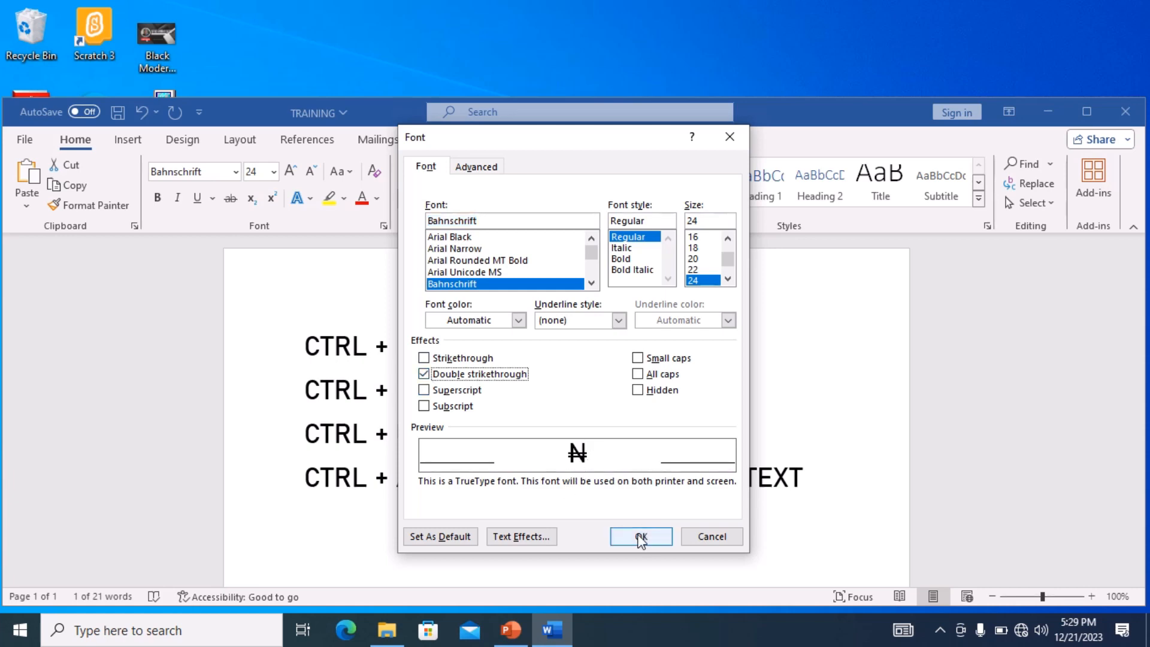
left_click(640, 537)
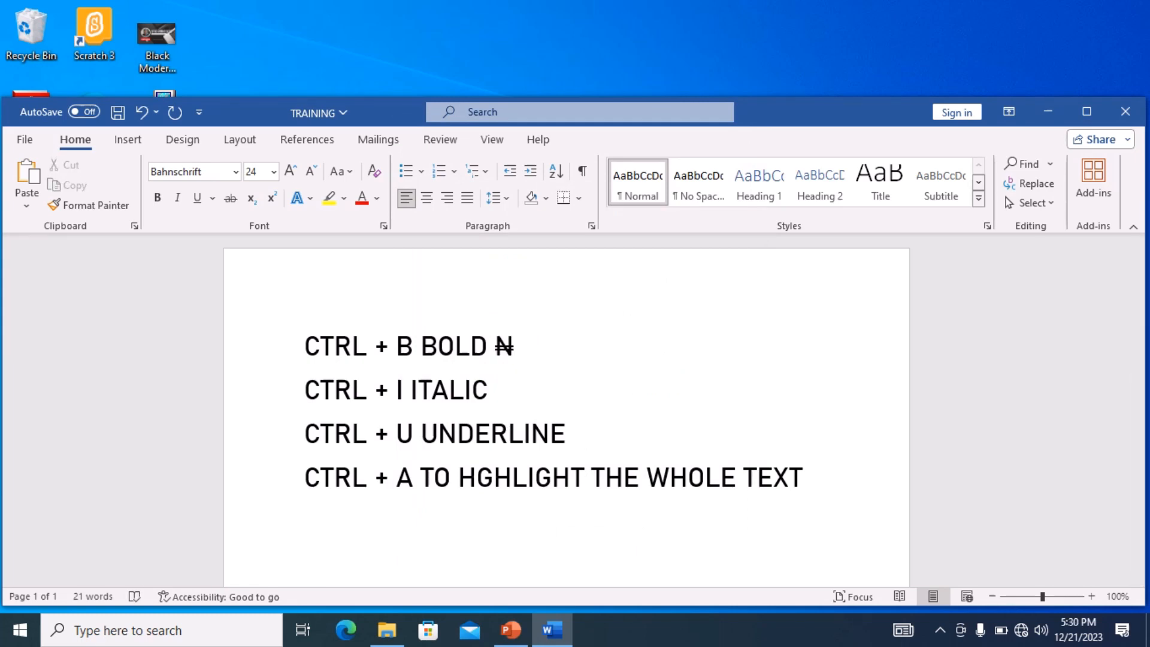
- Turn off double strikethrough at the cursor after the N and type HFHFFHF
type("H")
key("BackSpace")
left_click(384, 226)
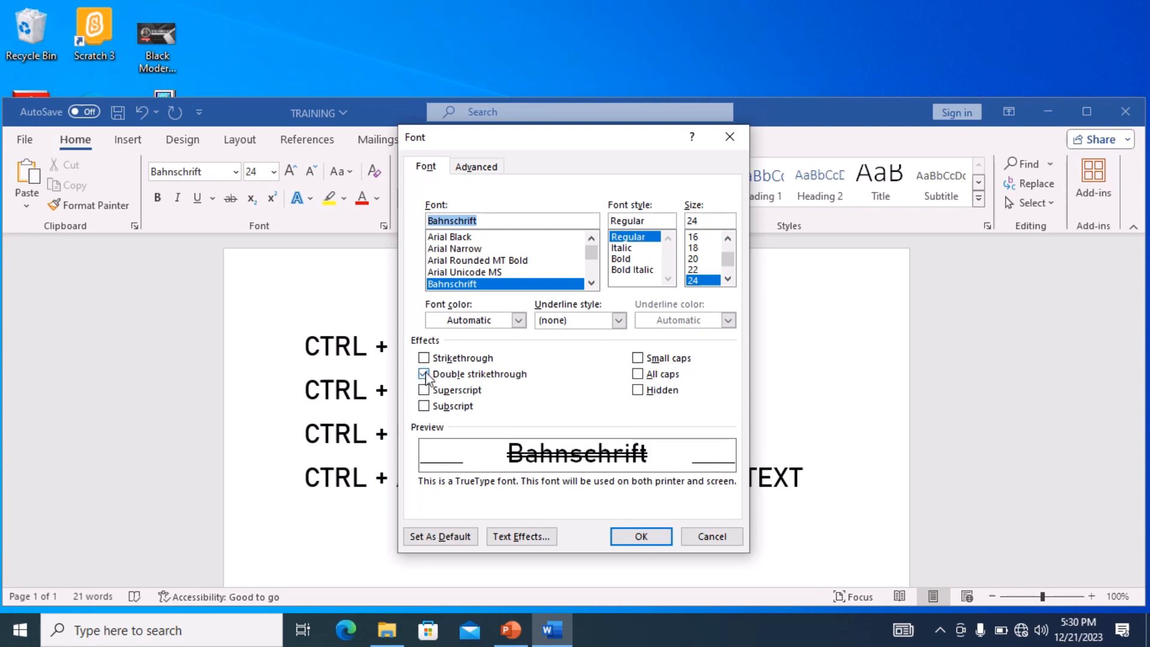
left_click(424, 374)
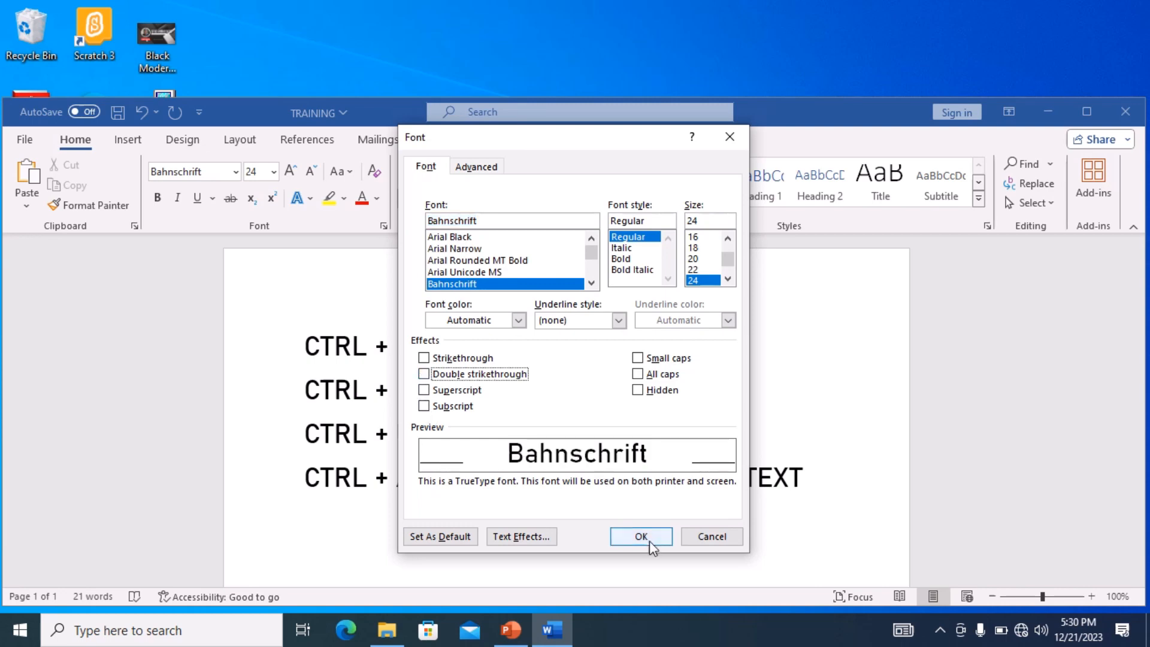
left_click(635, 539)
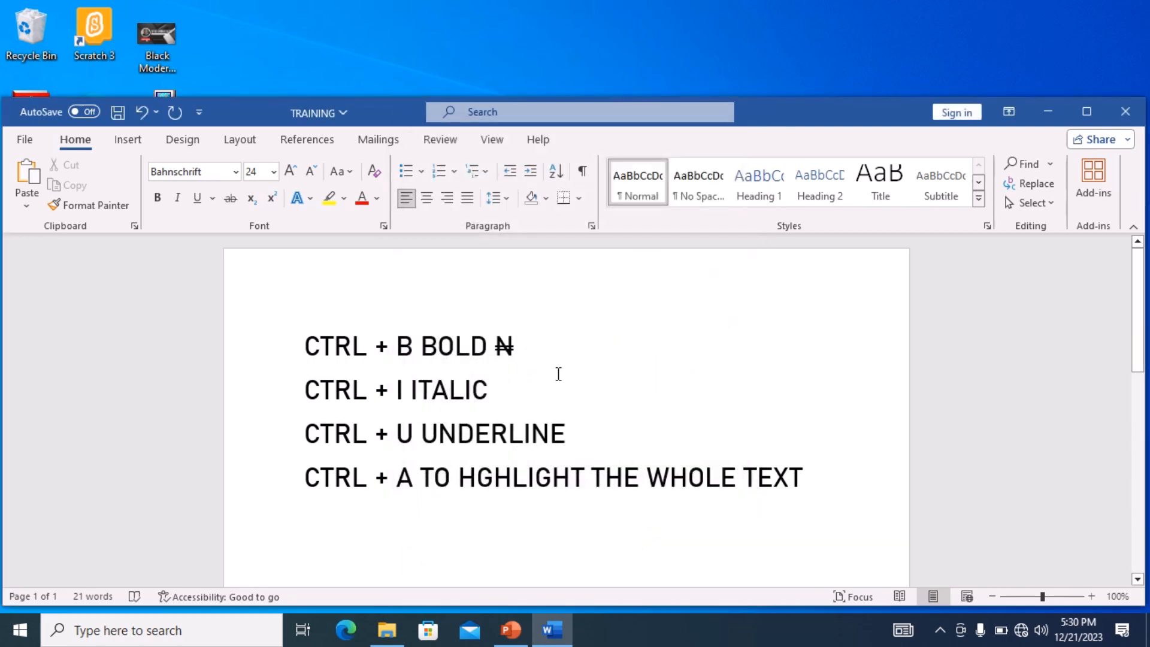
type("HFHFFHF")
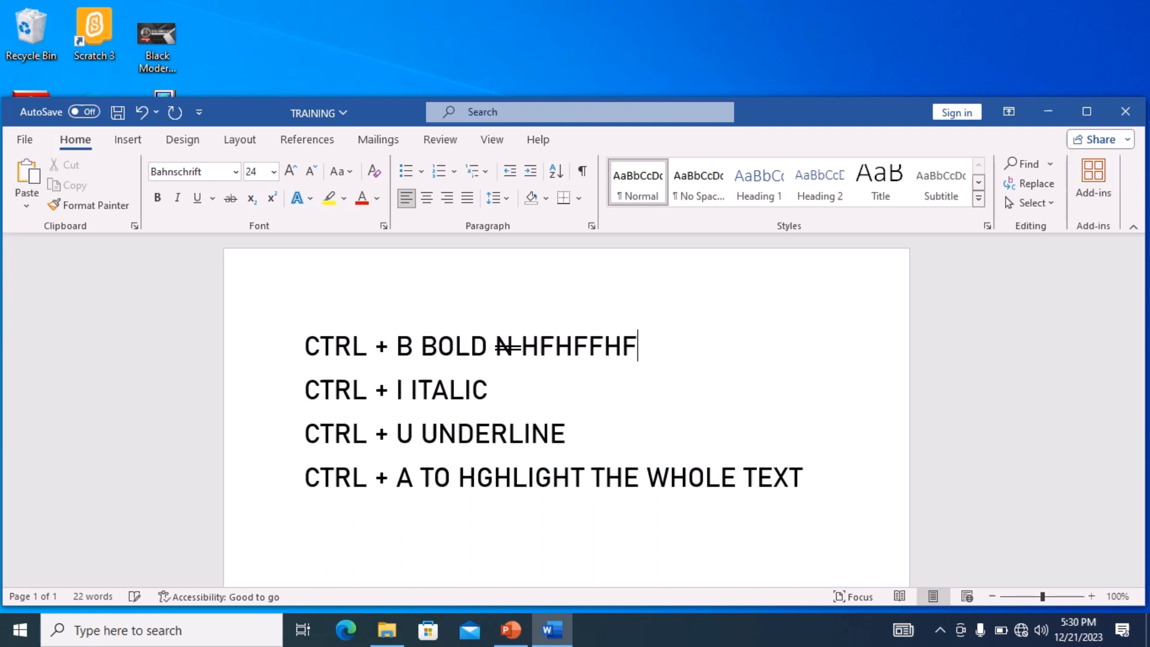
- Delete the space between the struck N and HFHFFHF on the first line
key("Left")
key("Left")
key("Left")
key("Left")
key("Left")
key("Left")
key("BackSpace")
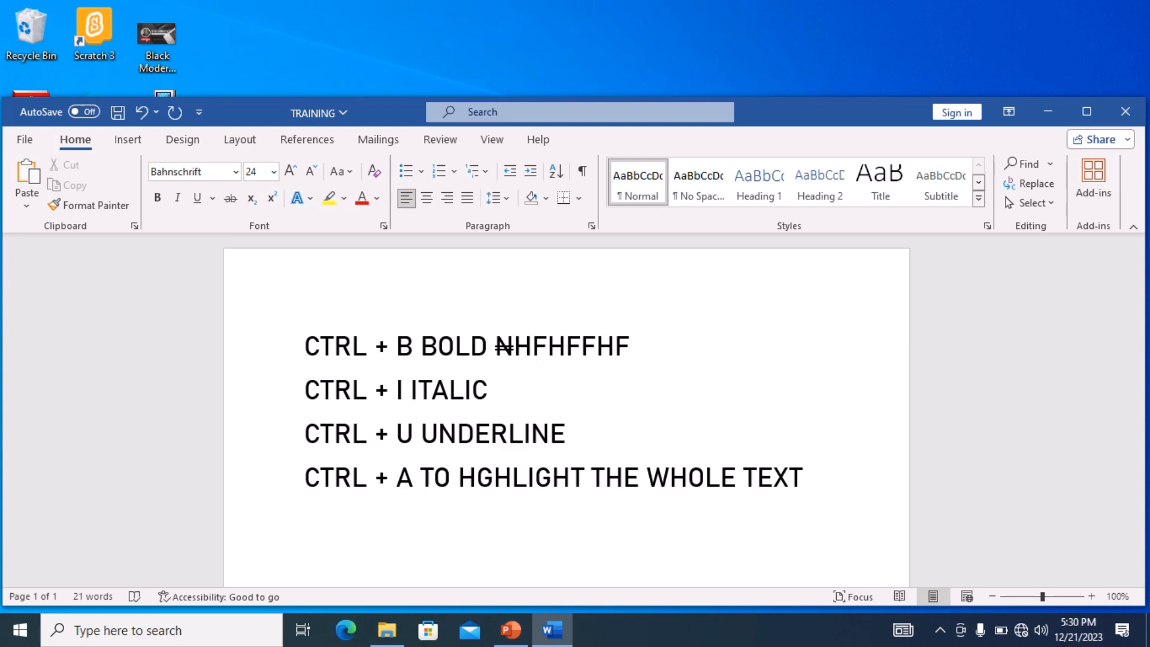
- Remove double strikethrough from the first-line text in the Font dialog, then undo it
left_click(384, 226)
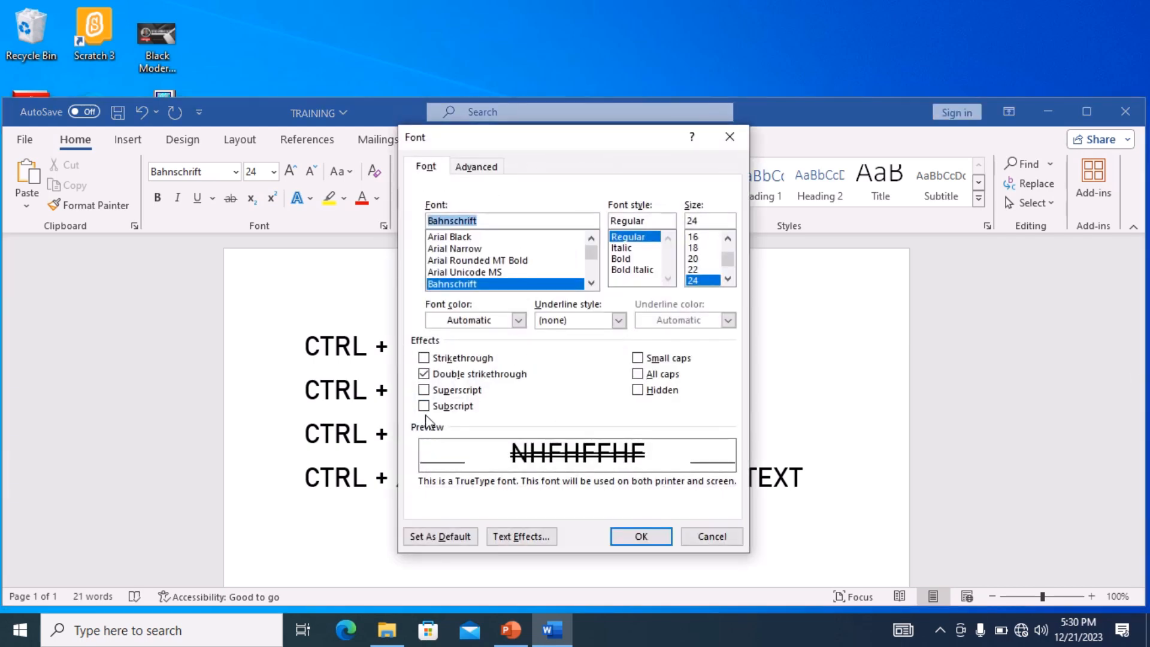
left_click(424, 373)
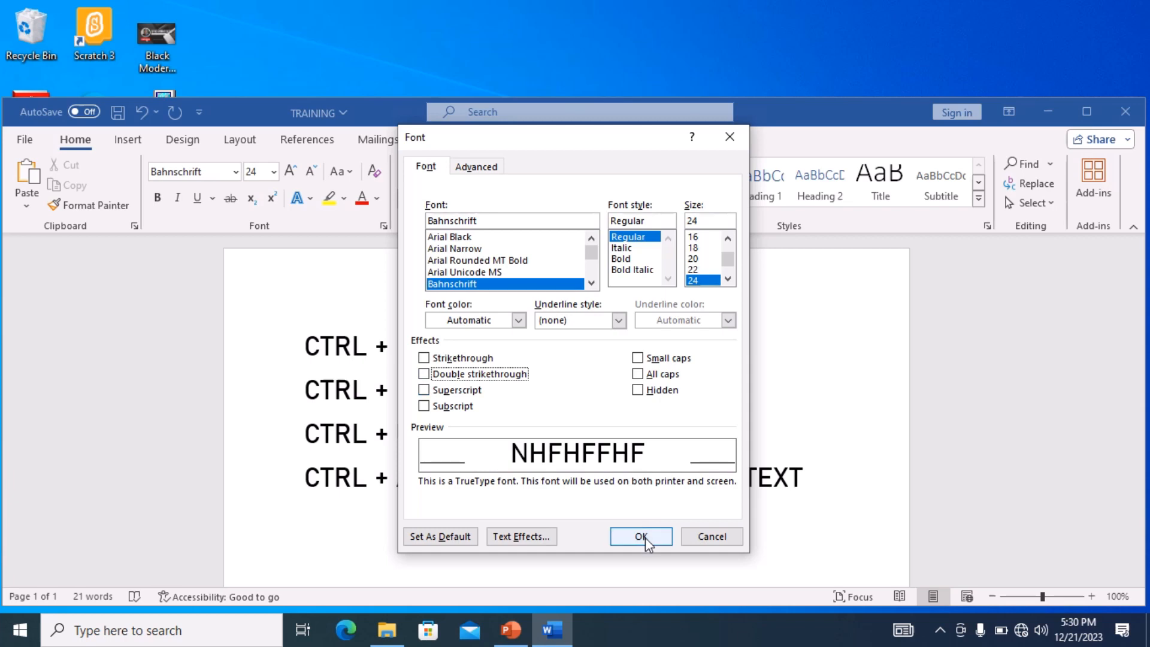
left_click(641, 536)
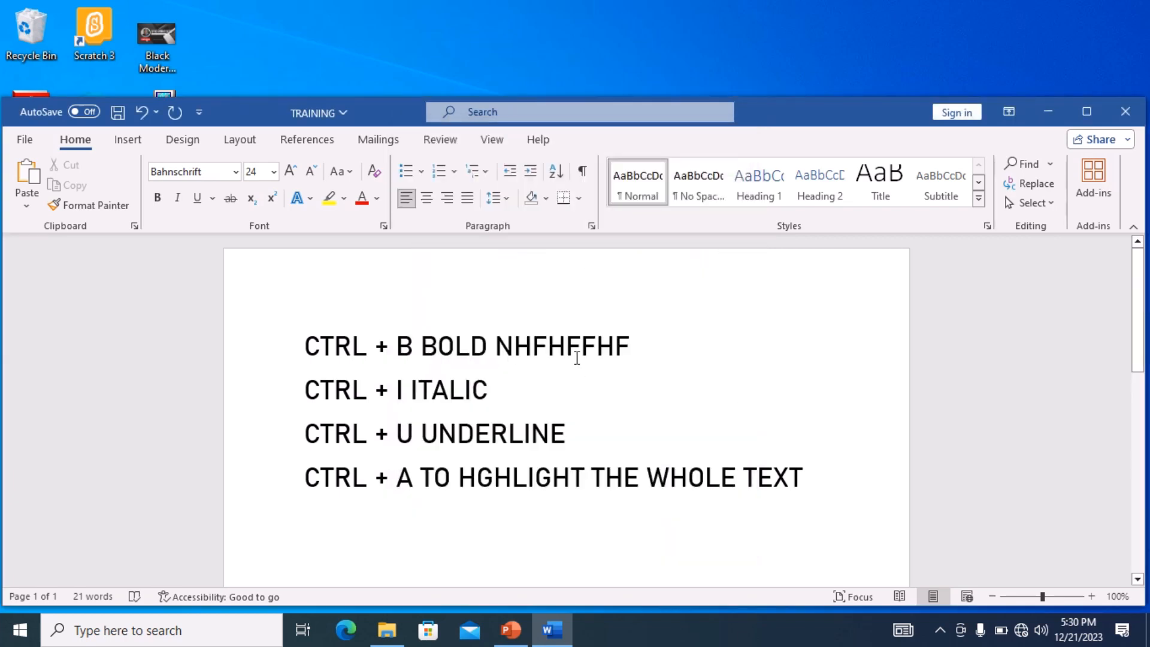
key("ctrl+z")
key("BackSpace")
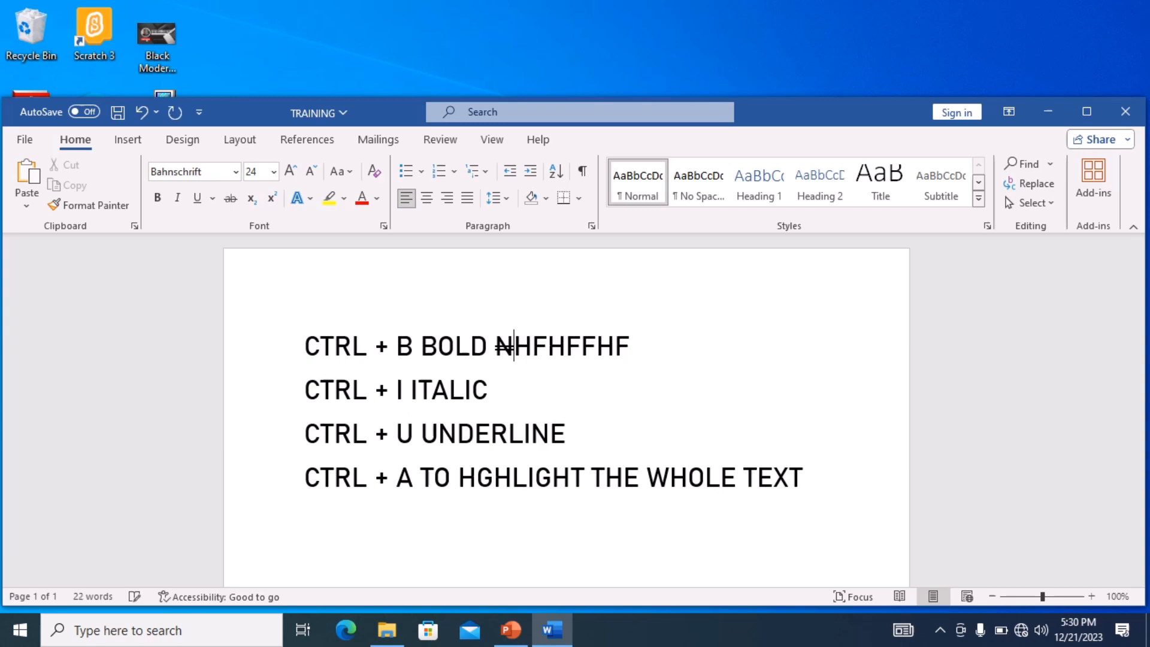
- Turn off double strikethrough after the N in the Font dialog, then undo the change
left_click(383, 226)
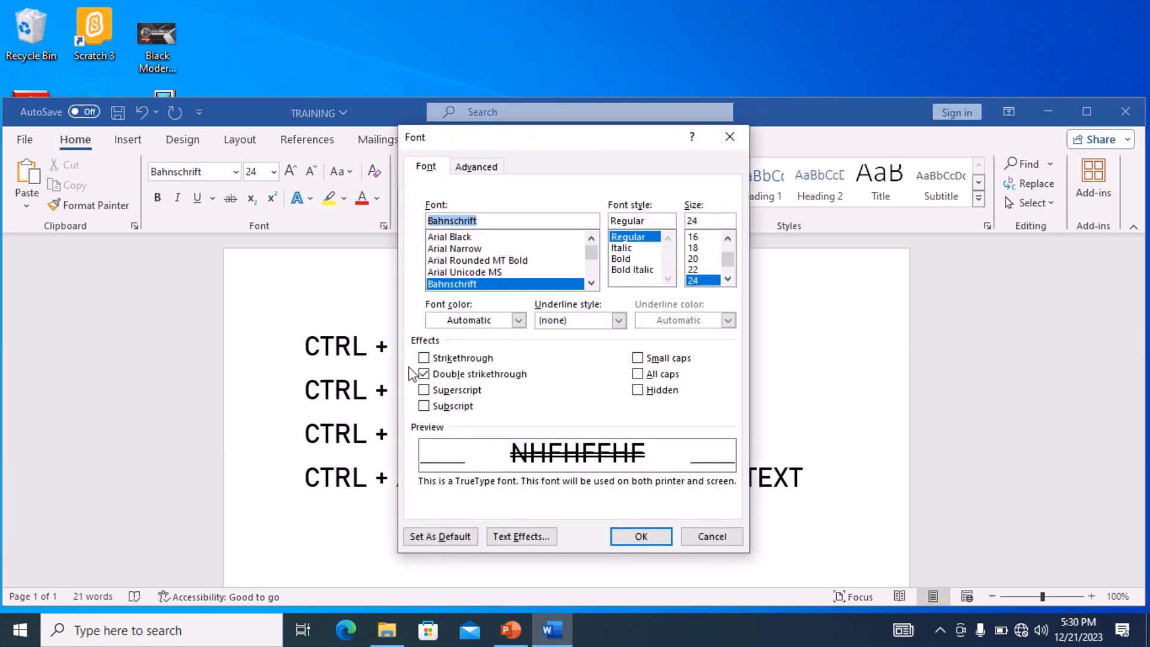
left_click(424, 374)
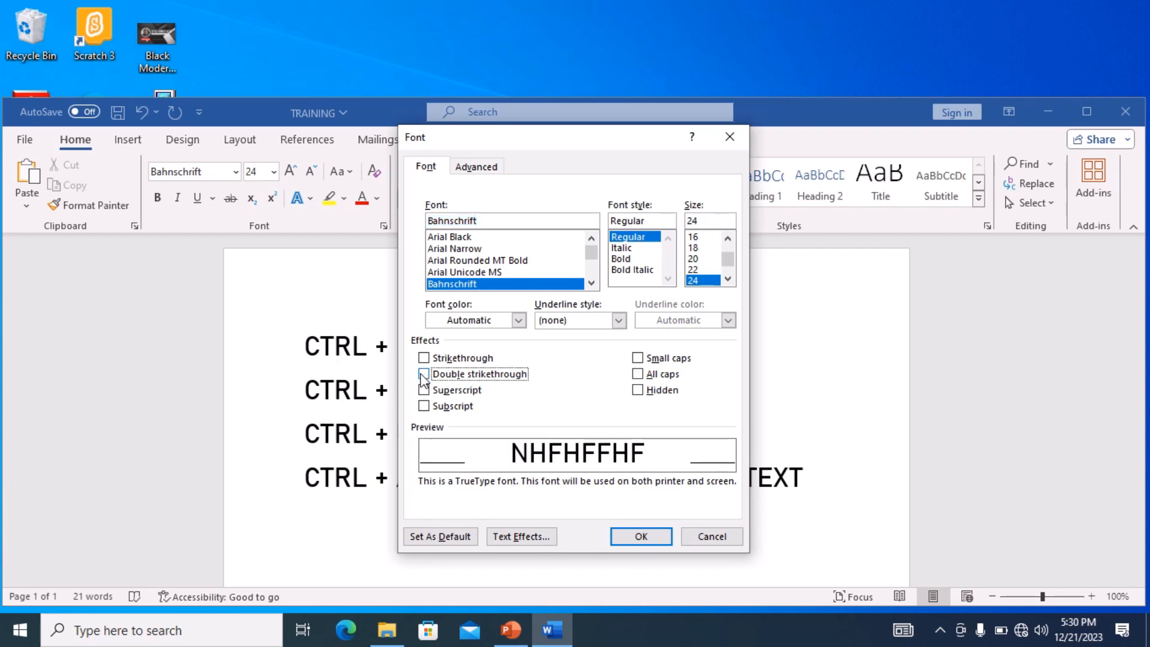
left_click(632, 537)
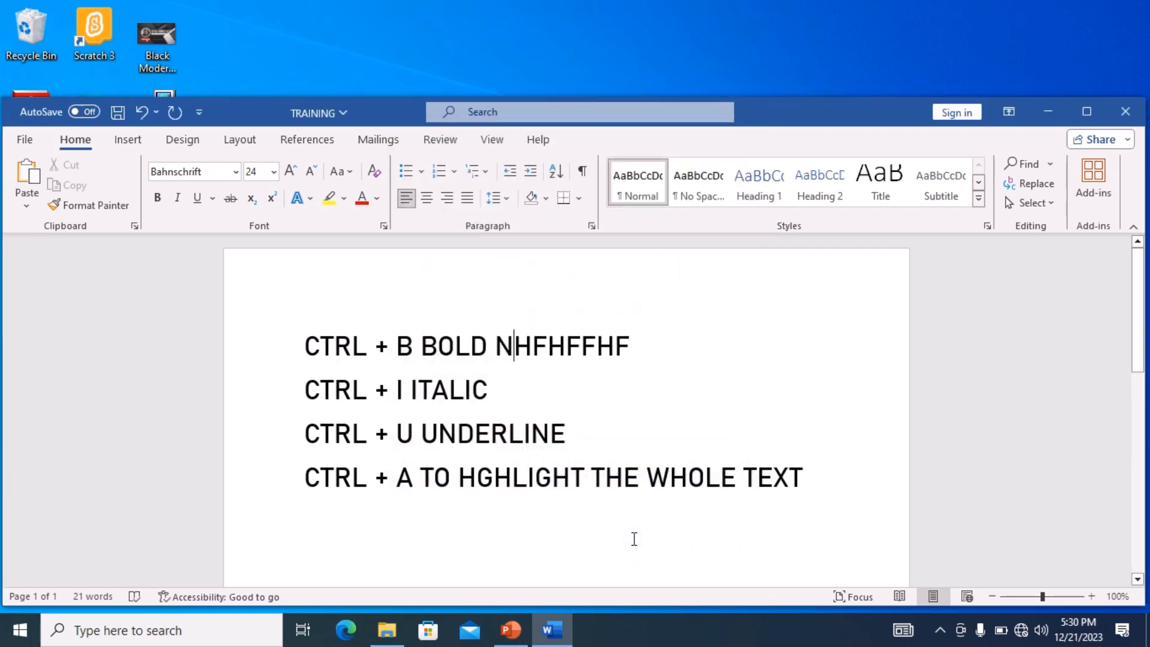
key("ctrl+z")
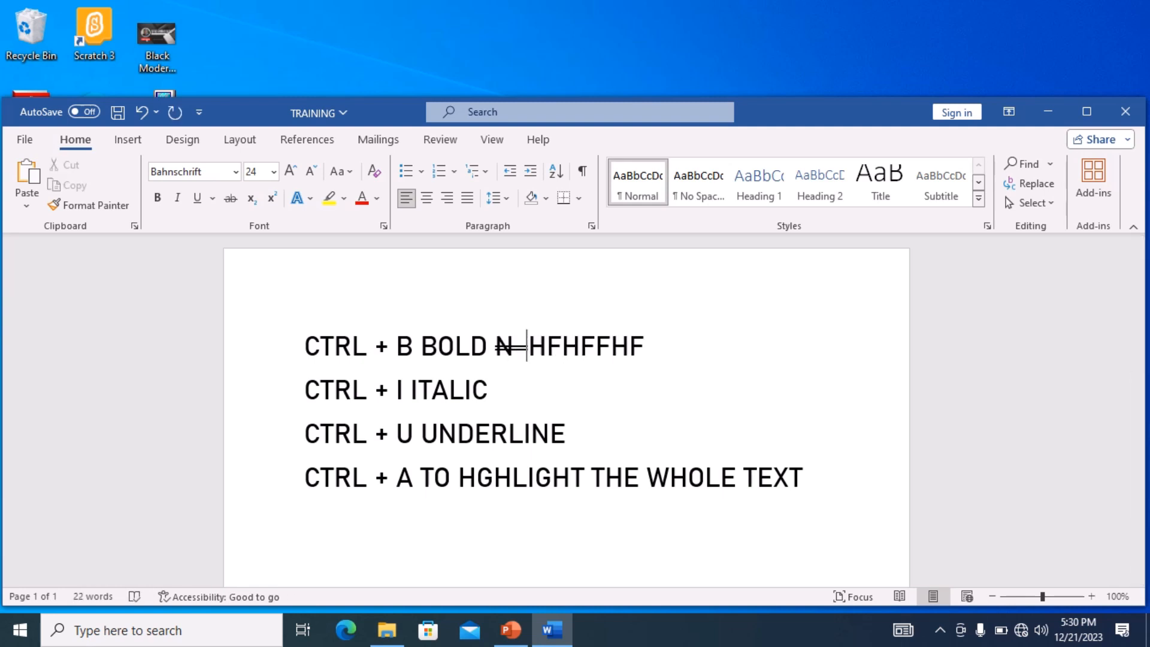
- Select HFHFFHF and toggle double strikethrough on and off in the Font dialog before confirming
key("BackSpace")
key("Right")
key("Right")
key("Right")
key("Right")
key("Right")
key("Right")
key("Right")
key("shift+Left")
key("shift+Left")
key("shift+Left")
key("shift+Left")
key("shift+Left")
key("shift+Left")
key("shift+Left")
key("shift+Left")
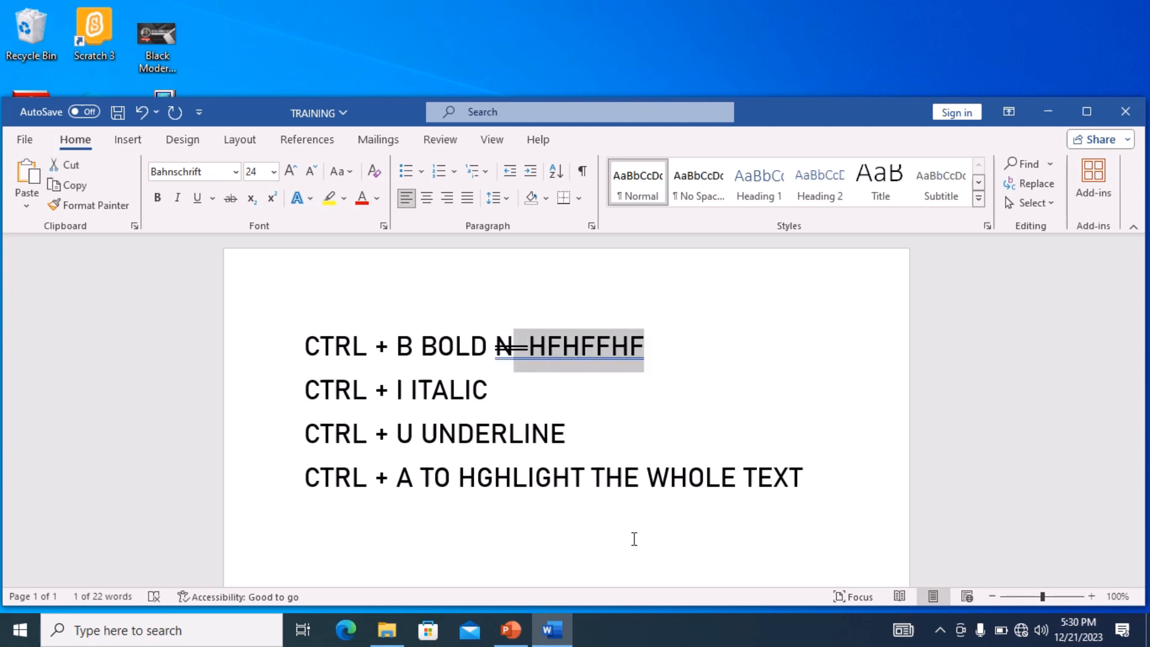
left_click(384, 226)
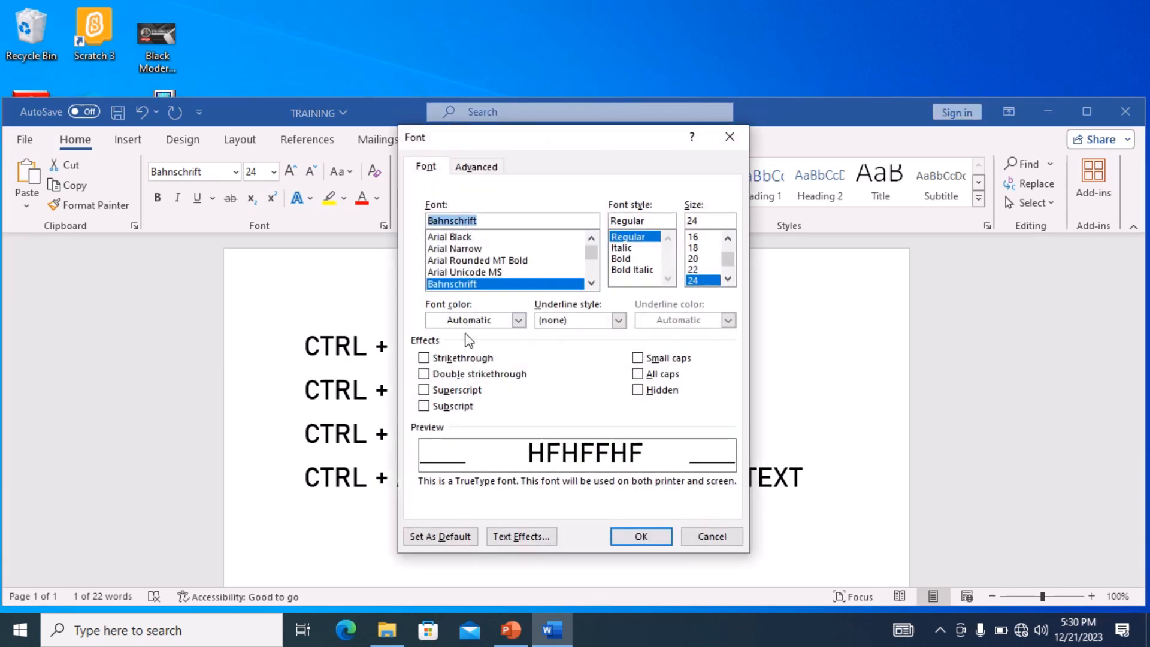
left_click(424, 374)
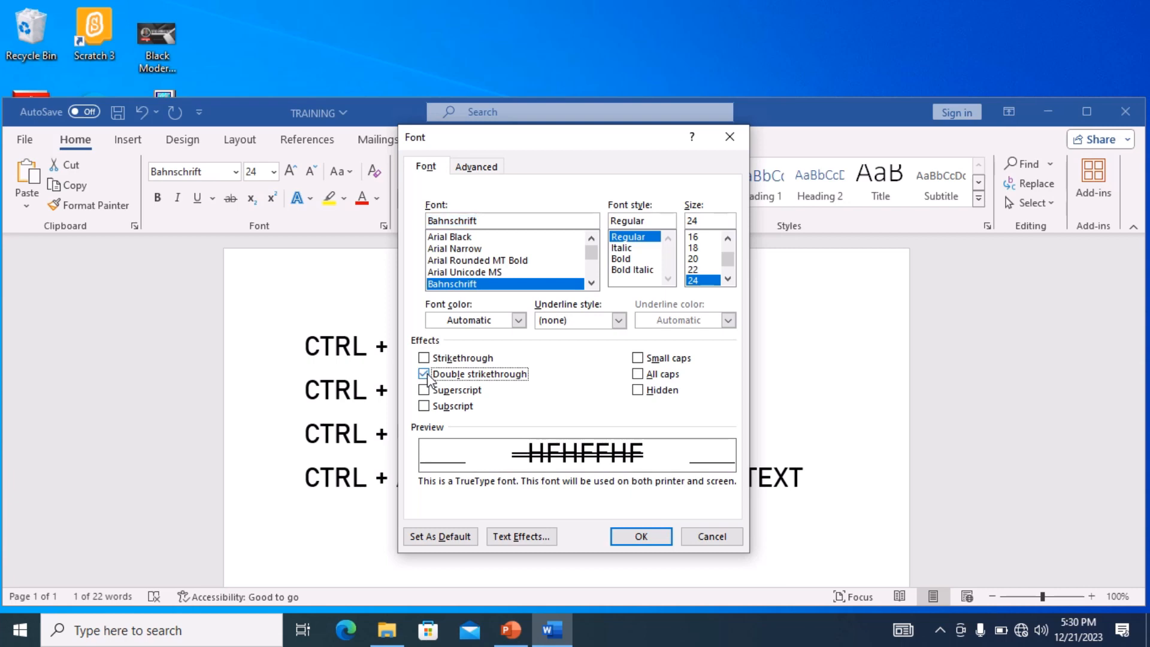
left_click(424, 374)
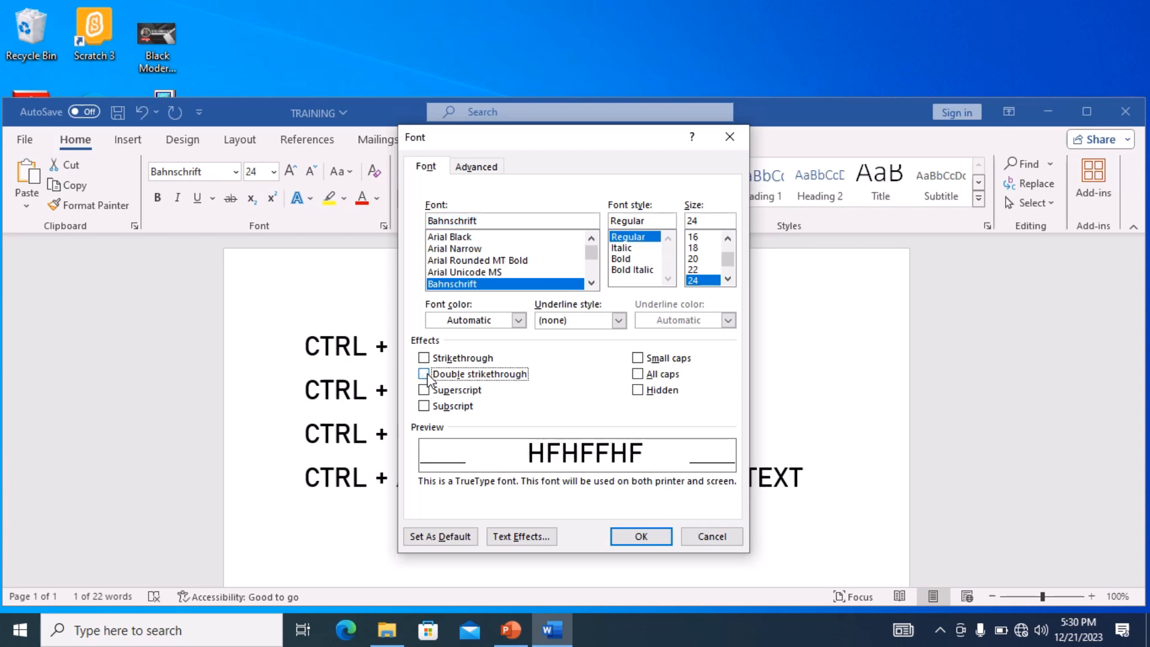
left_click(644, 535)
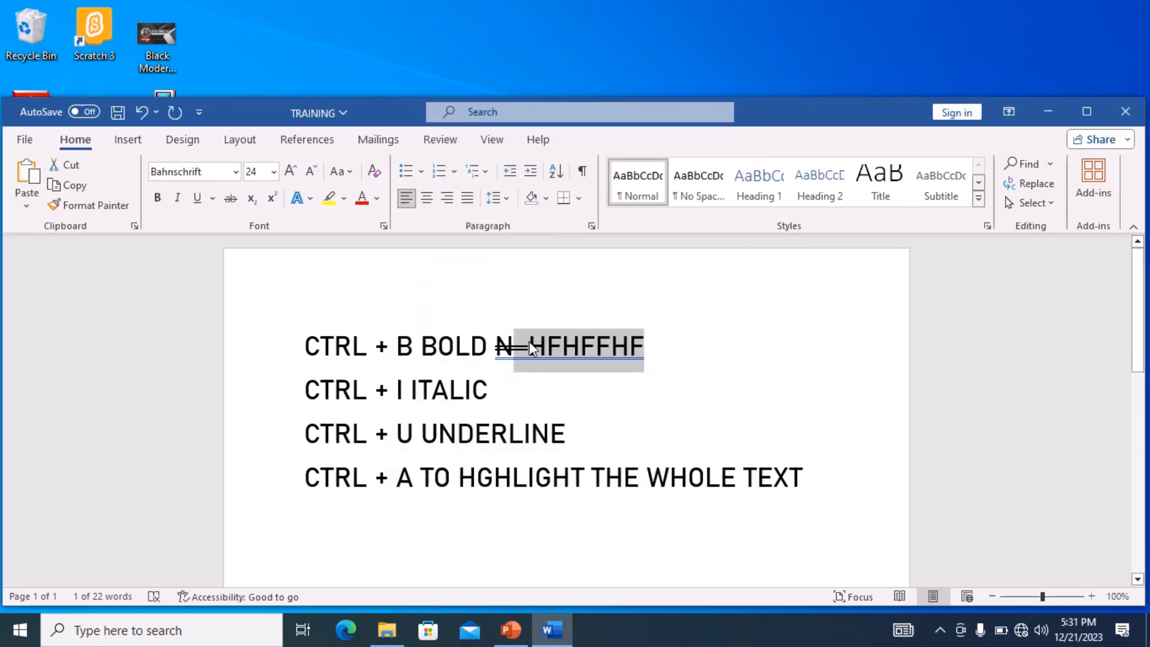
- Select the space after the N and remove its double strikethrough in the Font dialog
left_click(530, 345)
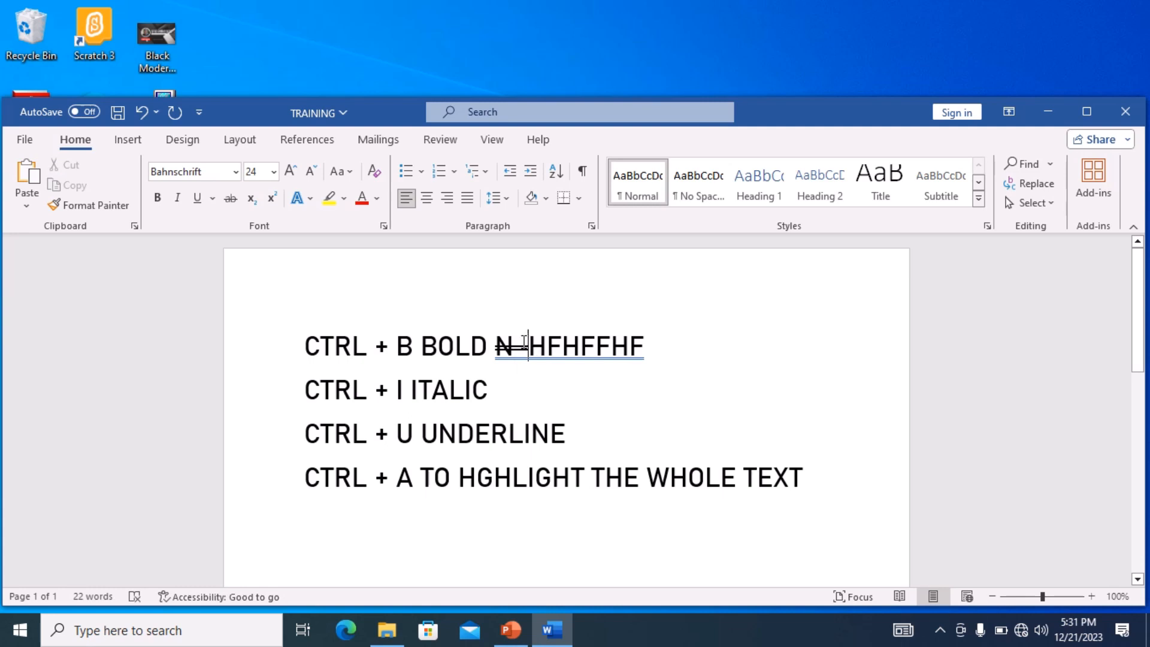
left_click(514, 346)
key("shift+Right")
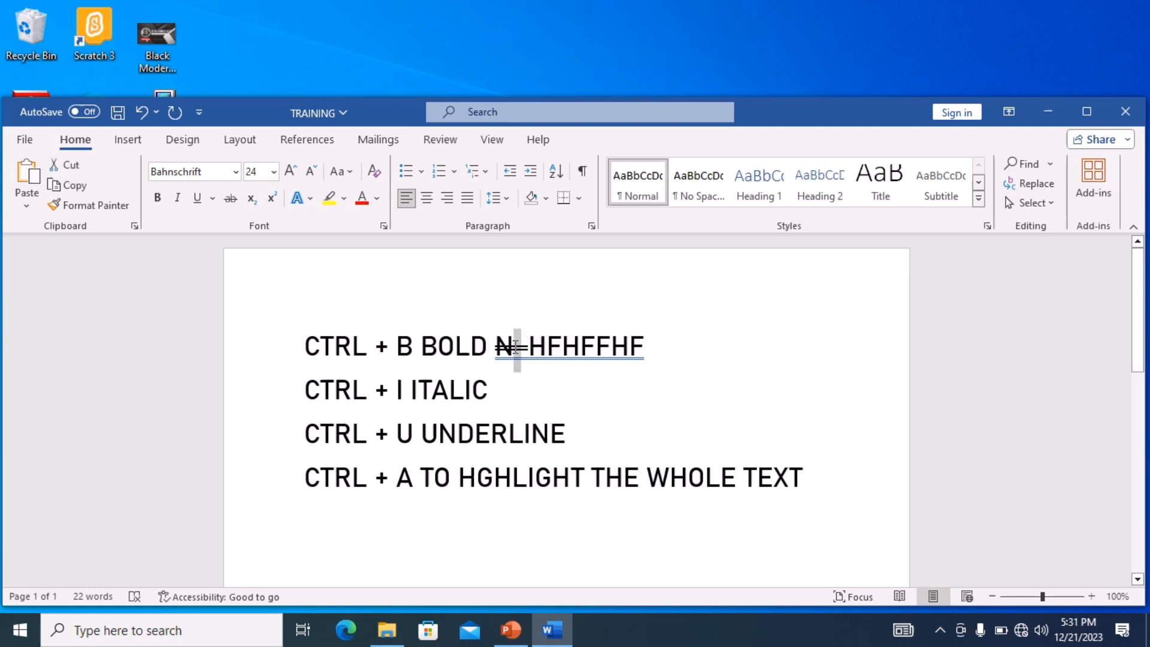
key("shift+Right")
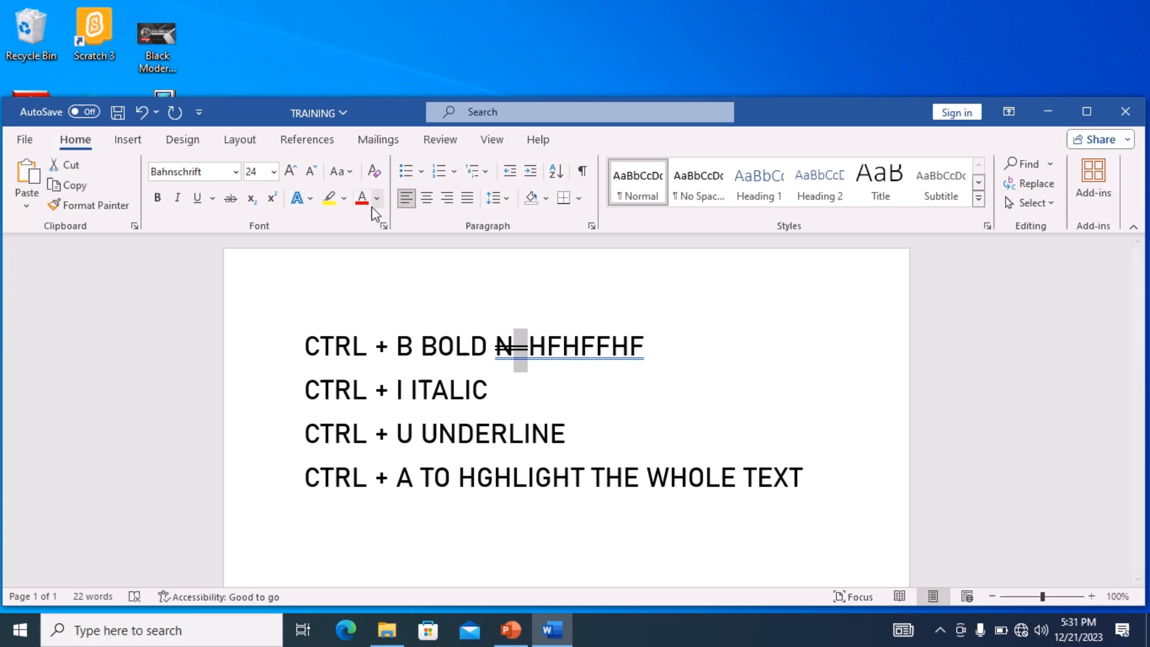
left_click(383, 226)
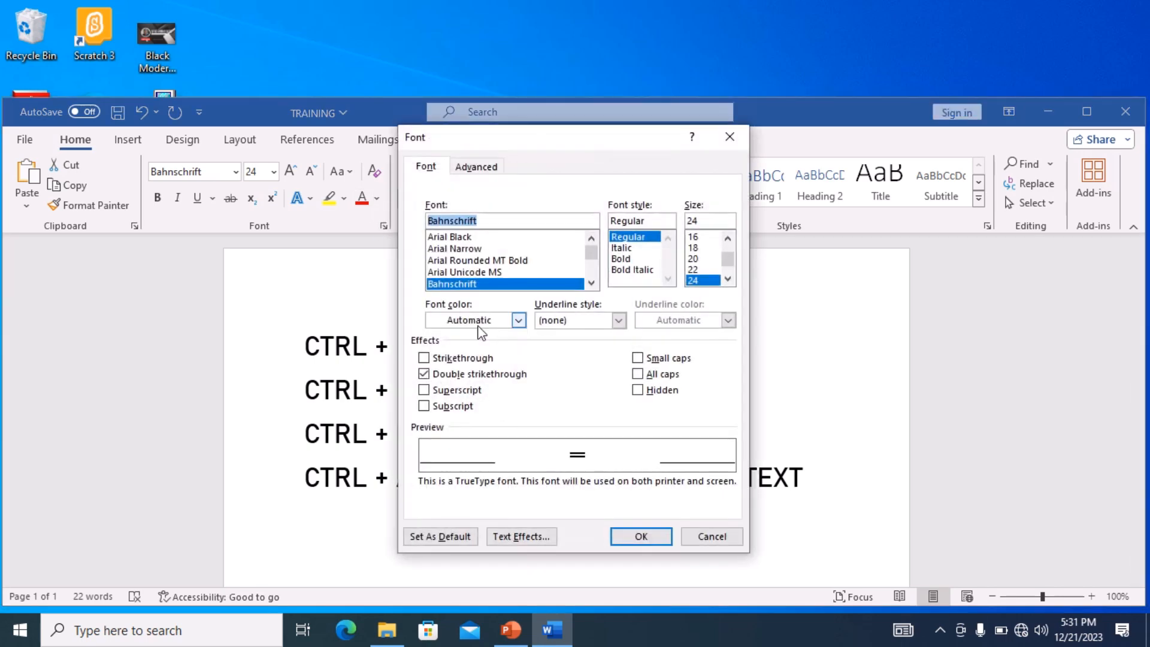
left_click(425, 373)
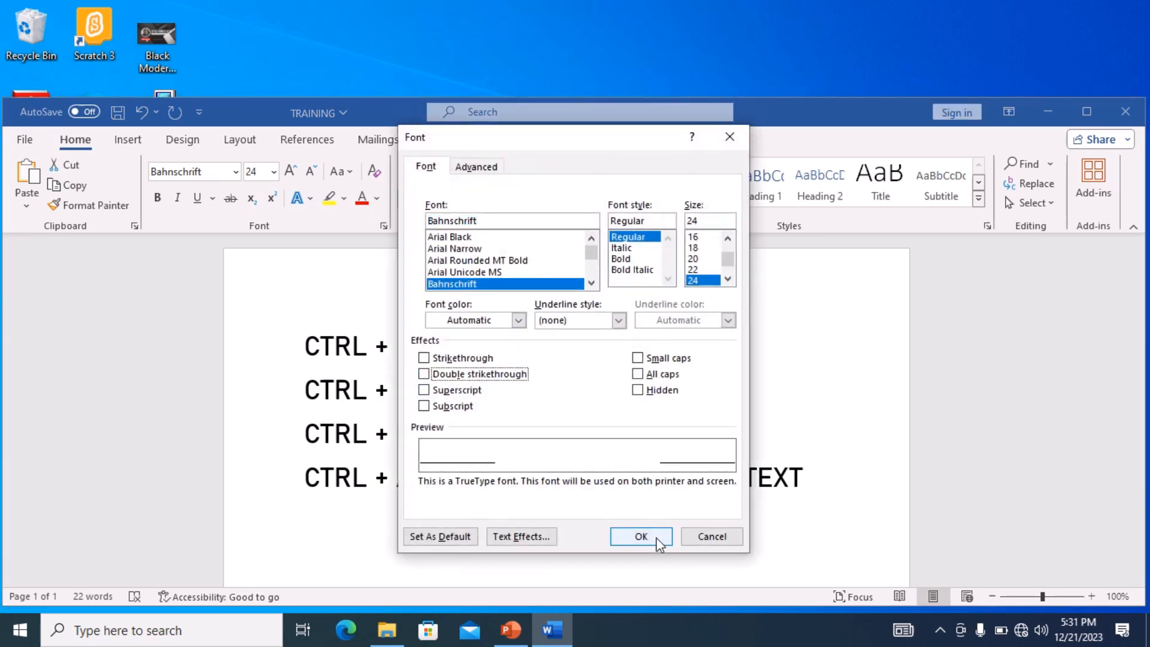
left_click(656, 537)
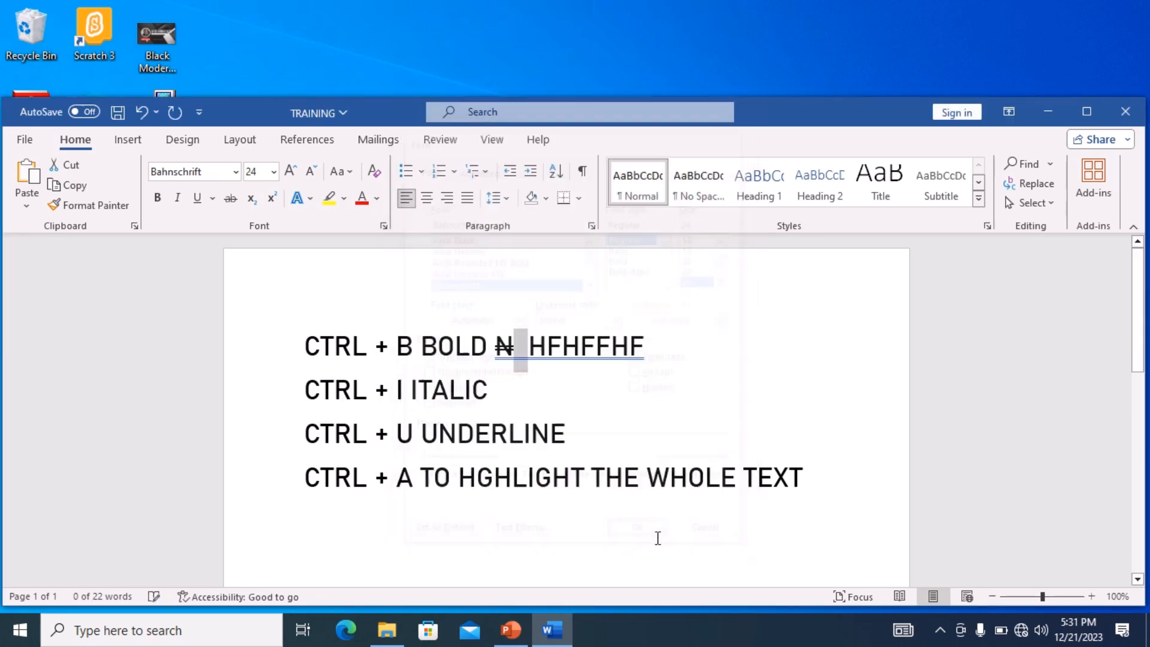
- Insert a J into HFHFFHF, then delete the letters after the struck N
left_click(599, 364)
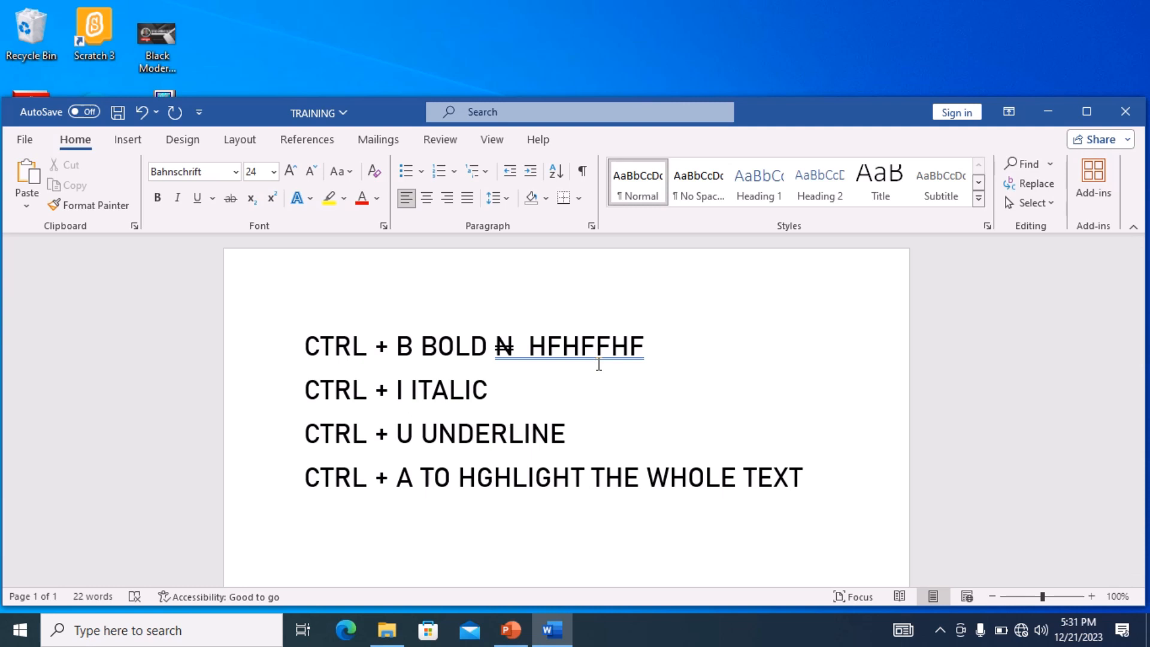
type("J")
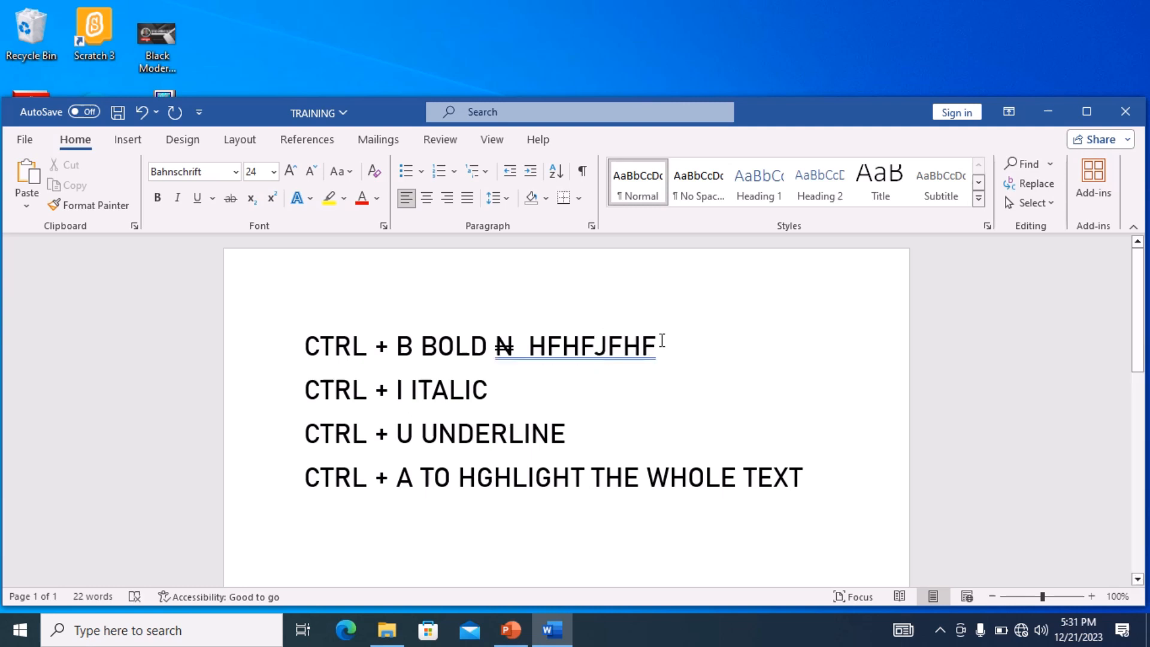
key("BackSpace")
key("BackSpace")
key("BackSpace")
key("BackSpace")
key("BackSpace")
key("BackSpace")
key("BackSpace")
key("BackSpace")
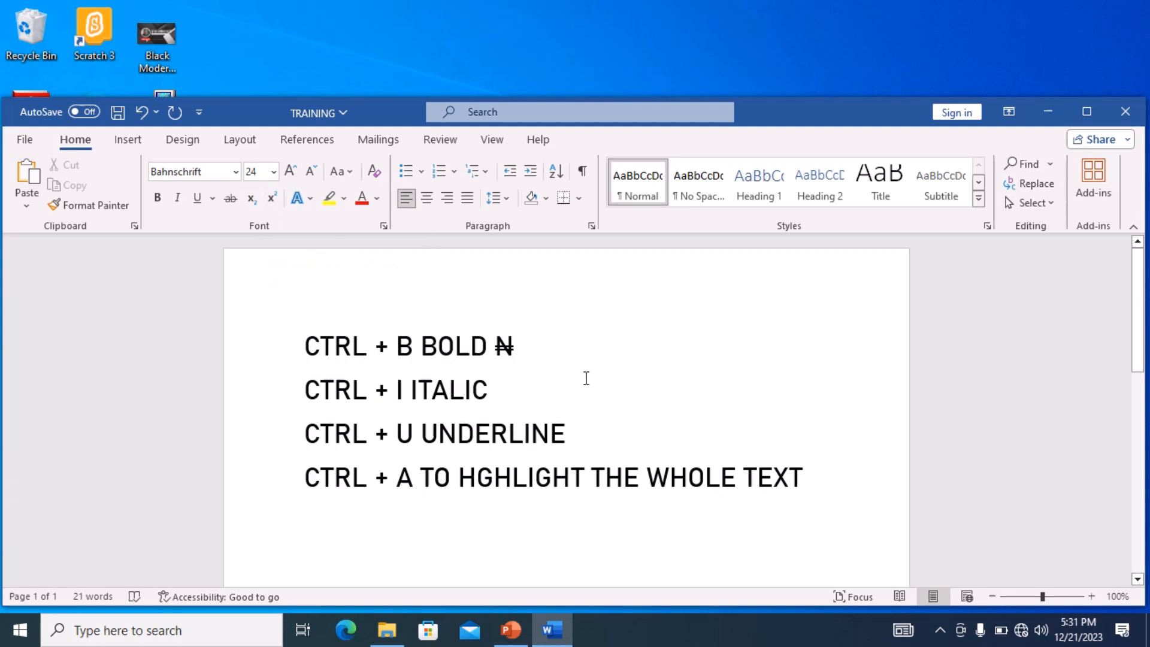
- Type 1+1 after the N, then type 4-8 in subscript
type("1")
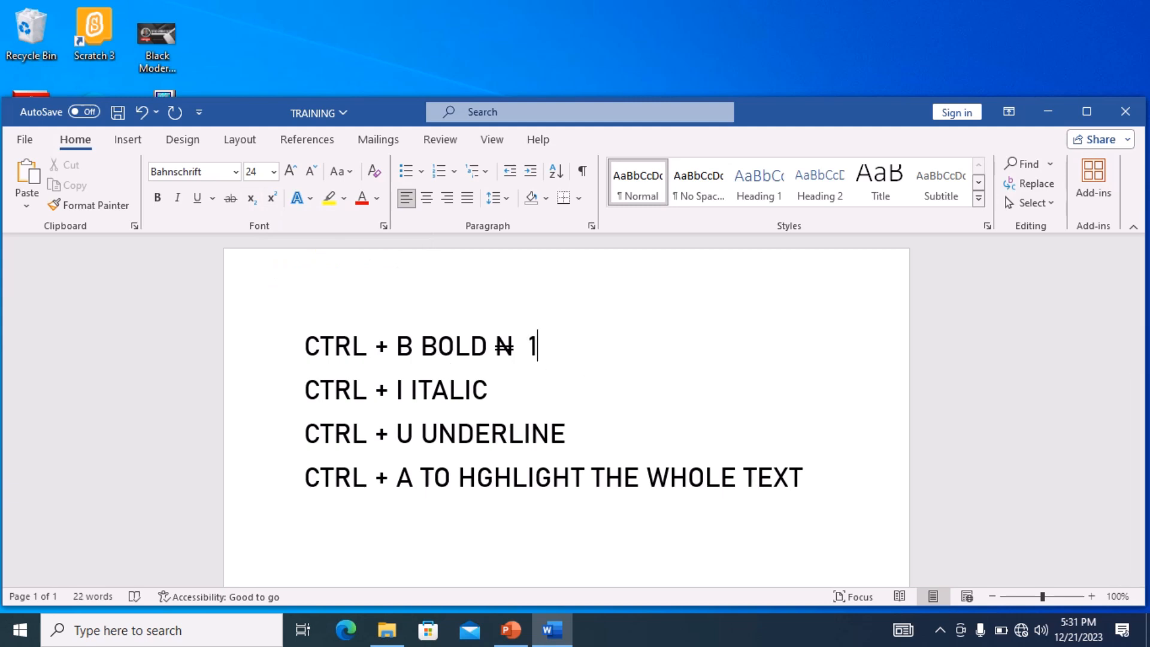
type("+1")
left_click(251, 198)
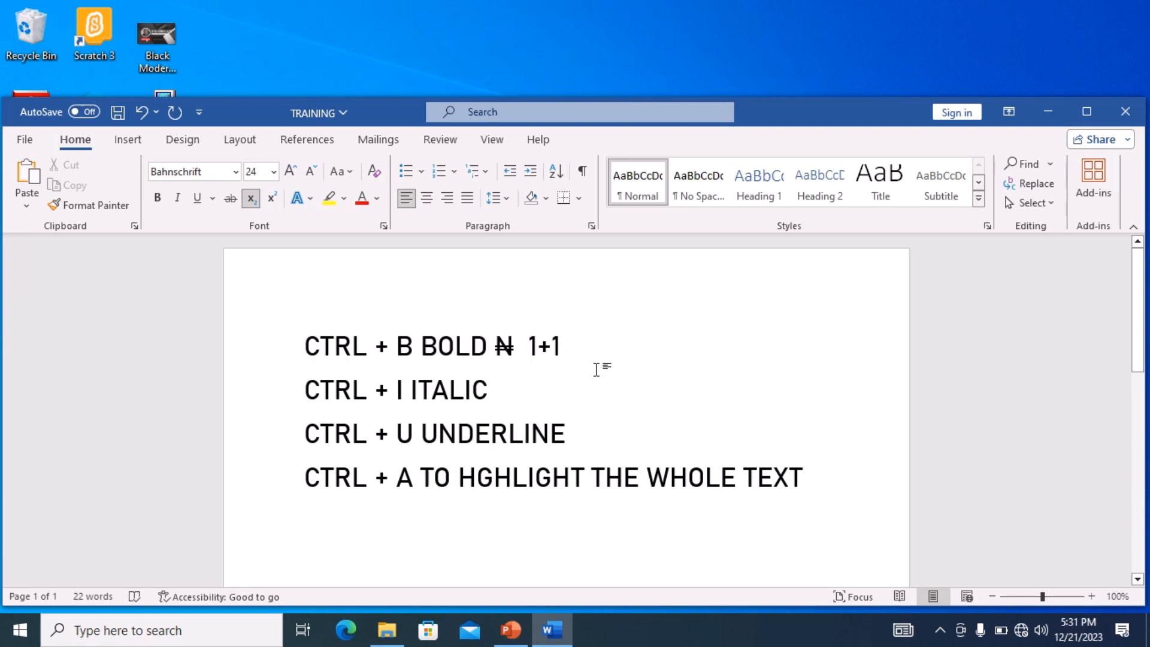
type("4-")
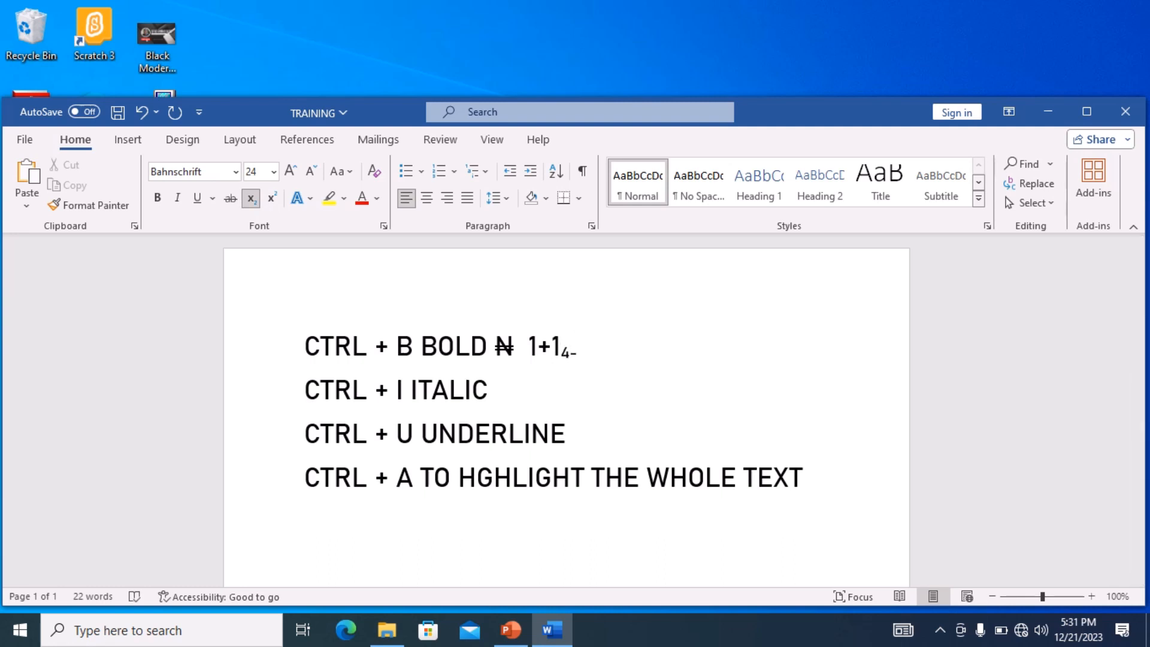
type("8")
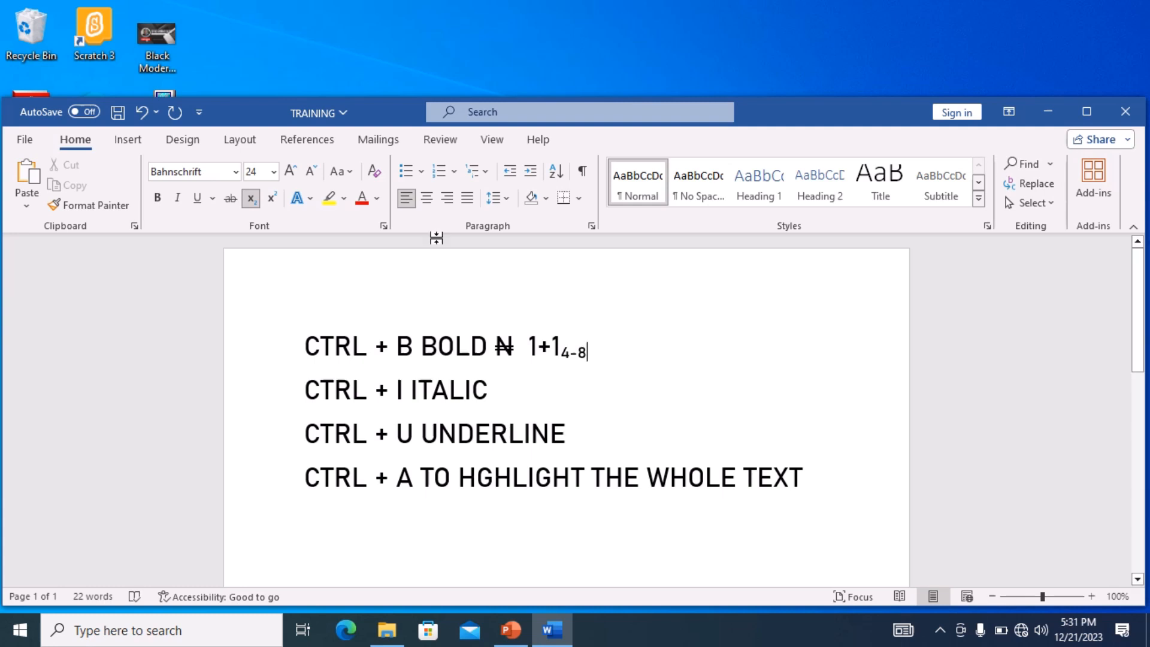
- Type =? after the subscript, delete back to 1+1, and switch to superscript
left_click(250, 198)
type("=")
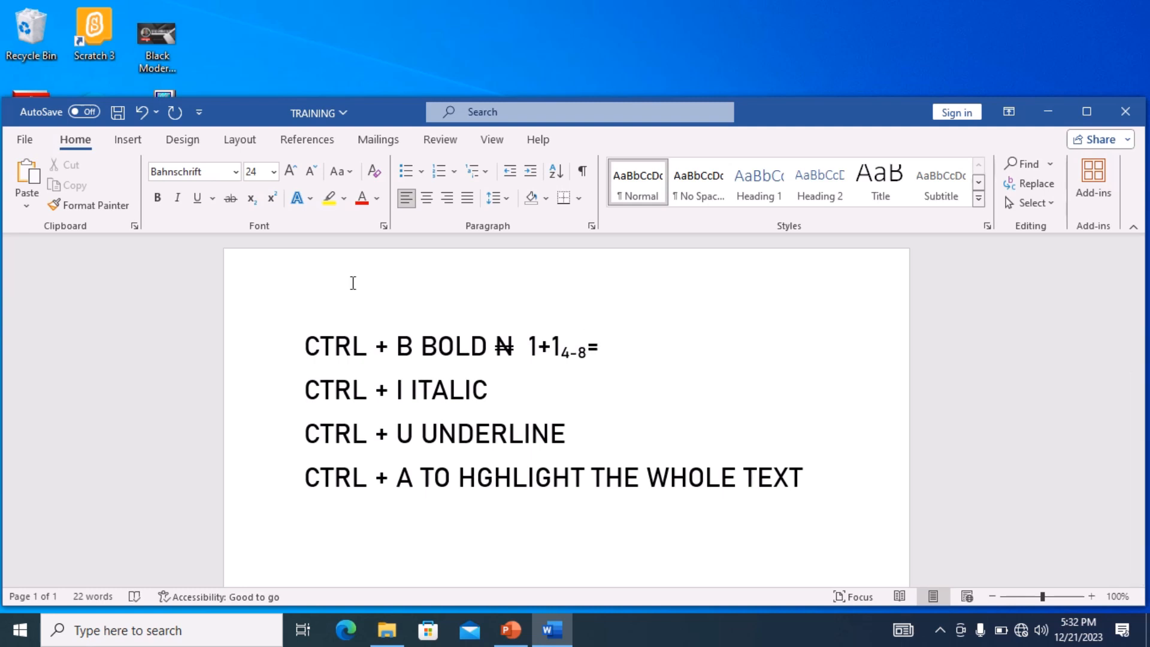
type("?")
key("BackSpace")
key("BackSpace")
key("BackSpace")
key("BackSpace")
key("BackSpace")
key("BackSpace")
type("1")
key("ctrl+shift+equal")
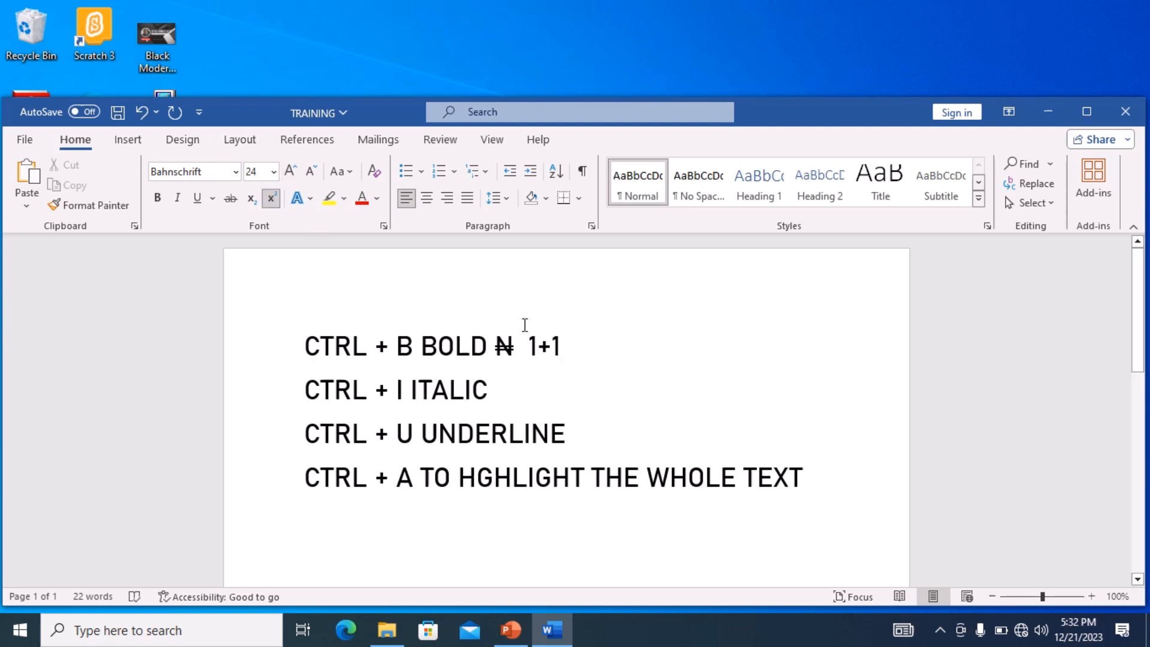
- Type 1=8 in superscript after 1+1, then =? in normal text
type("1")
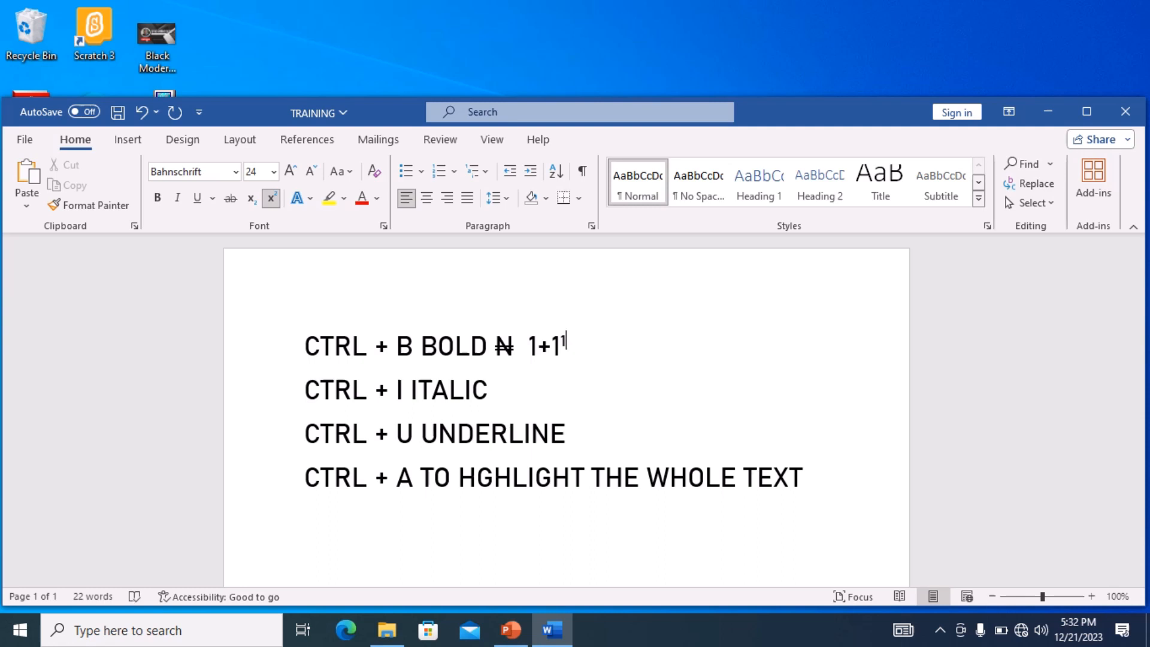
type("=8")
left_click(271, 198)
type("=?")
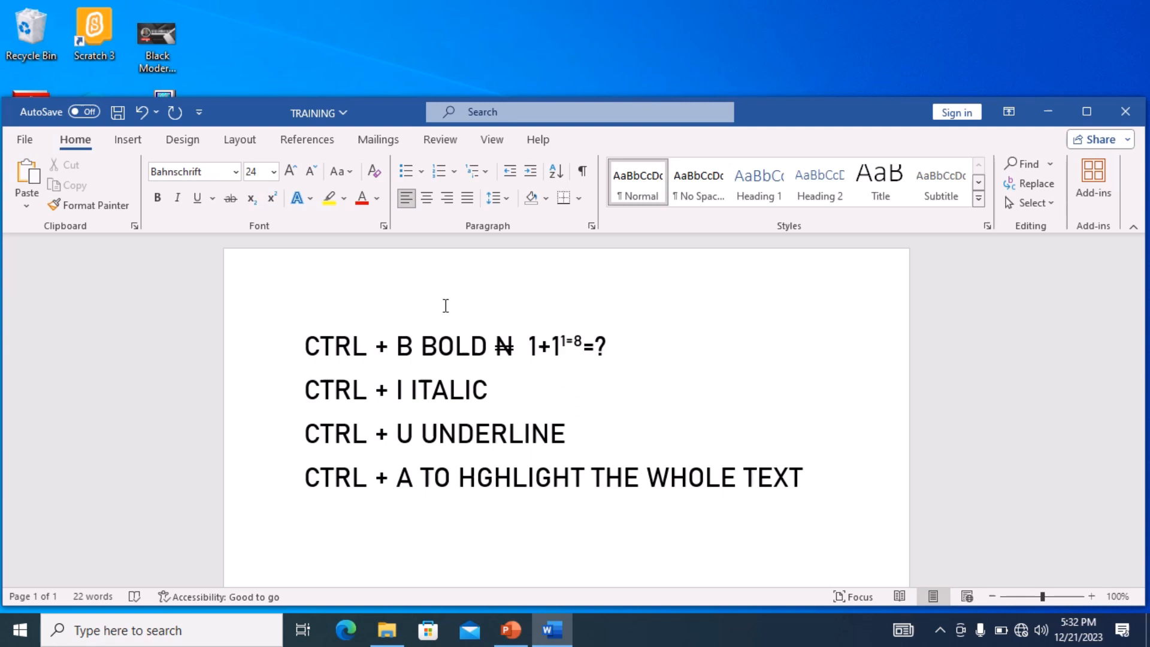
- Delete the 1+1 expression and superscript text after the struck N
key("BackSpace")
key("BackSpace")
key("BackSpace")
key("BackSpace")
key("BackSpace")
key("BackSpace")
key("BackSpace")
key("BackSpace")
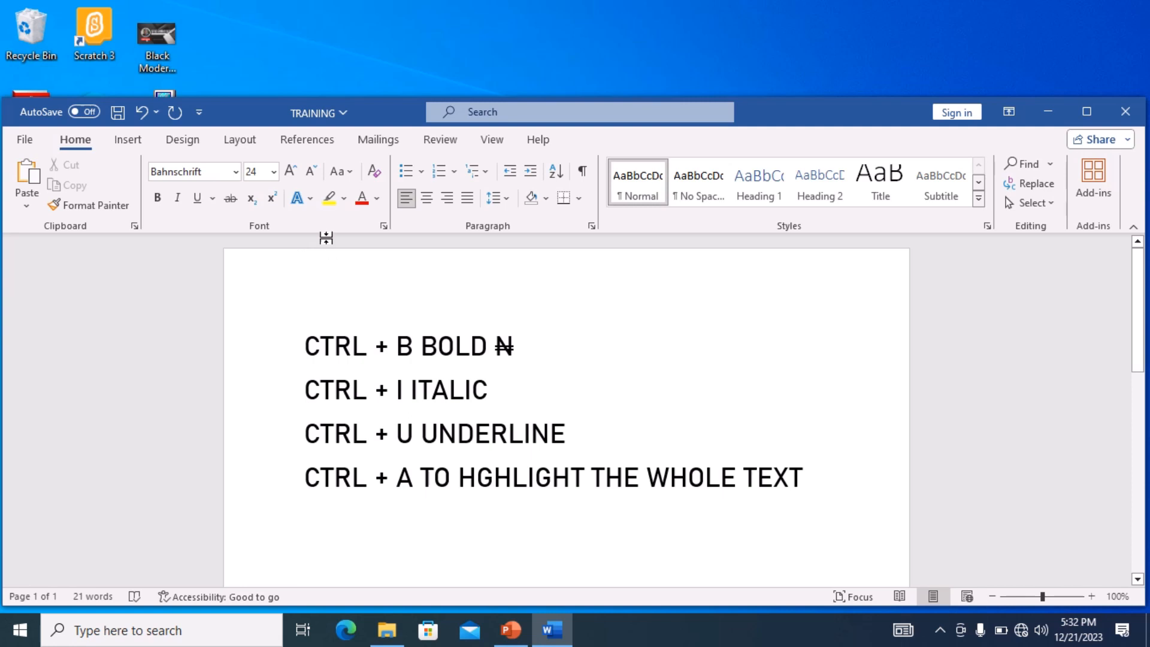
- Open the text effects gallery and close it without choosing an effect
left_click(311, 200)
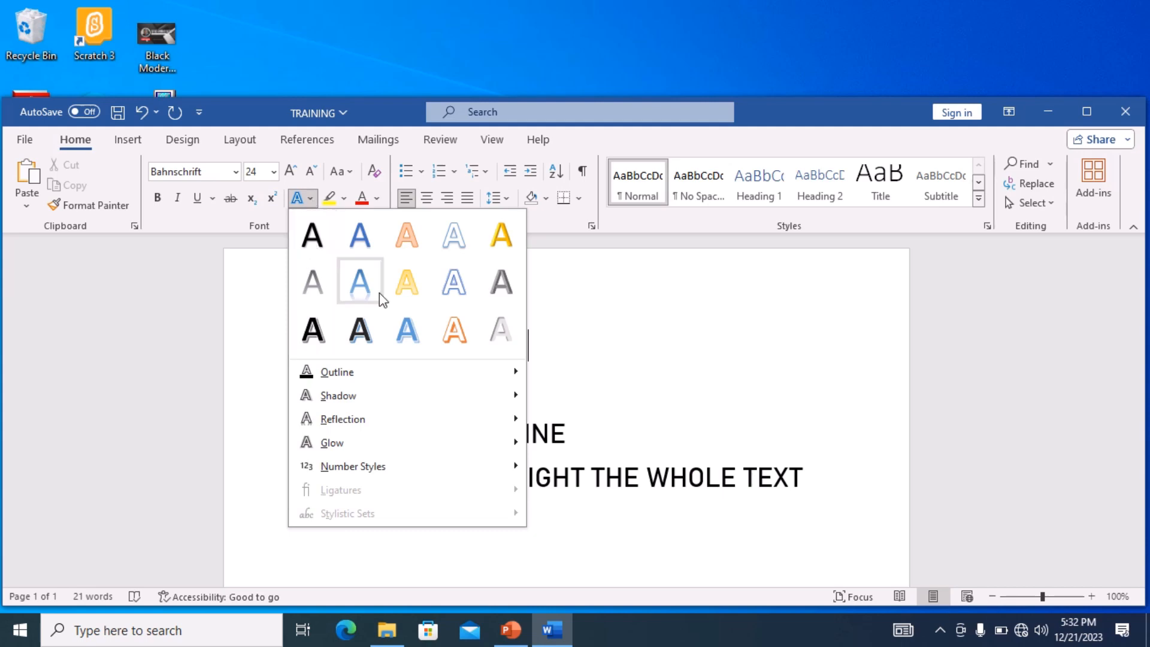
left_click(230, 367)
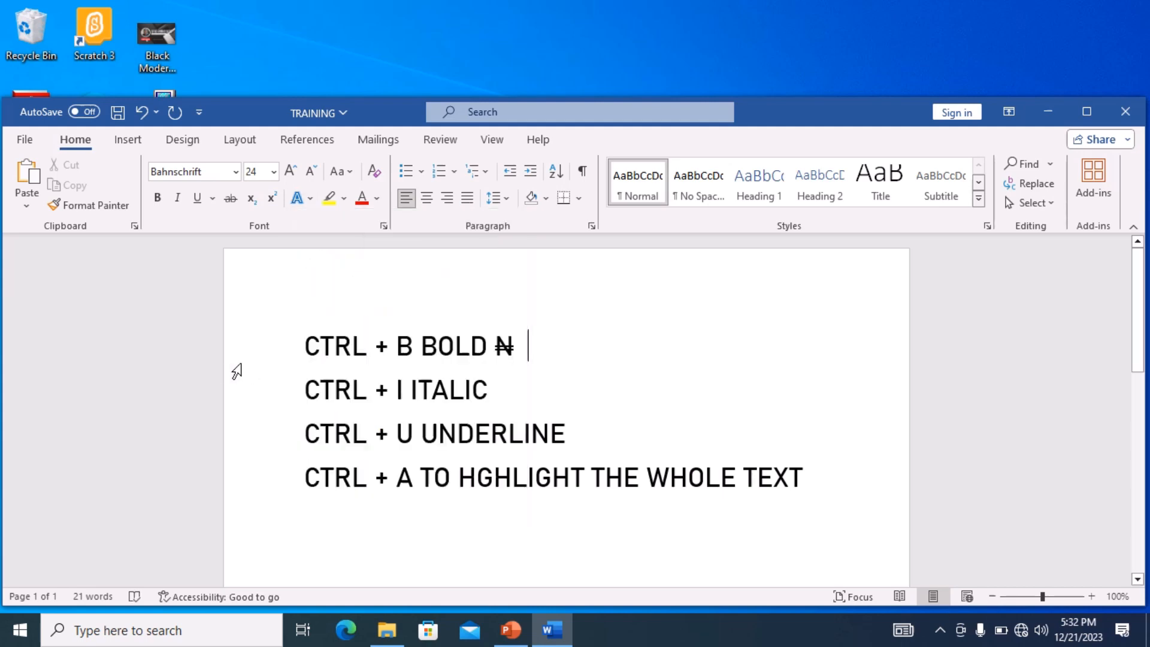
left_click_drag(304, 351, 488, 354)
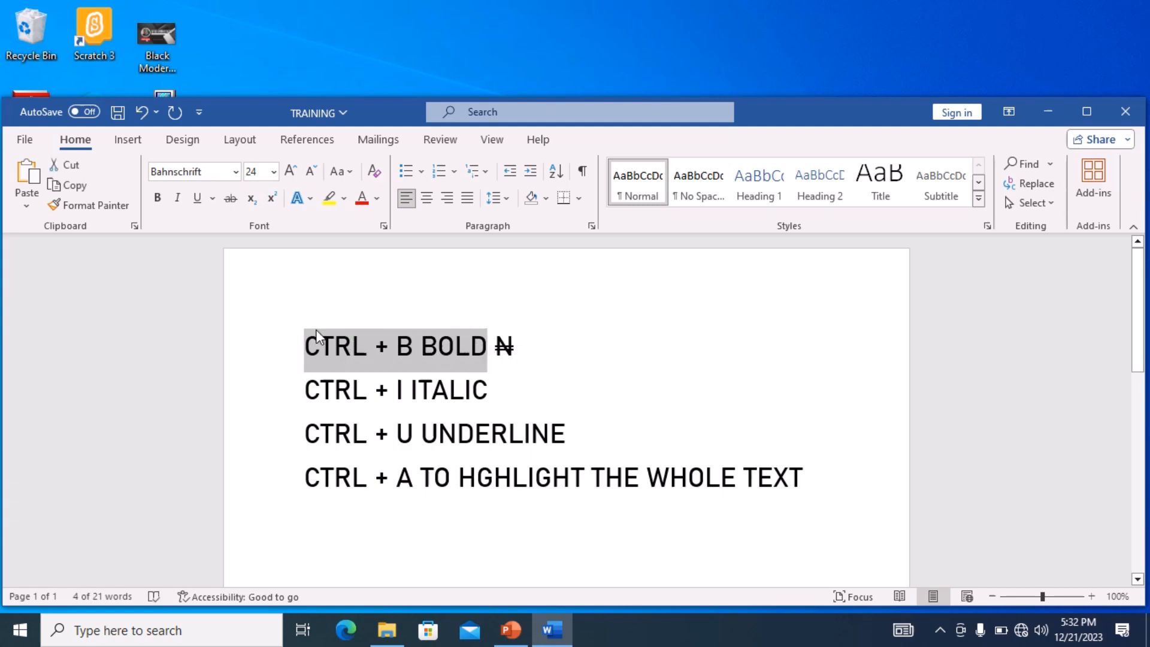
left_click(309, 198)
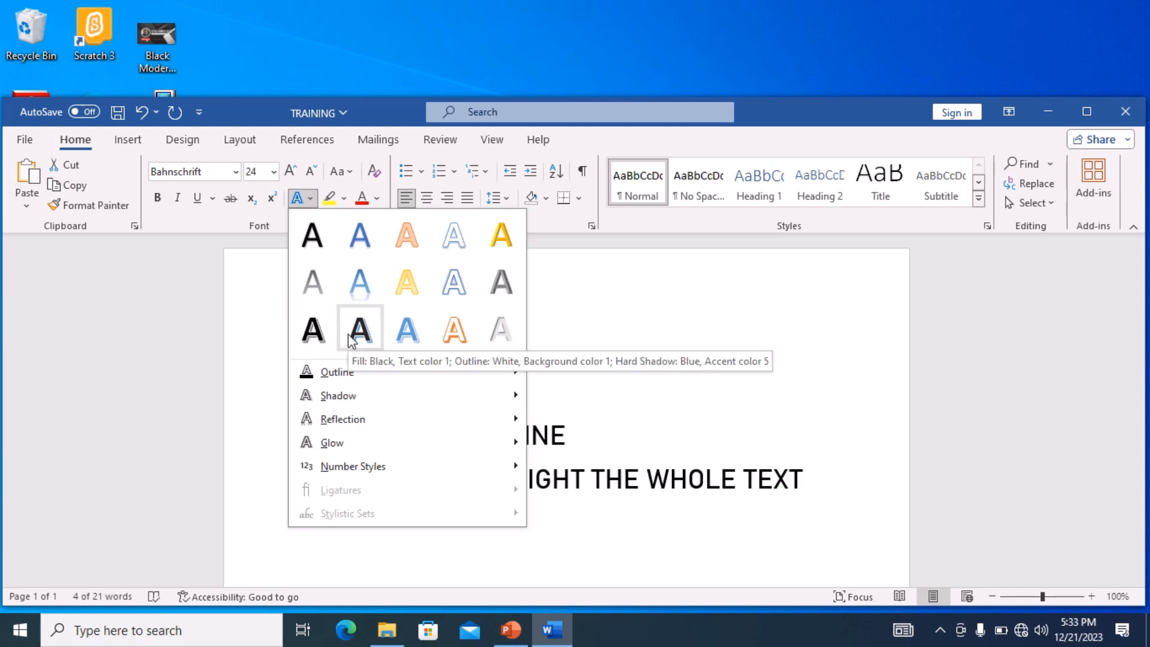
left_click(710, 479)
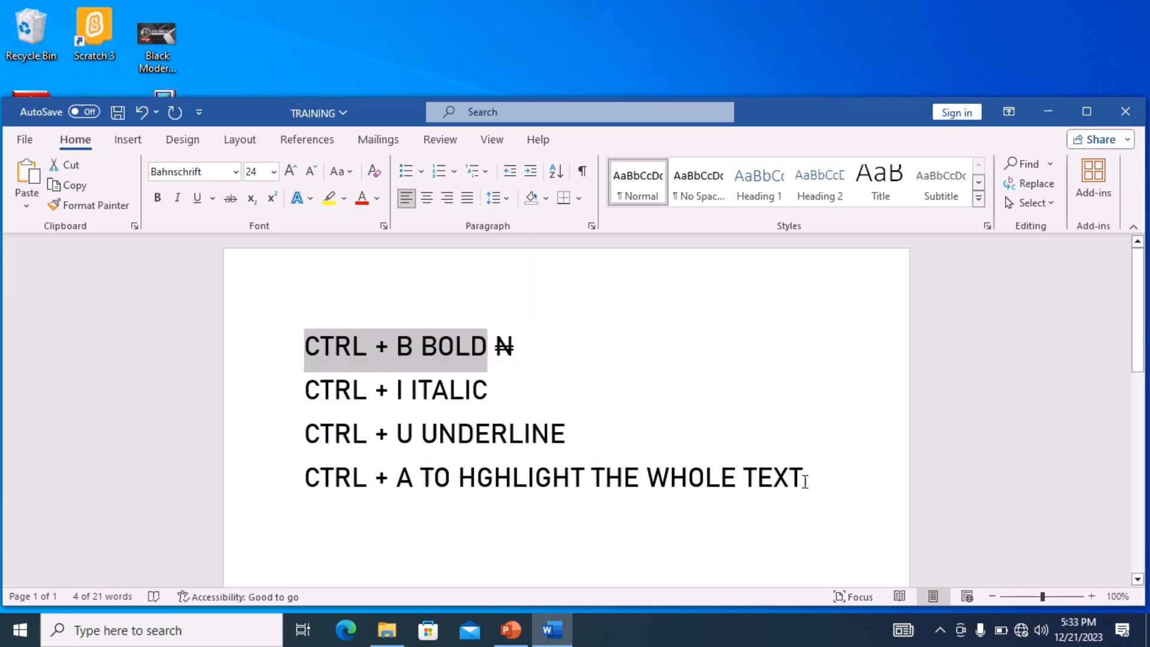
- Select the last line and browse the text effects outline, glow and shadow options, opening and closing the shadow options pane
left_click_drag(805, 479, 358, 477)
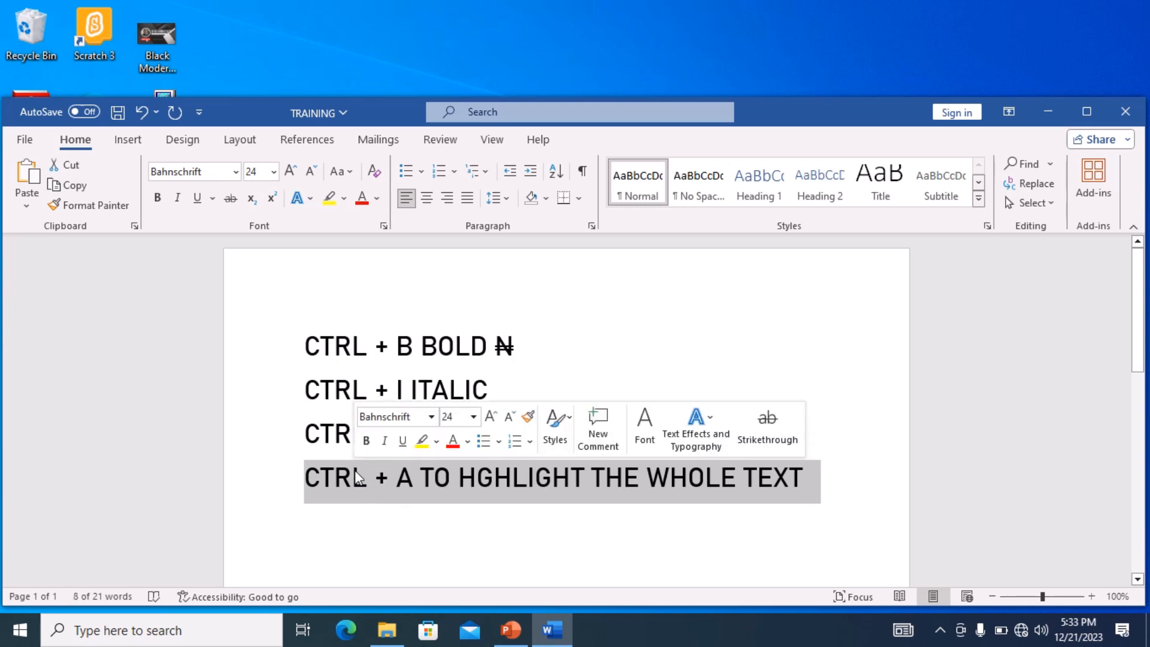
left_click(309, 200)
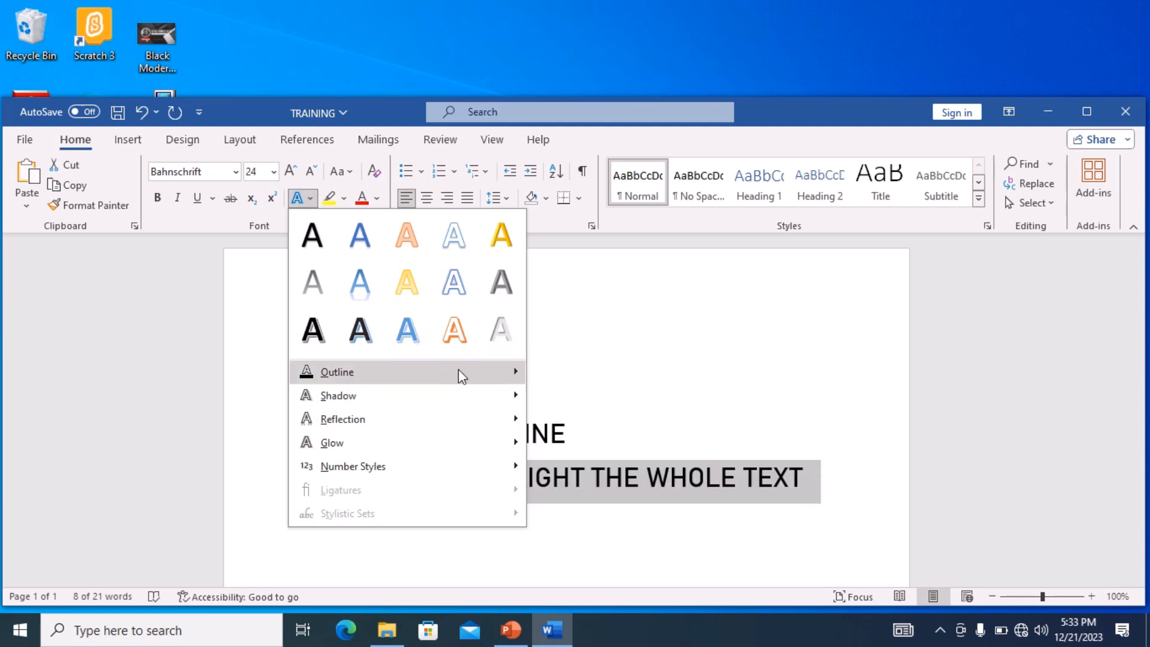
mouse_move(465, 370)
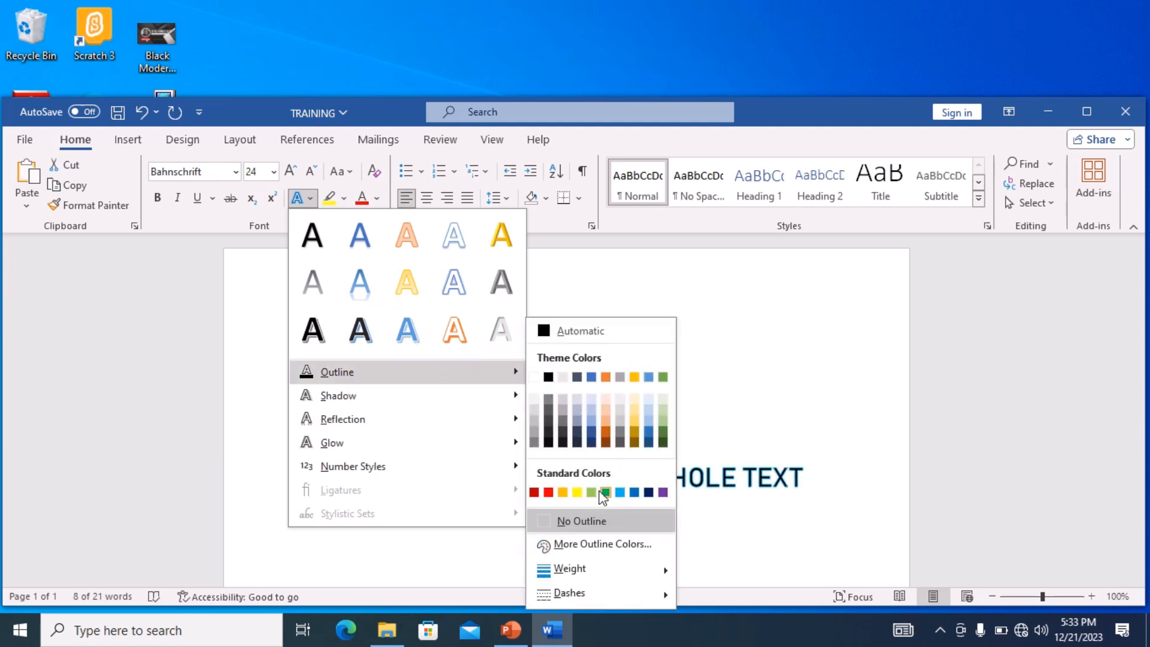
mouse_move(495, 397)
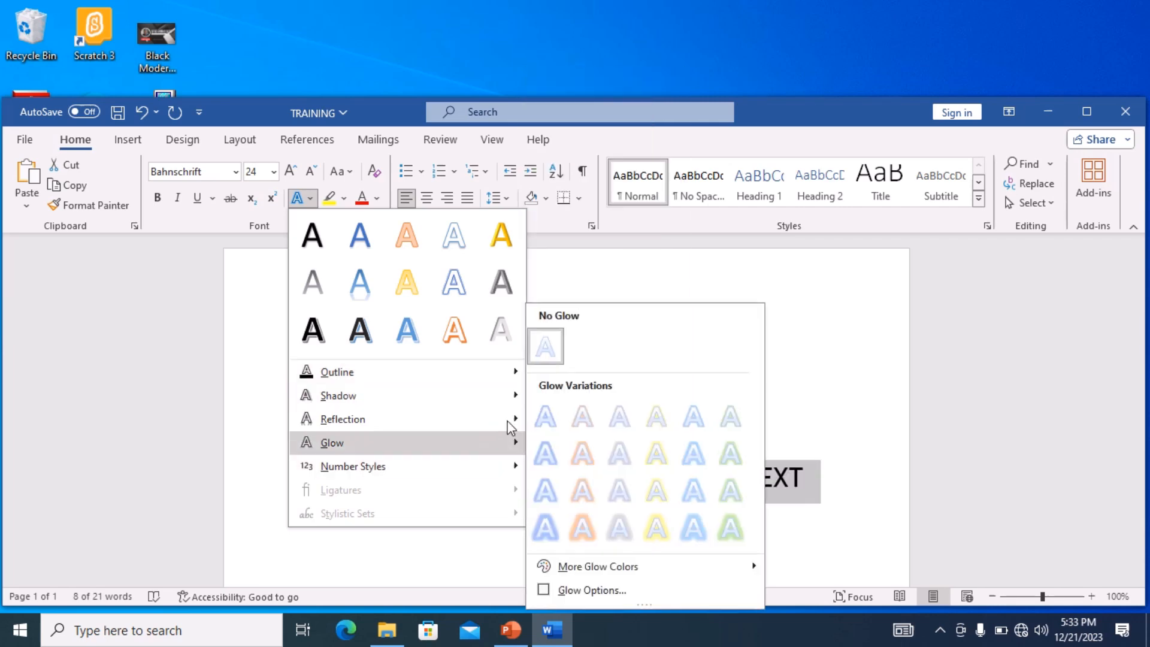
mouse_move(513, 424)
mouse_move(519, 465)
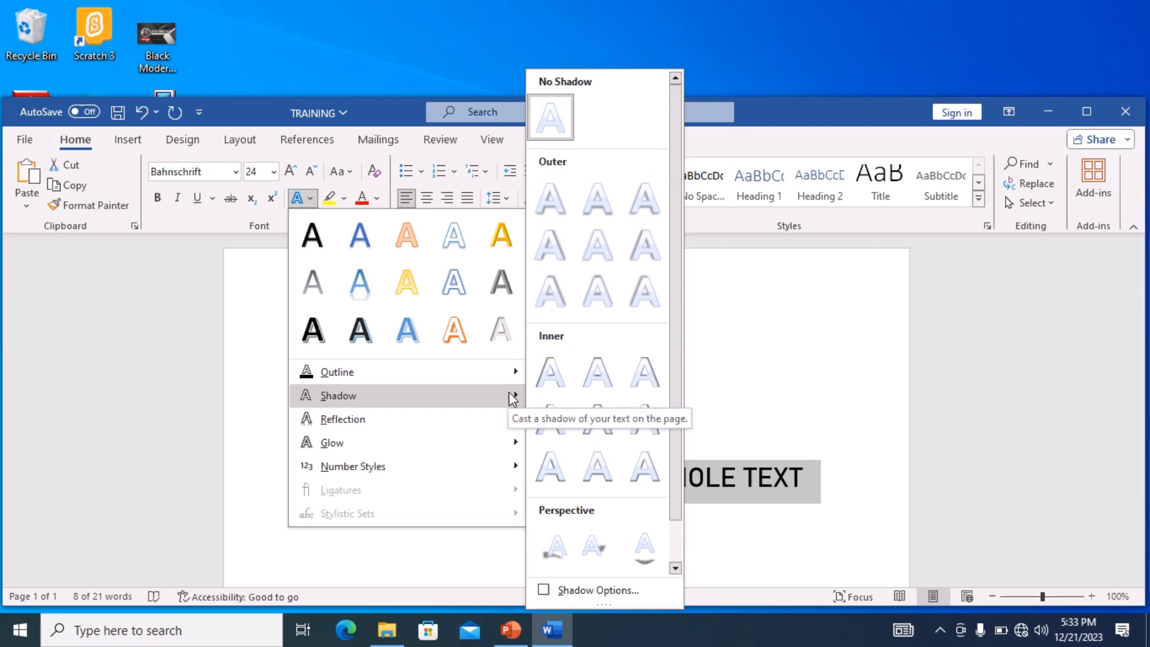
left_click_drag(673, 397, 674, 490)
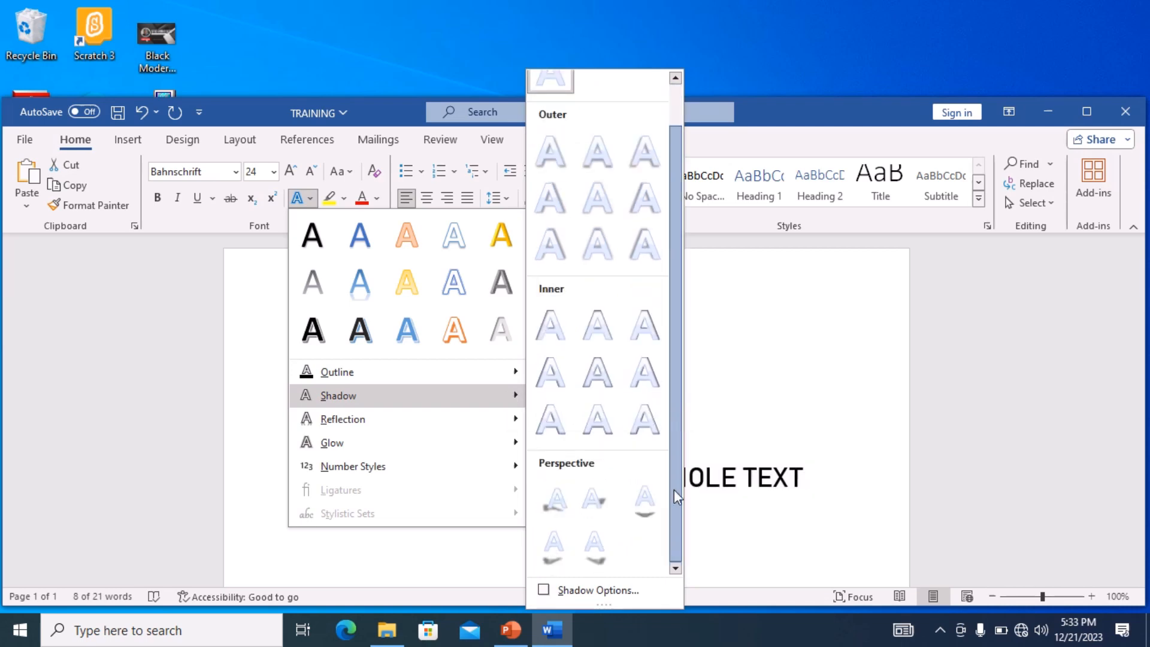
left_click(571, 591)
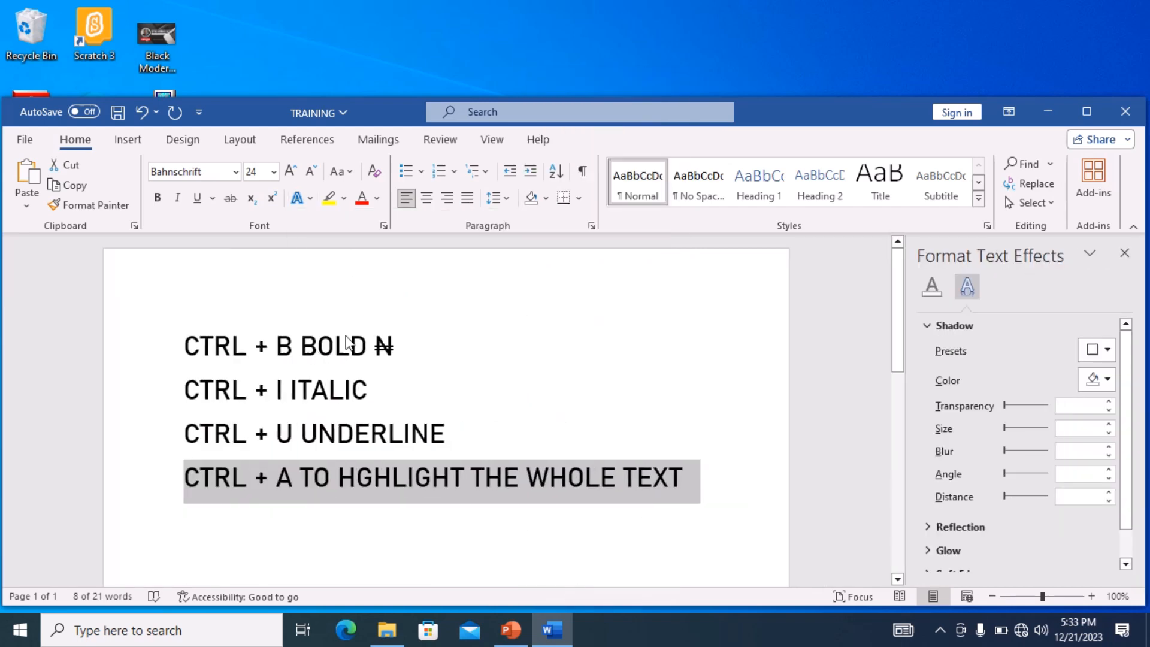
left_click(1124, 252)
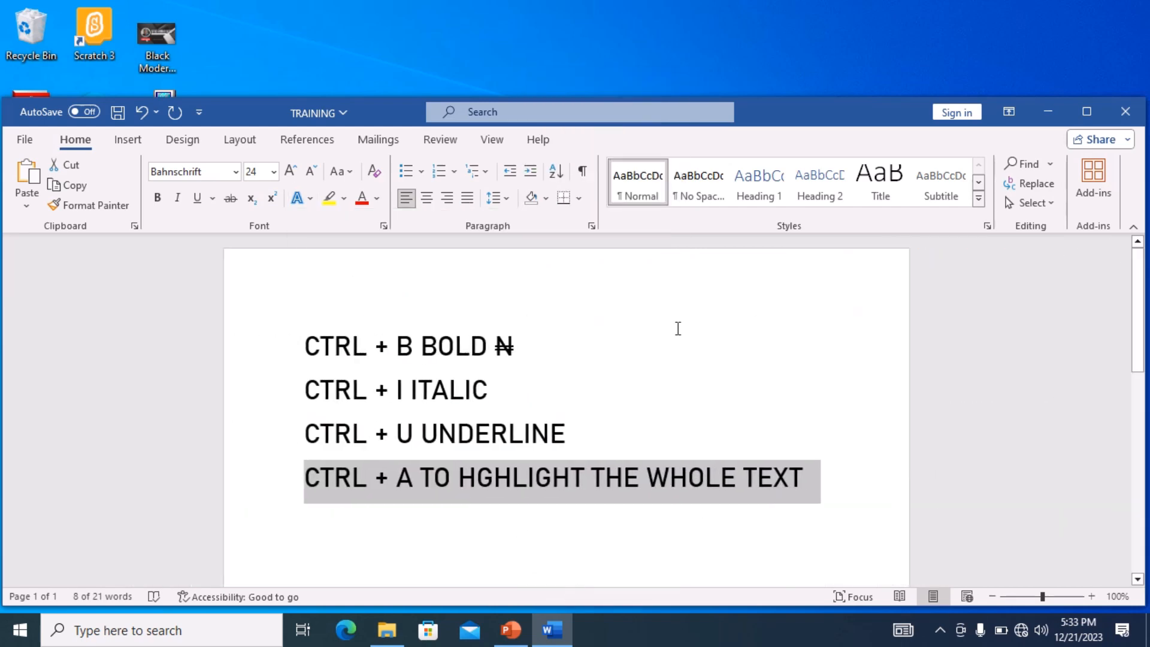
- Browse the text effects reflection, glow, shadow, outline weight and dashes options without applying any
left_click(310, 199)
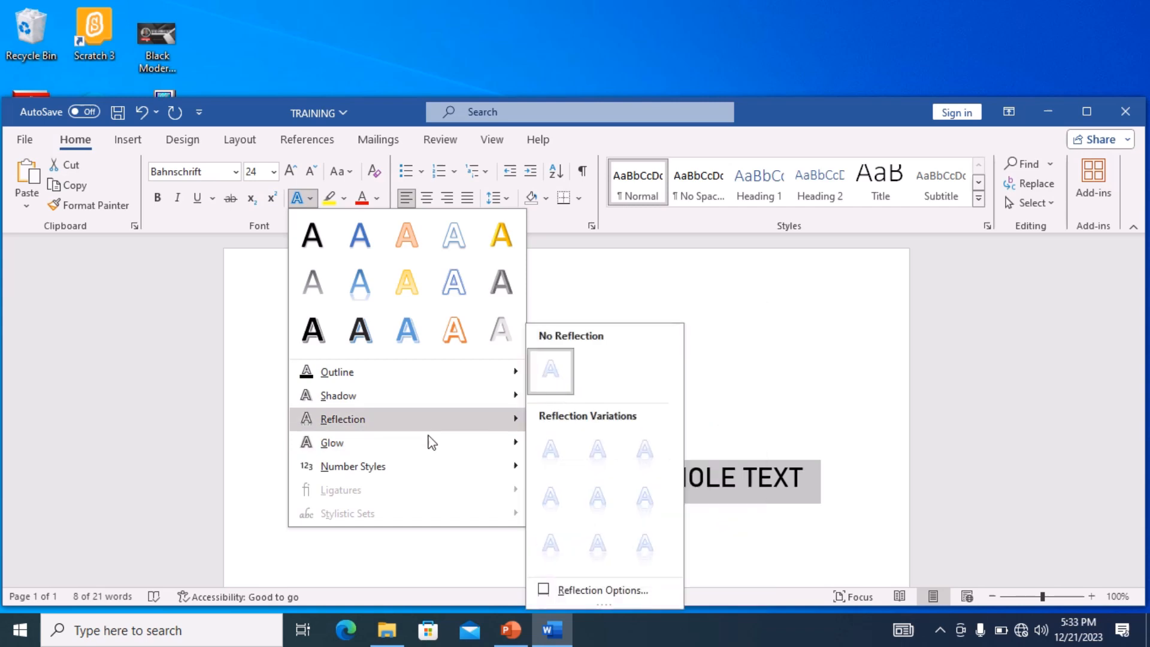
mouse_move(440, 457)
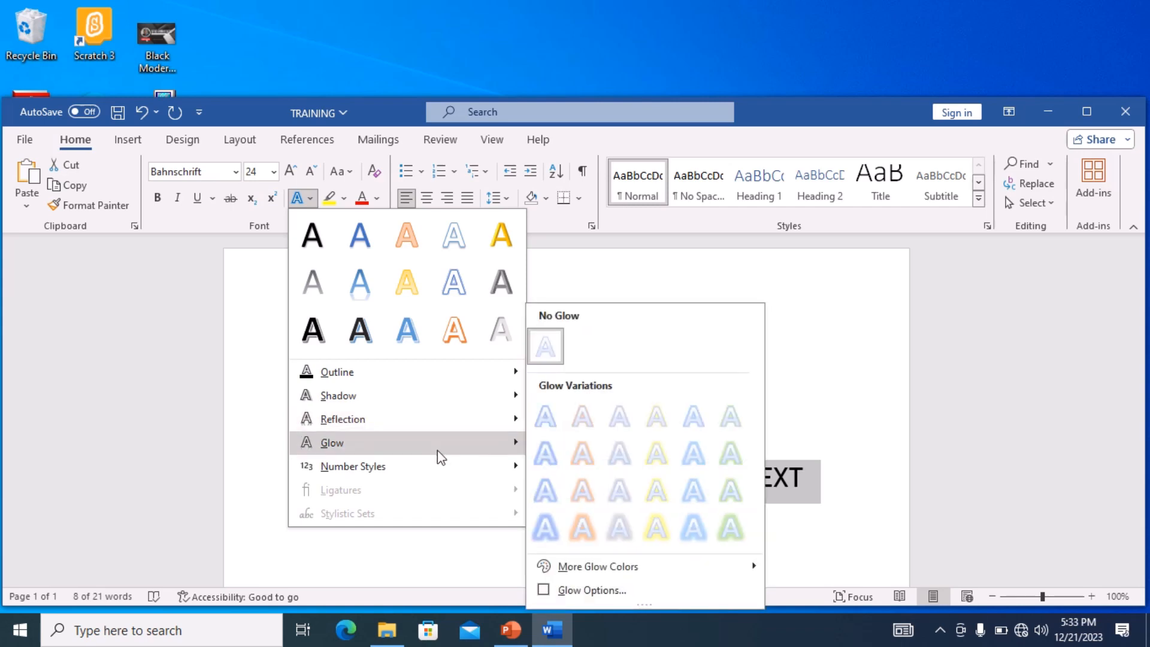
mouse_move(740, 571)
mouse_move(464, 425)
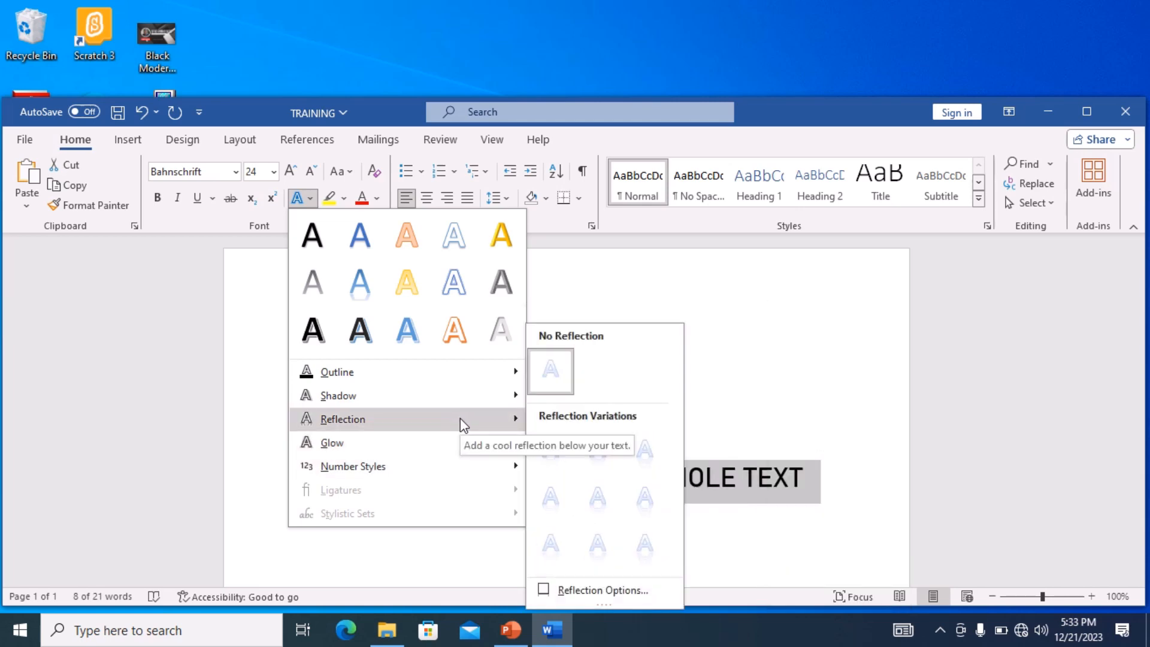
mouse_move(489, 398)
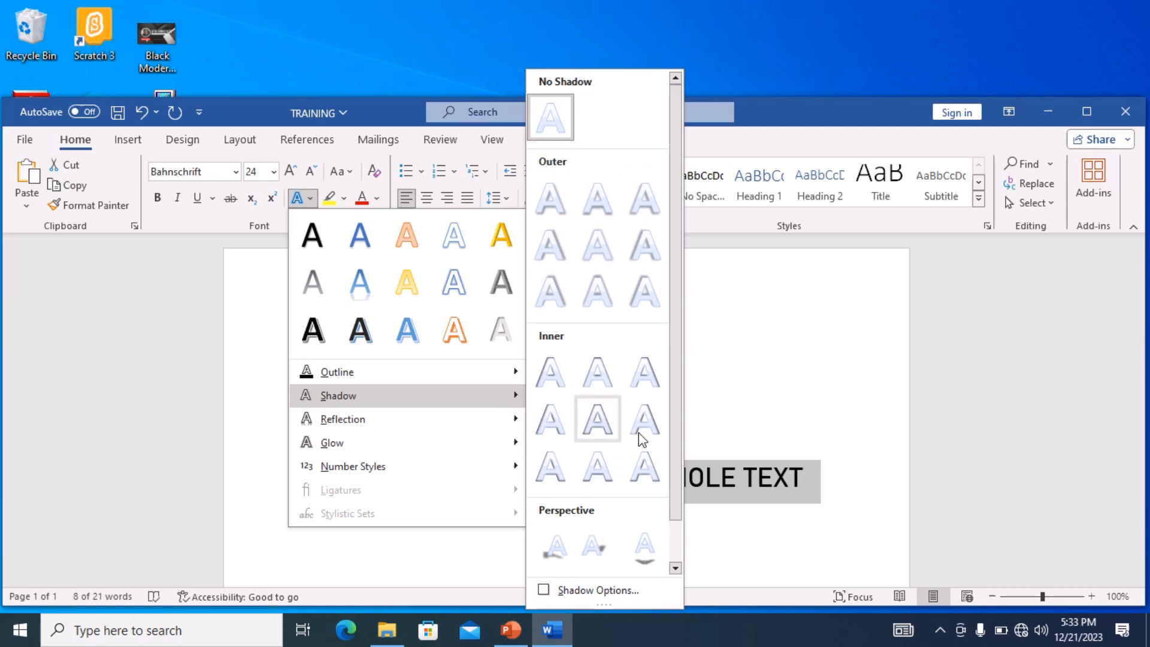
mouse_move(465, 373)
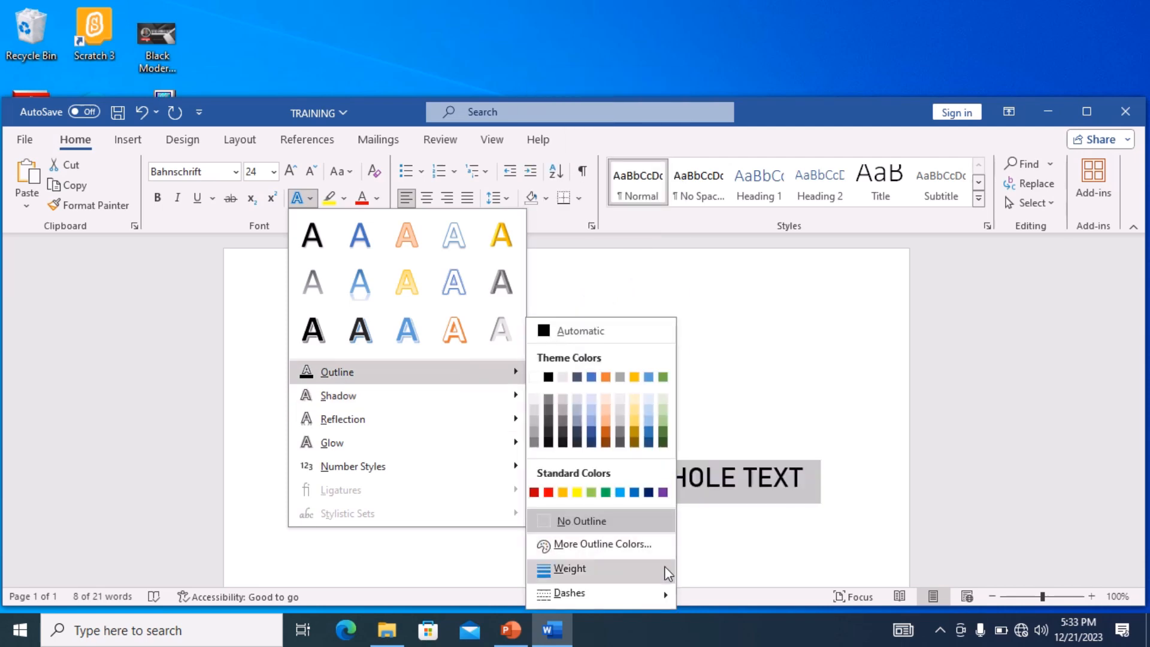
mouse_move(664, 566)
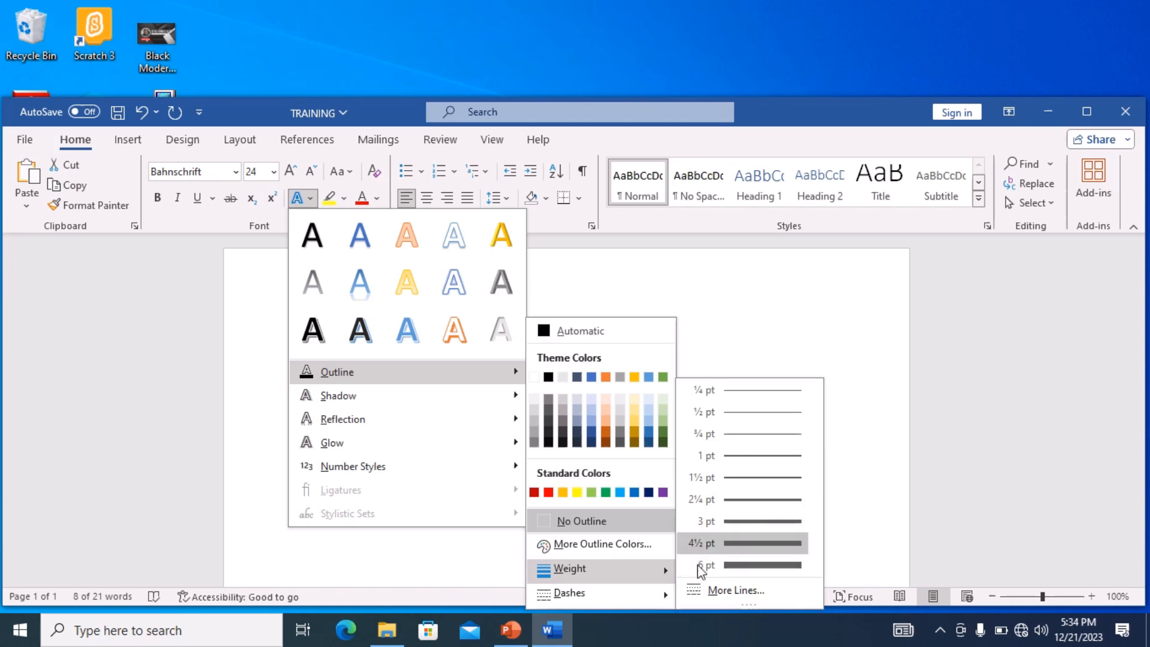
mouse_move(664, 594)
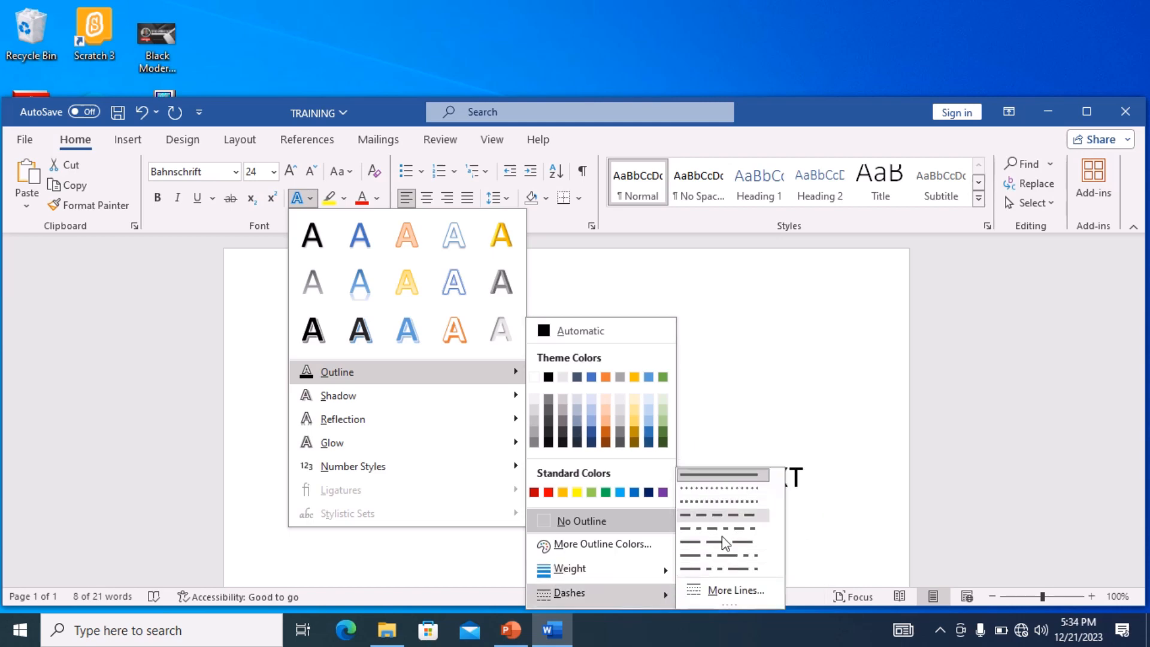
mouse_move(472, 443)
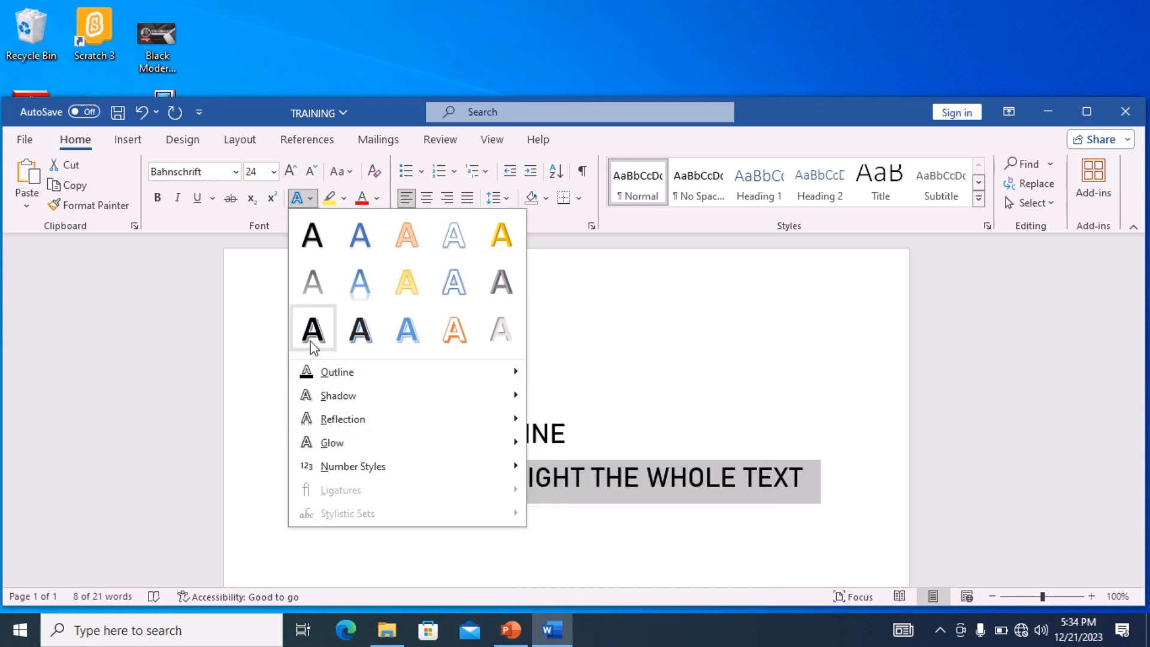
left_click(272, 359)
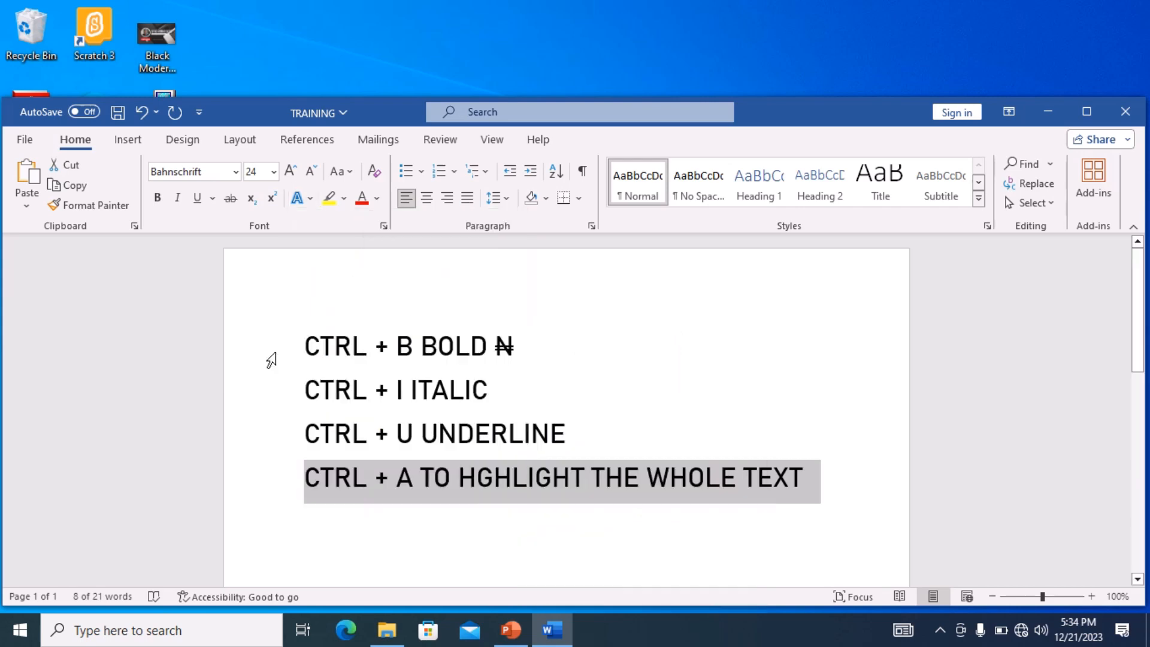
- Highlight the word CTRL on the first line in yellow
left_click(598, 357)
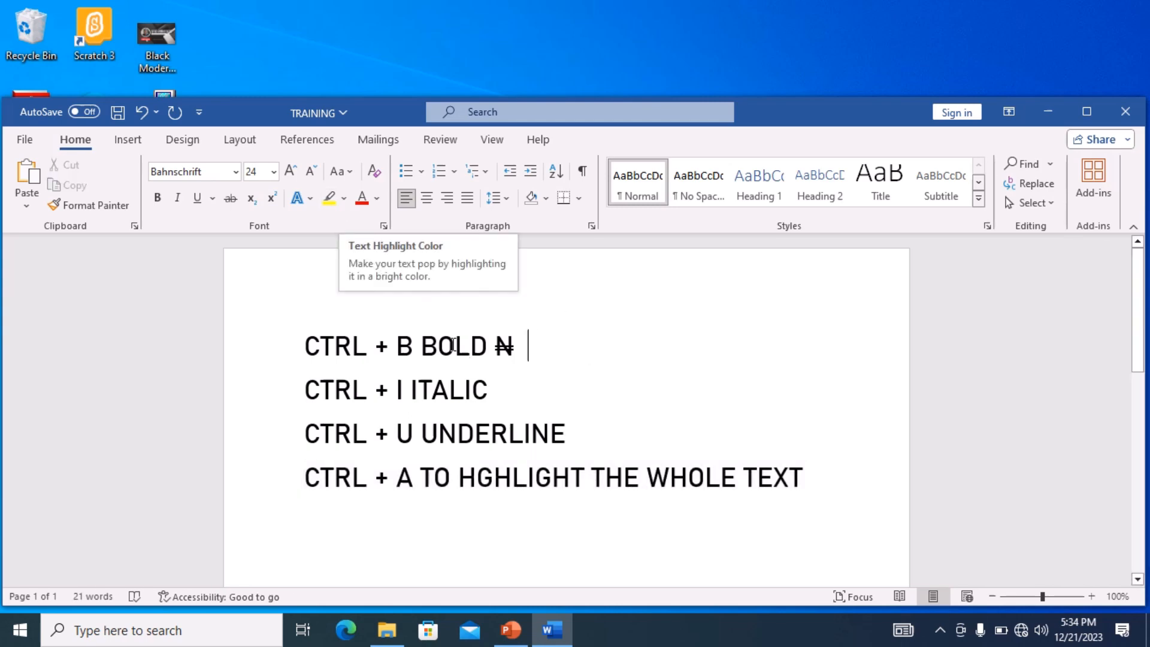
left_click_drag(302, 344, 370, 346)
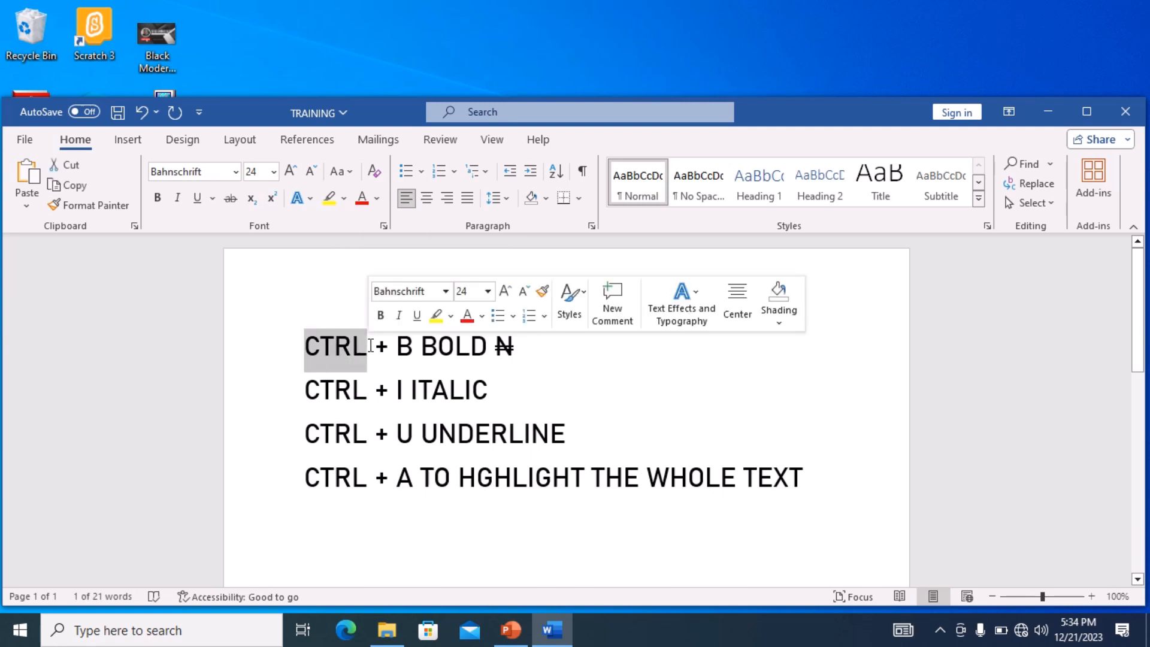
left_click(329, 198)
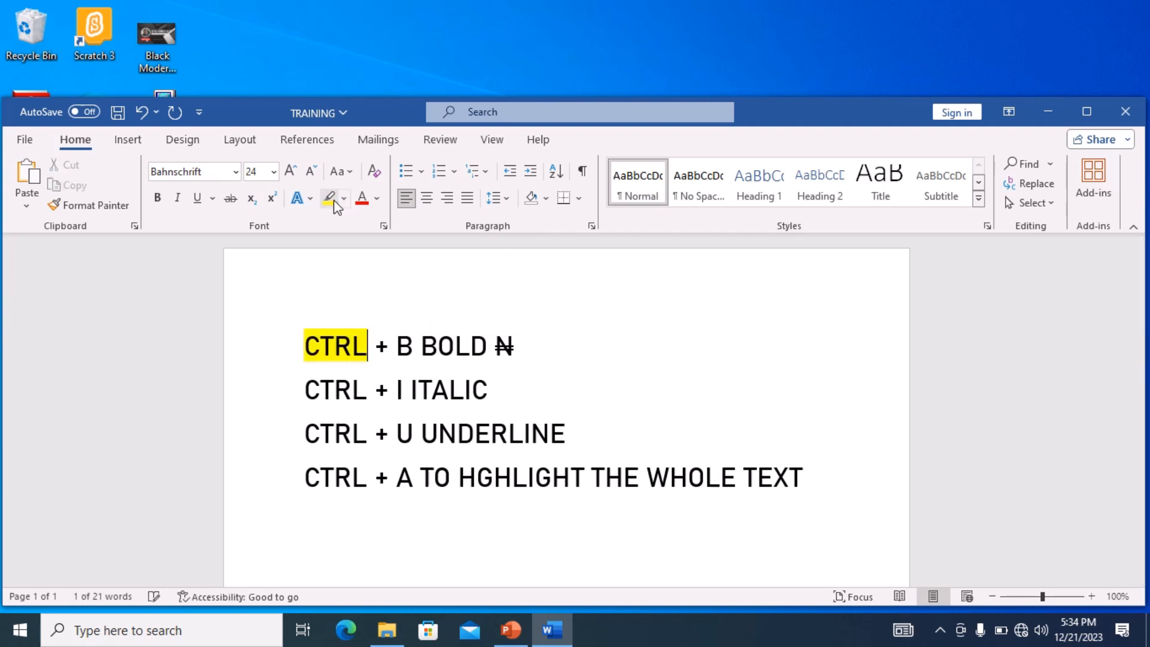
left_click(384, 320)
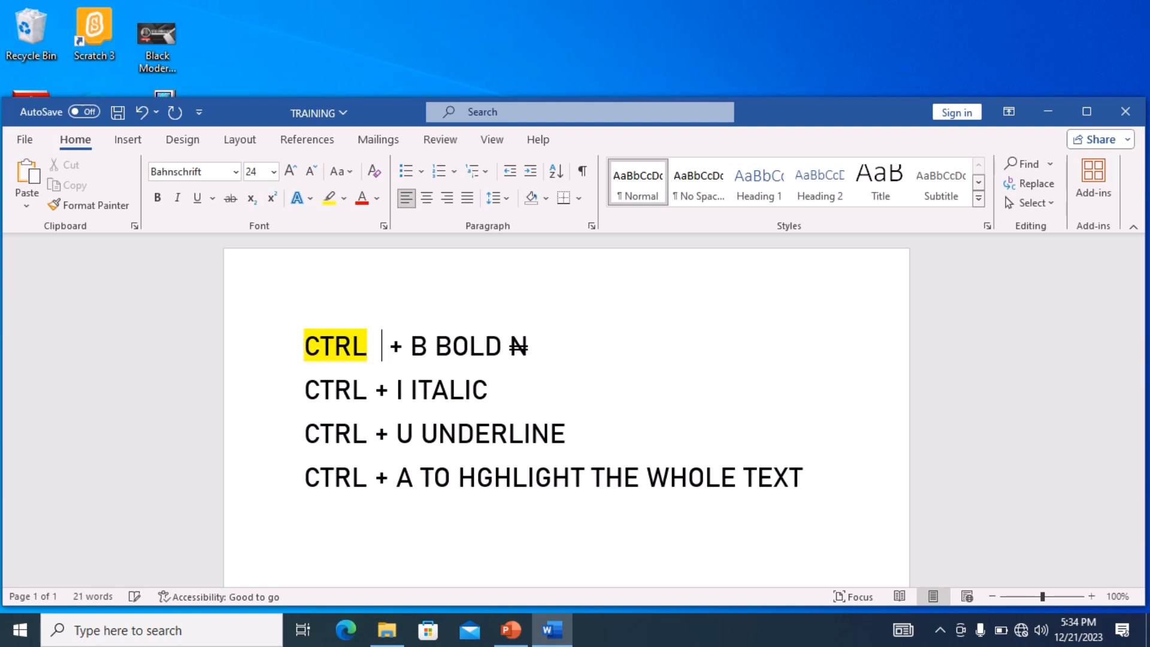
- Reselect CTRL on the first line and remove its highlight colour
key("BackSpace")
key("BackSpace")
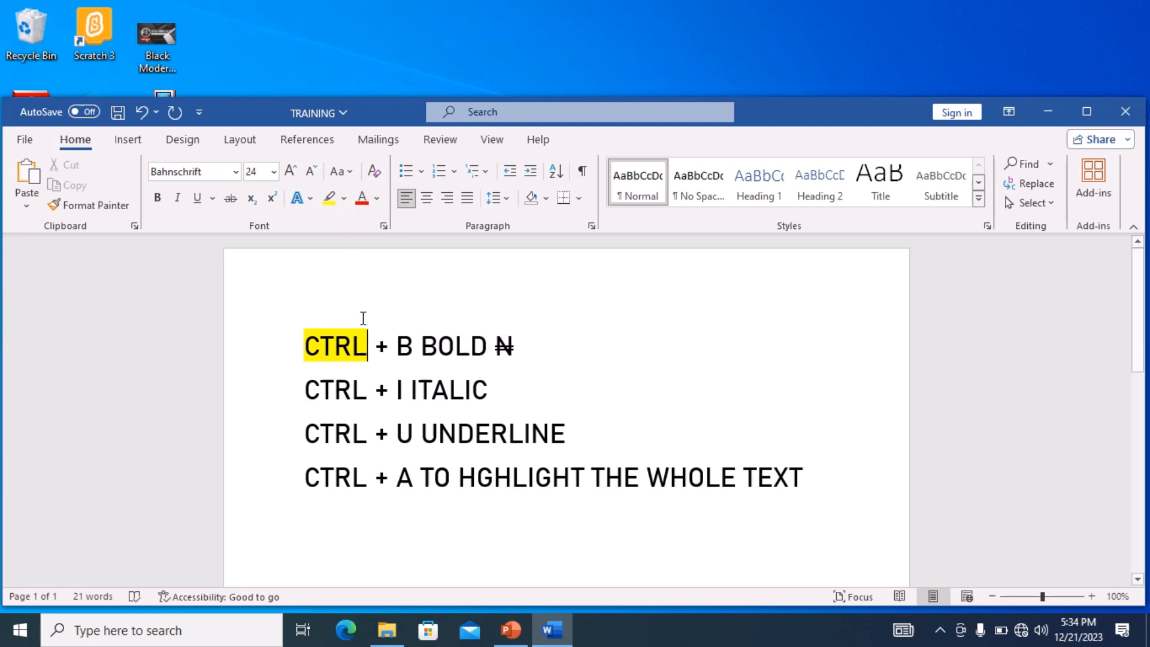
key("shift+Left")
key("shift+Left")
key("shift+Left")
key("shift+Left")
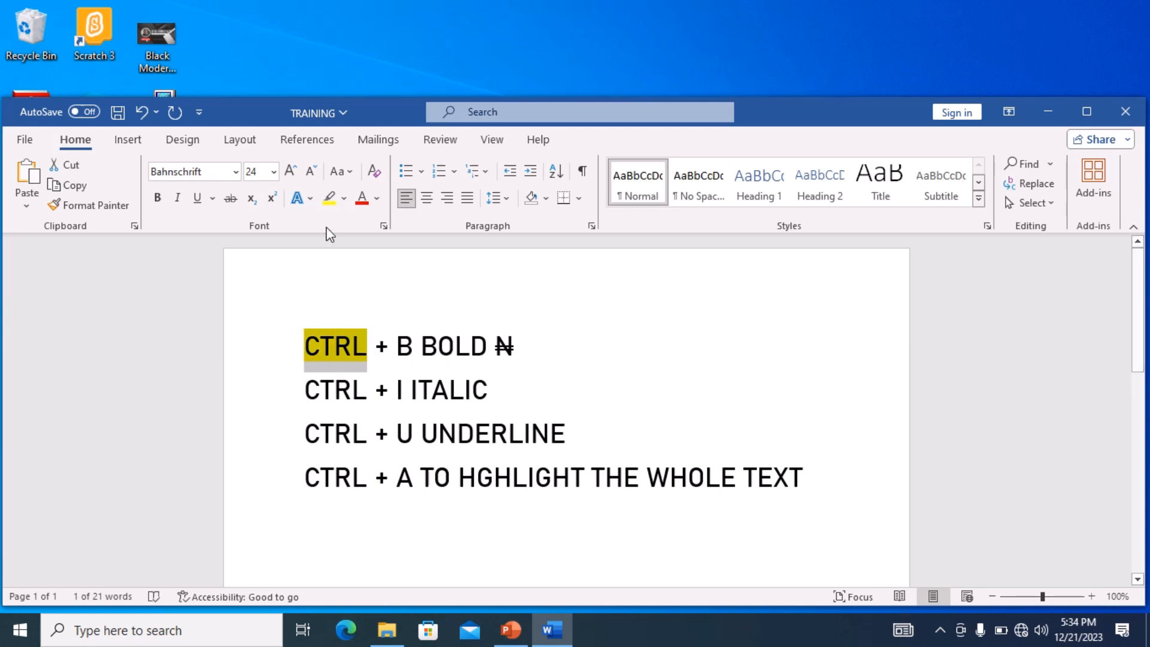
left_click(344, 198)
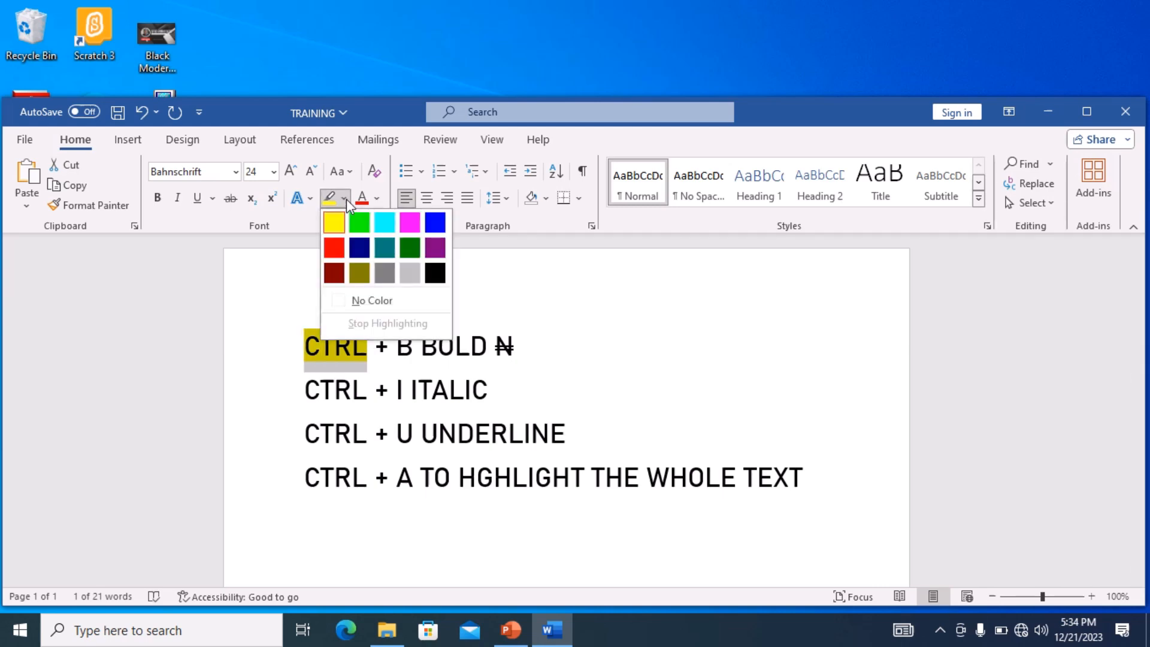
left_click(365, 300)
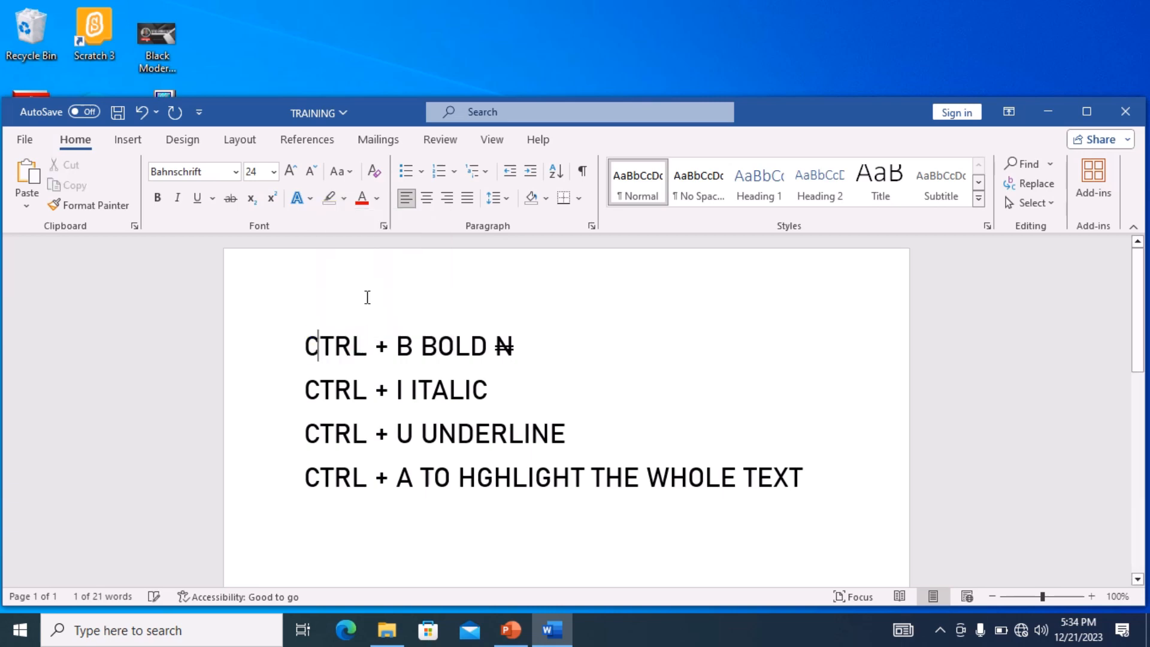
key("Left")
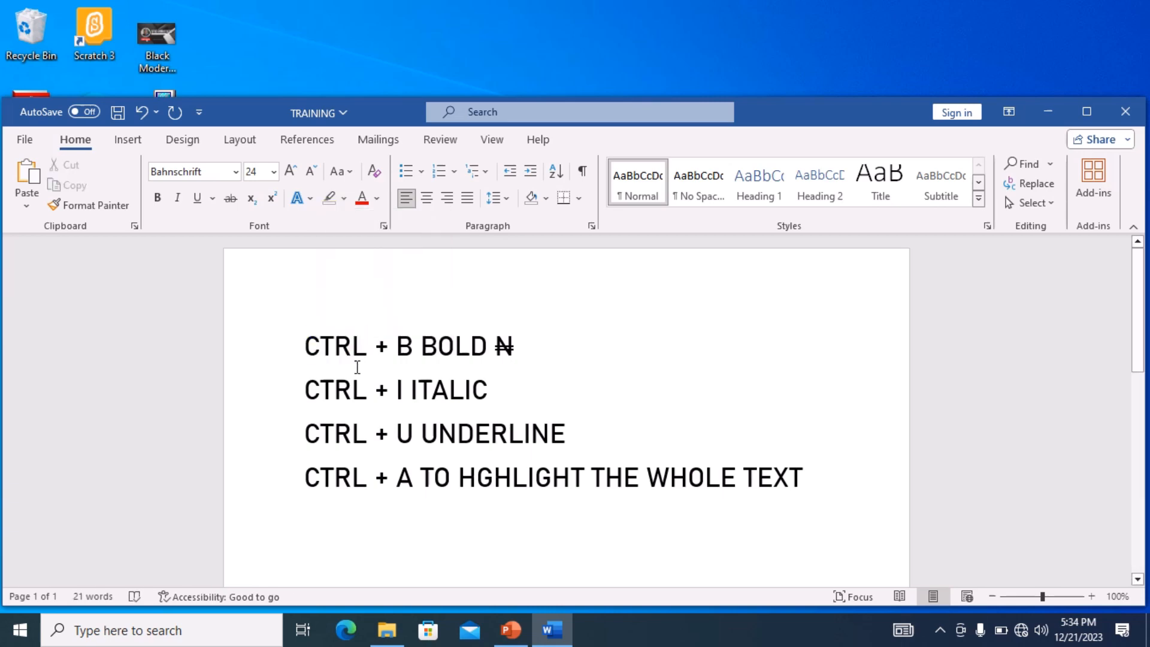
- Type sample text HHJ in red at the start of the first line, then delete it
left_click(377, 200)
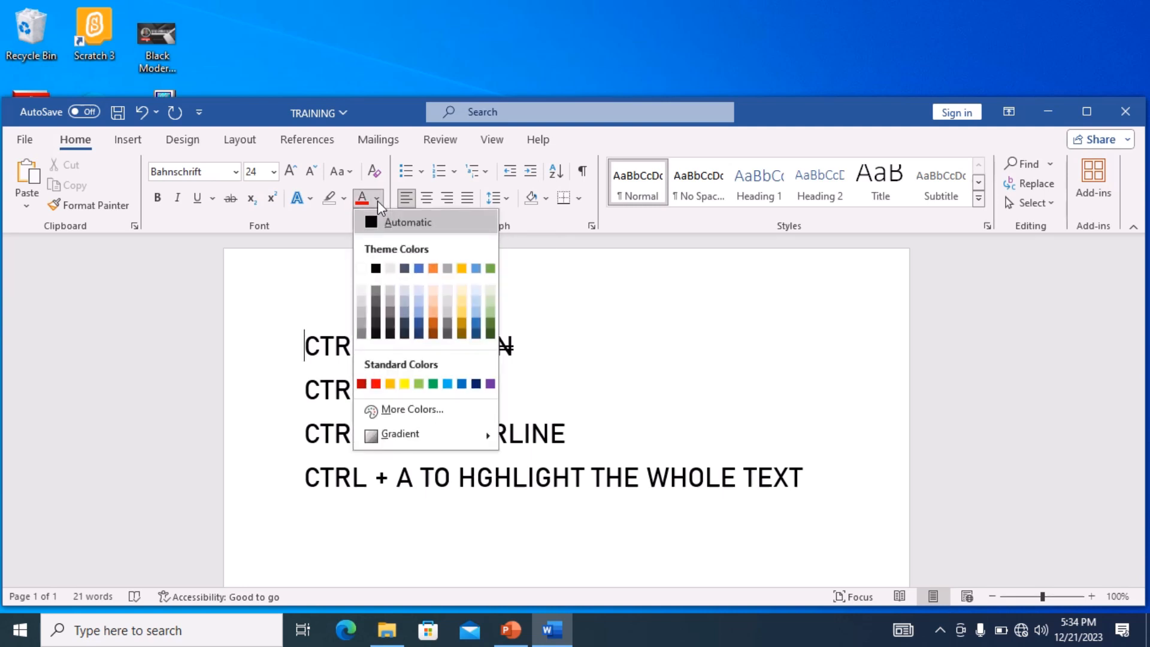
left_click(376, 384)
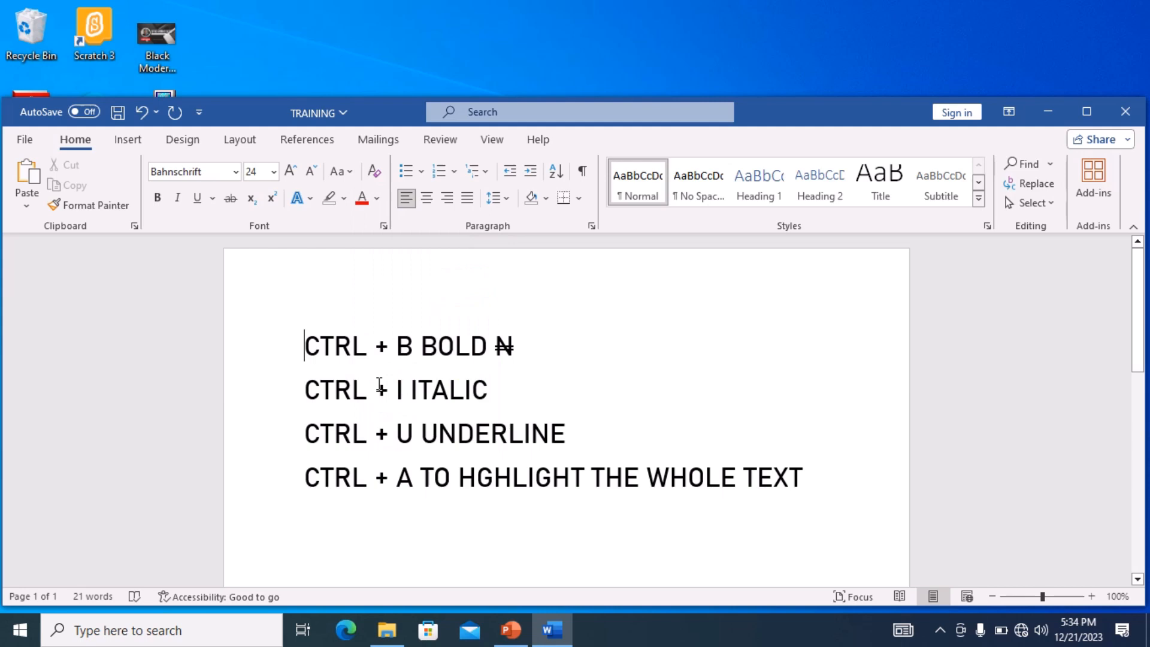
type("HHJHJ")
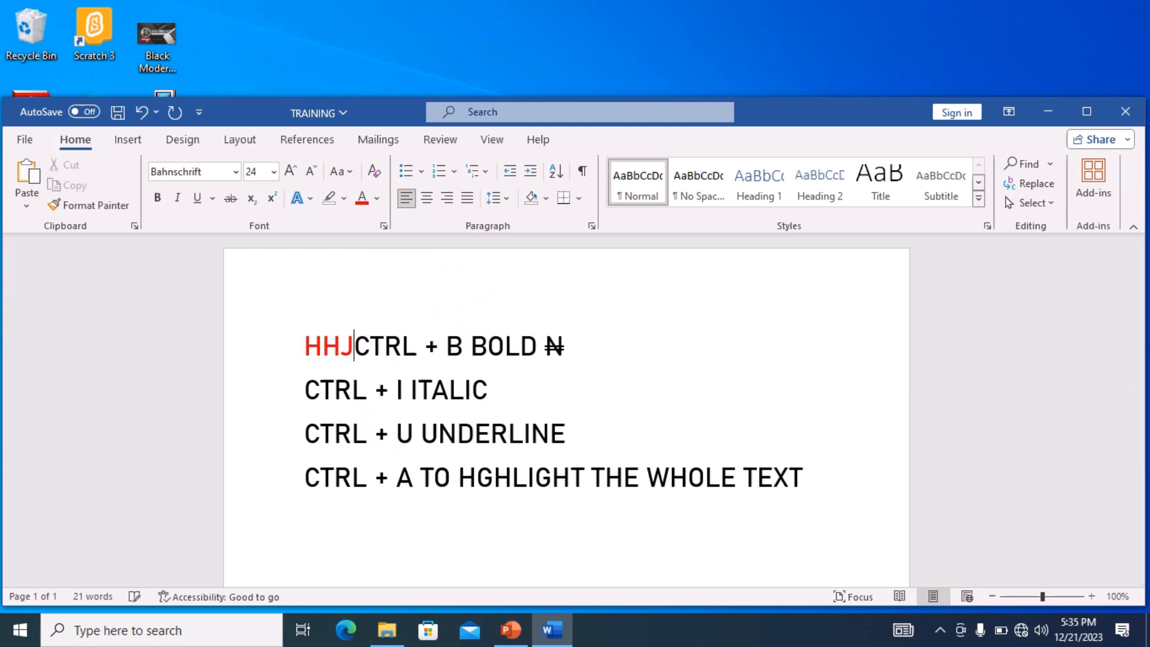
key("BackSpace")
key("BackSpace")
key("BackSpace")
key("BackSpace")
key("BackSpace")
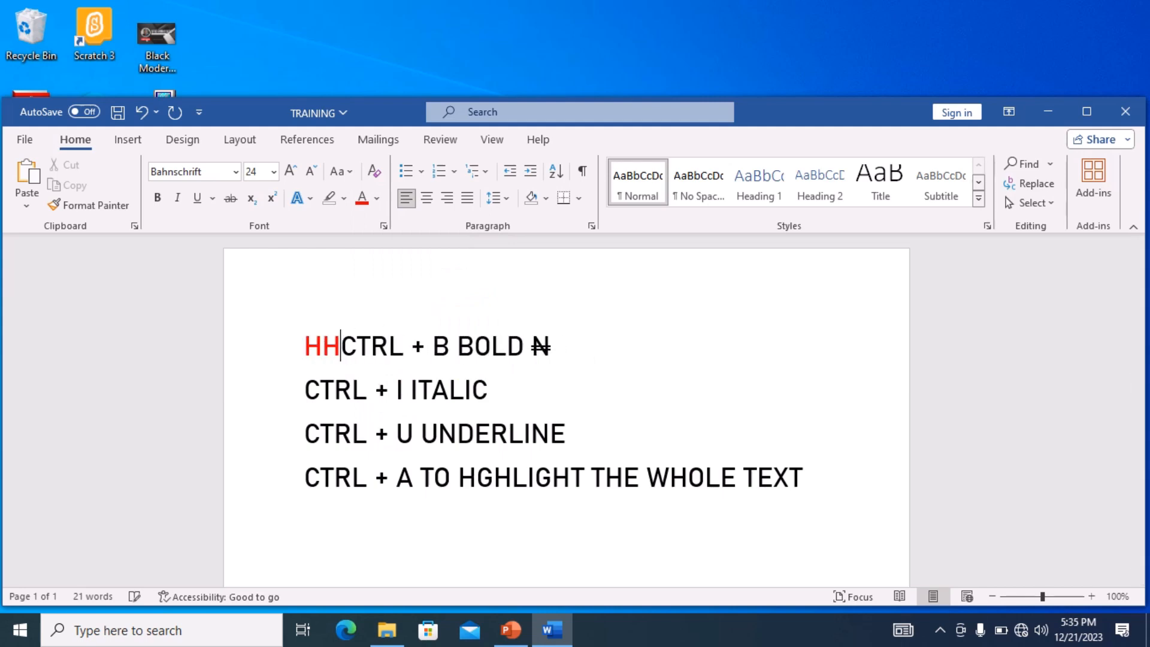
- Choose a darker green theme font colour at the start of the first line
left_click(378, 199)
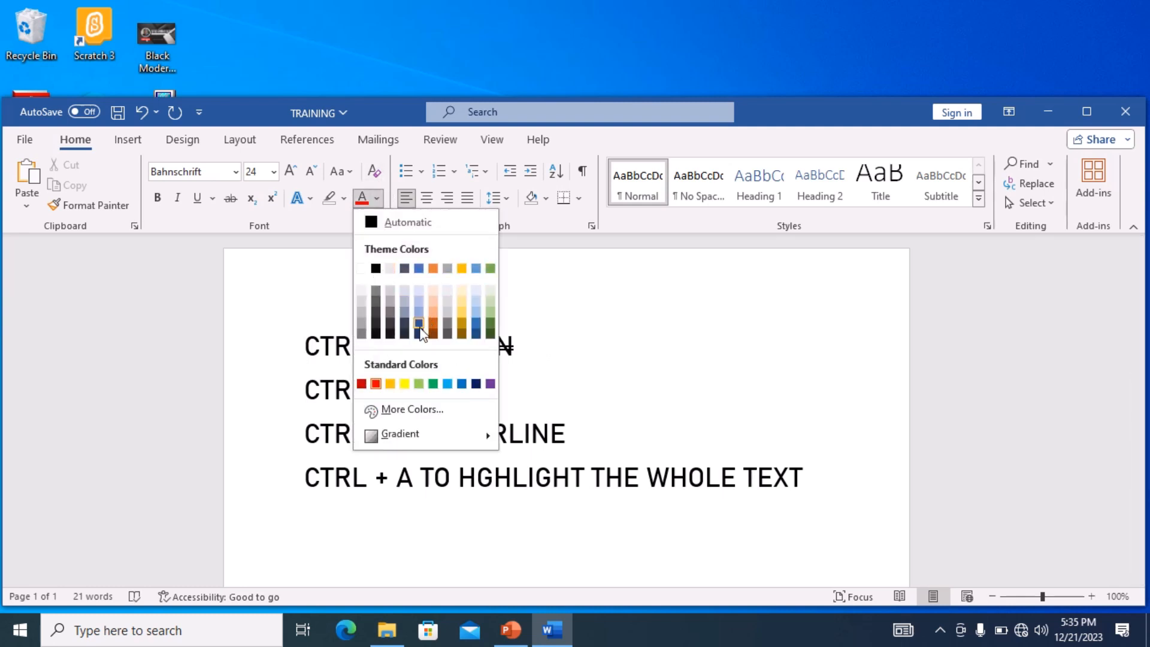
left_click(490, 328)
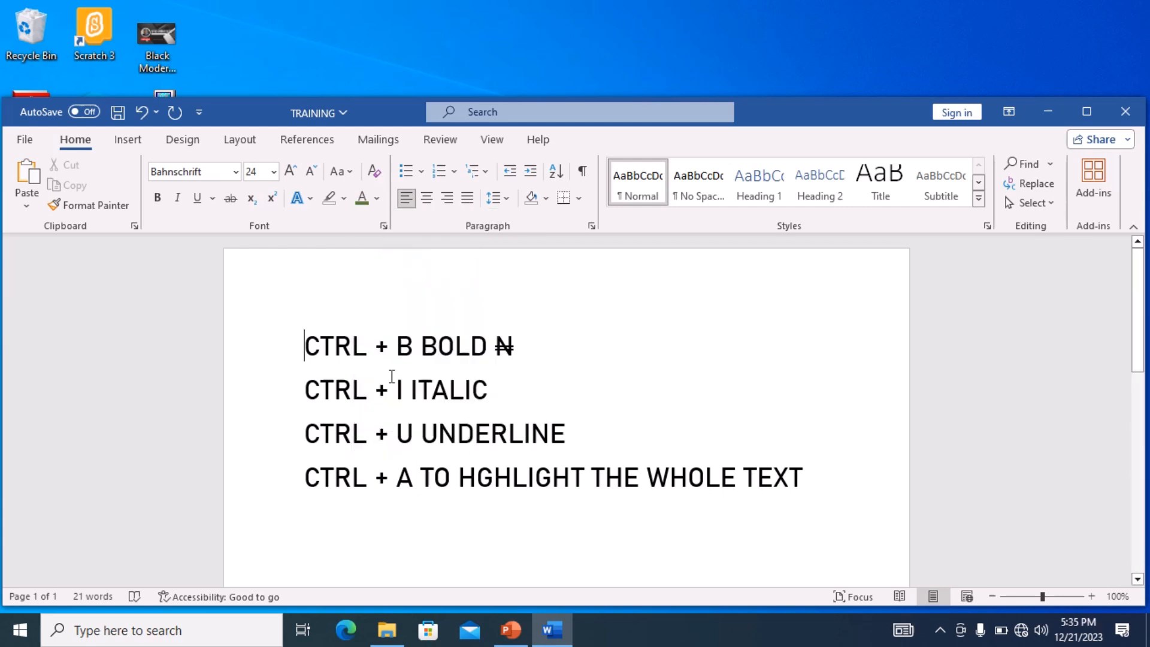
- Type sample text GH at the start of the first line, then delete it
type("GH")
key("BackSpace")
key("BackSpace")
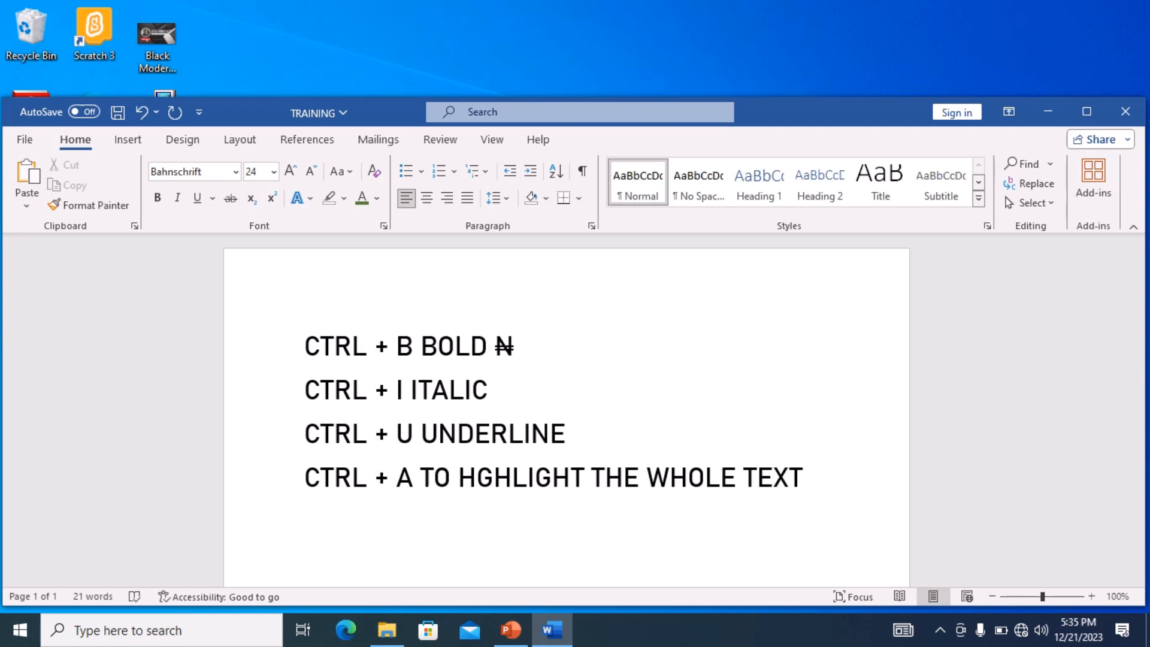
- Switch the font colour to white and type HAHAHA as hidden text at the start of the first line
left_click(377, 199)
left_click(367, 265)
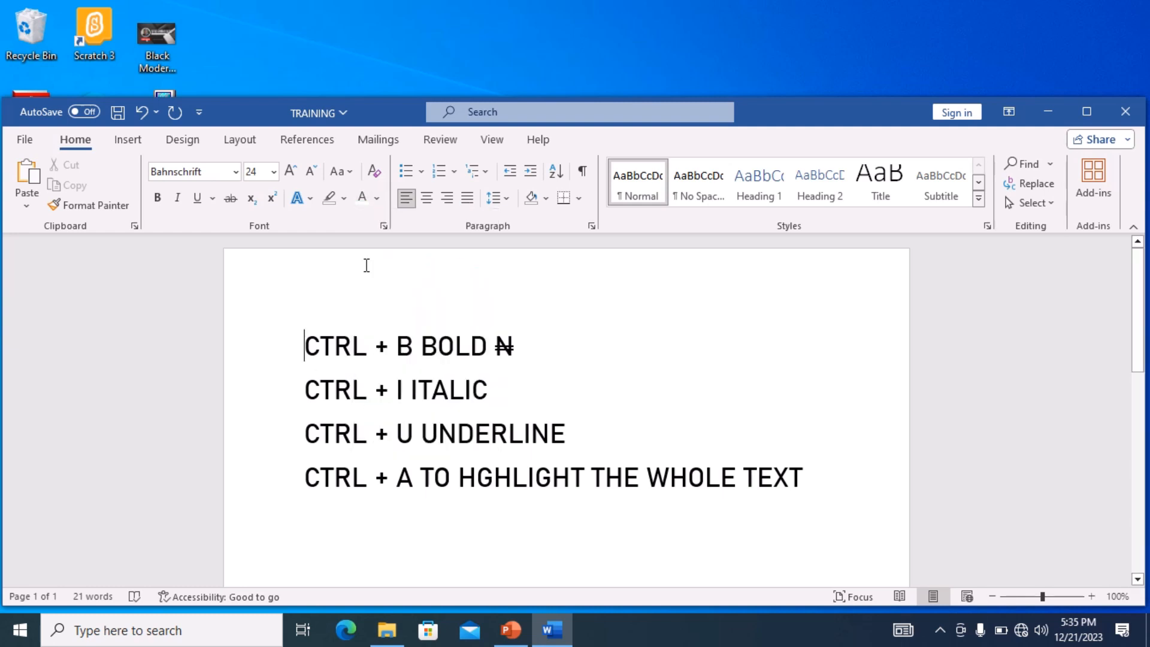
key("Tab")
key("Tab")
key("Tab")
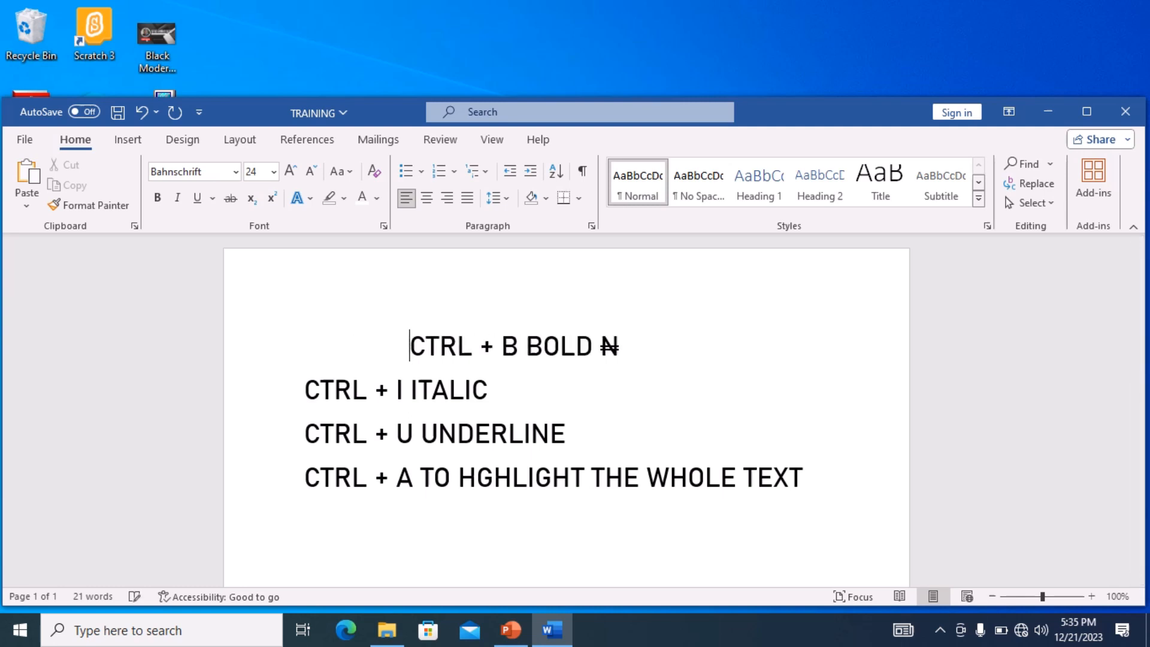
- Select the hidden HAHAHA text, set its font colour to Automatic, then delete it
key("shift+Left")
key("shift+Left")
key("shift+Left")
key("shift+Left")
key("shift+Left")
key("shift+Left")
key("shift+Left")
key("shift+Left")
key("shift+Left")
key("shift+Left")
key("shift+Left")
key("shift+Left")
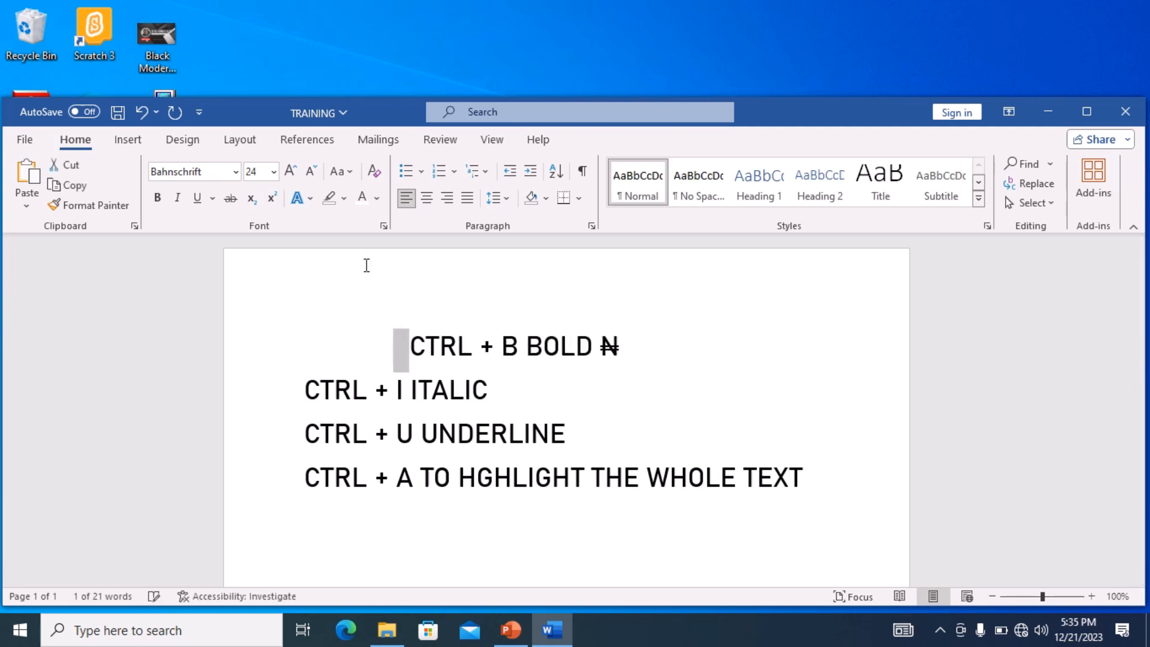
key("shift+Left")
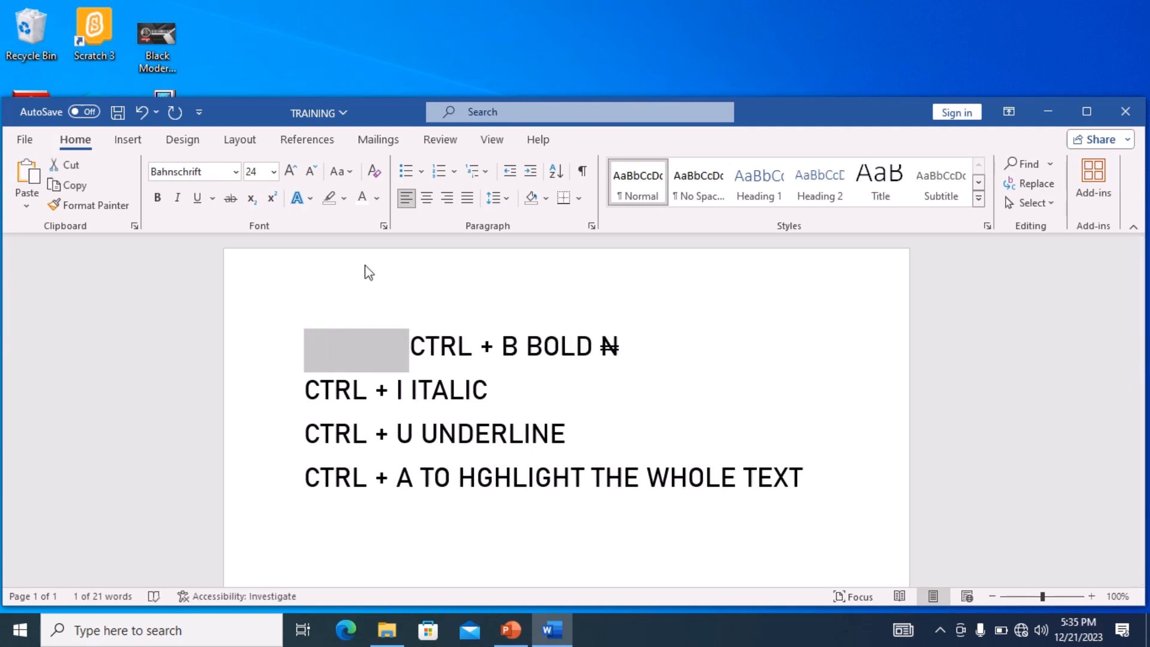
left_click(377, 199)
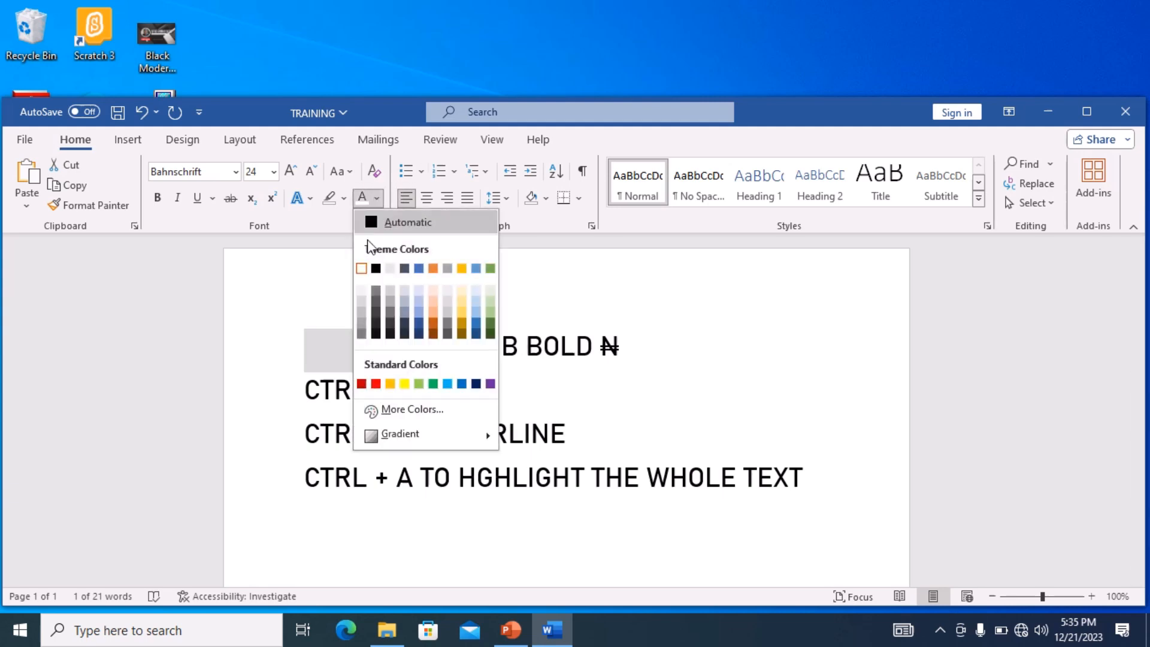
left_click(374, 226)
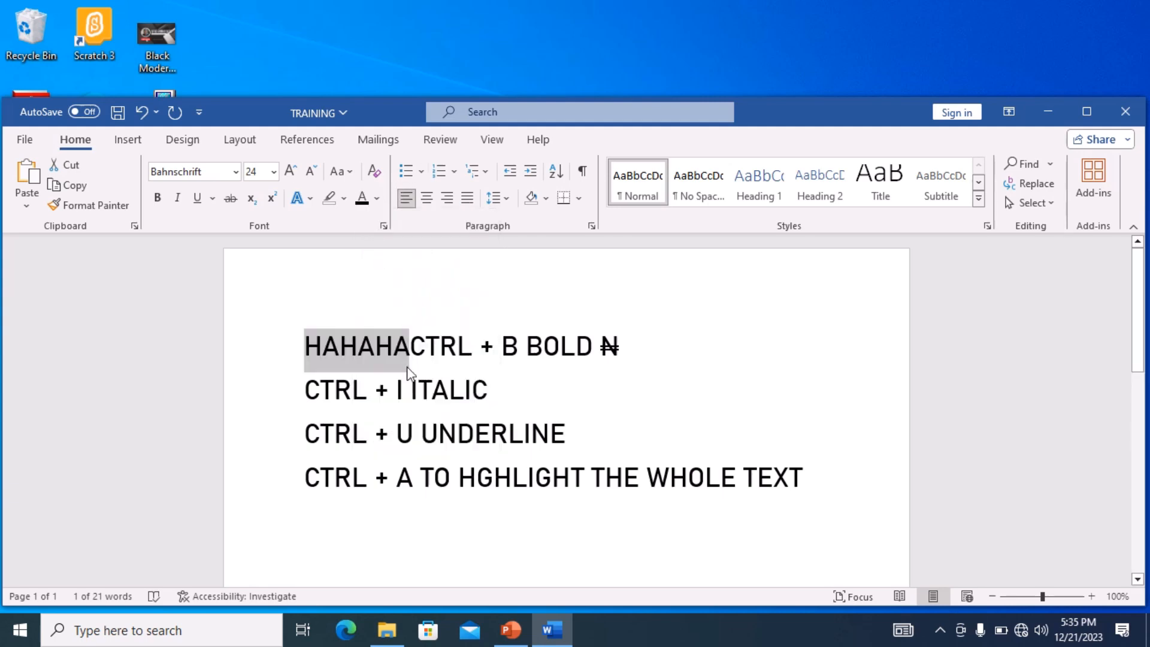
key("BackSpace")
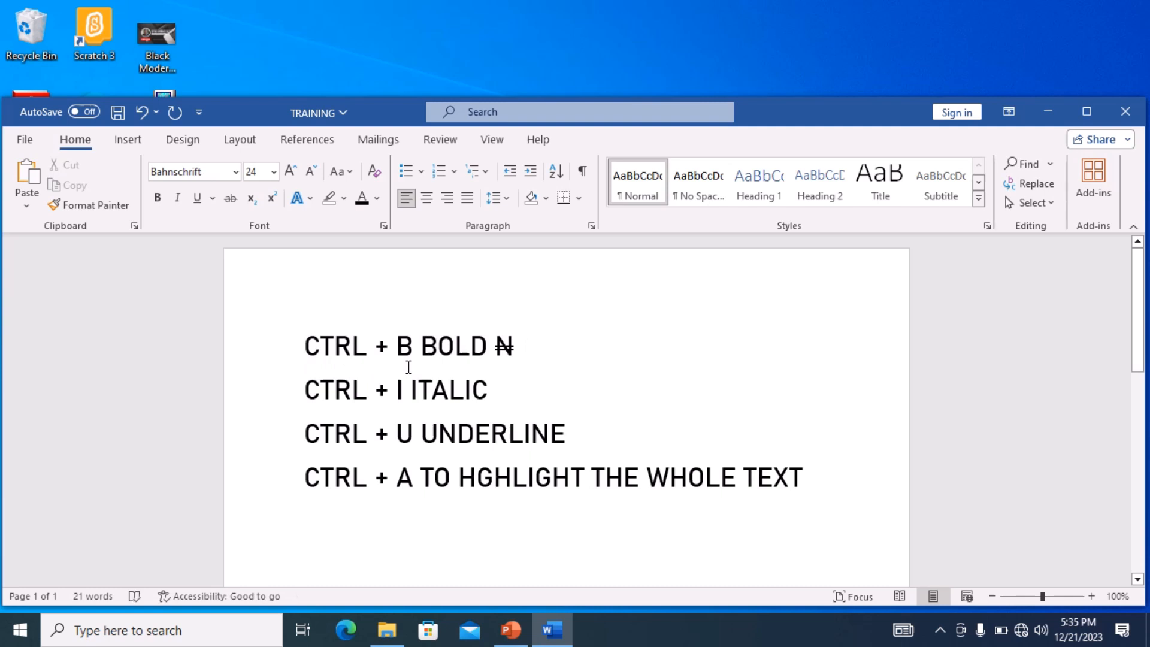